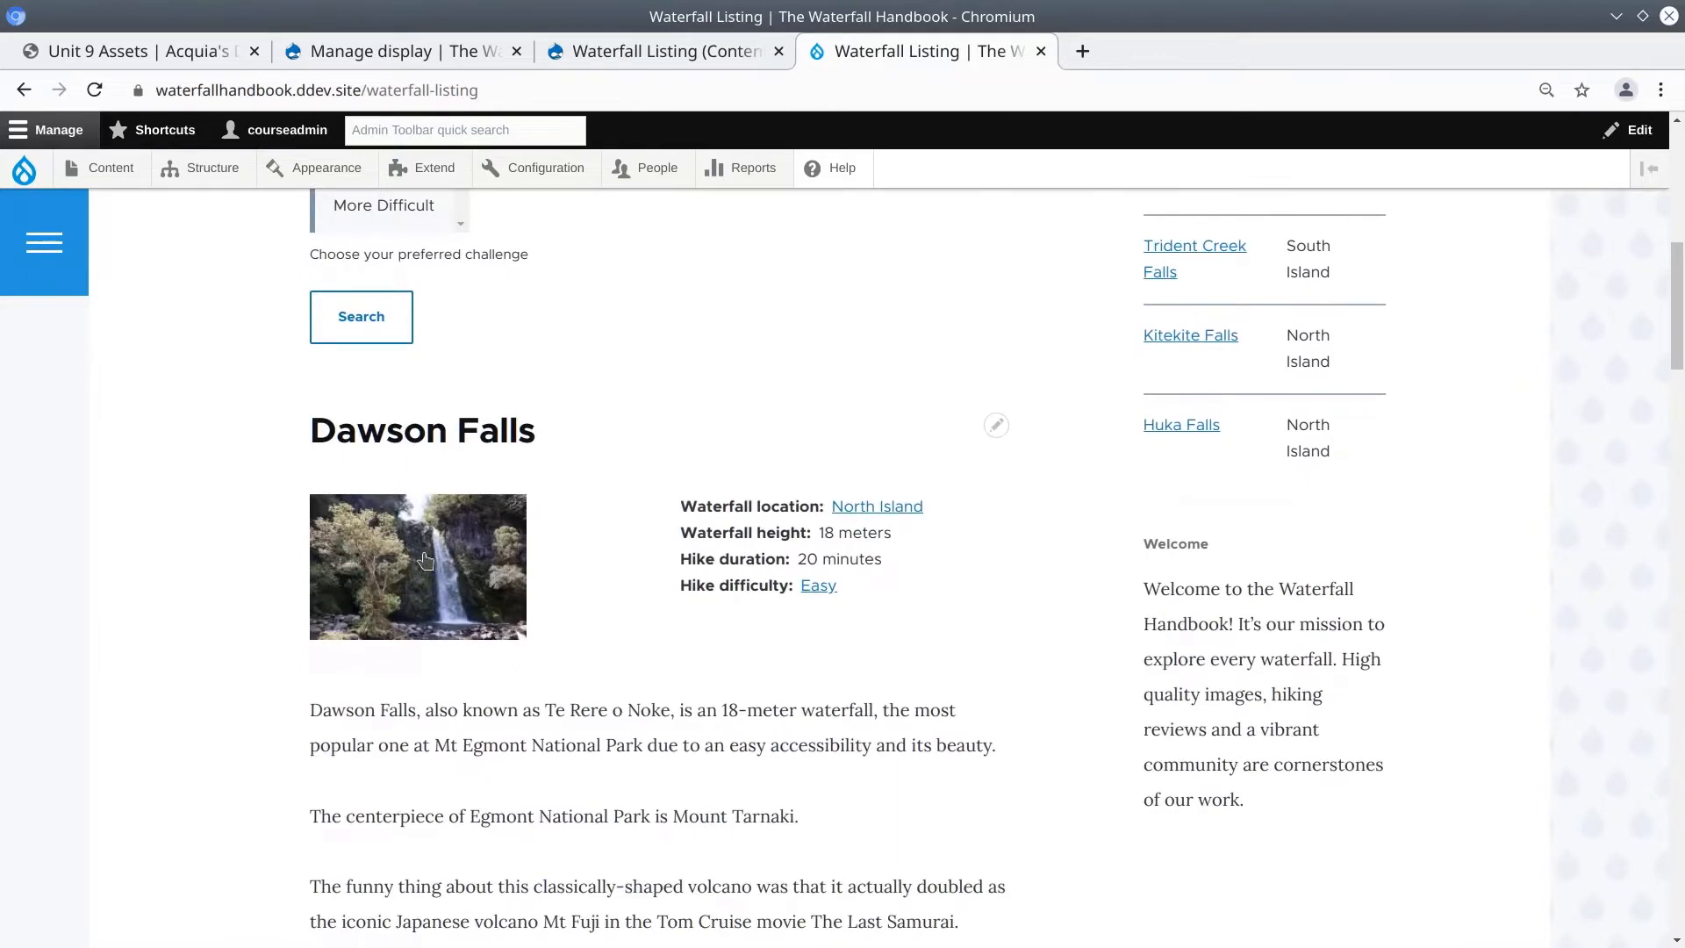
Examine how image sizes differ between the waterfall entries on the Waterfall Listing page.
scroll(268, 597, down, 7)
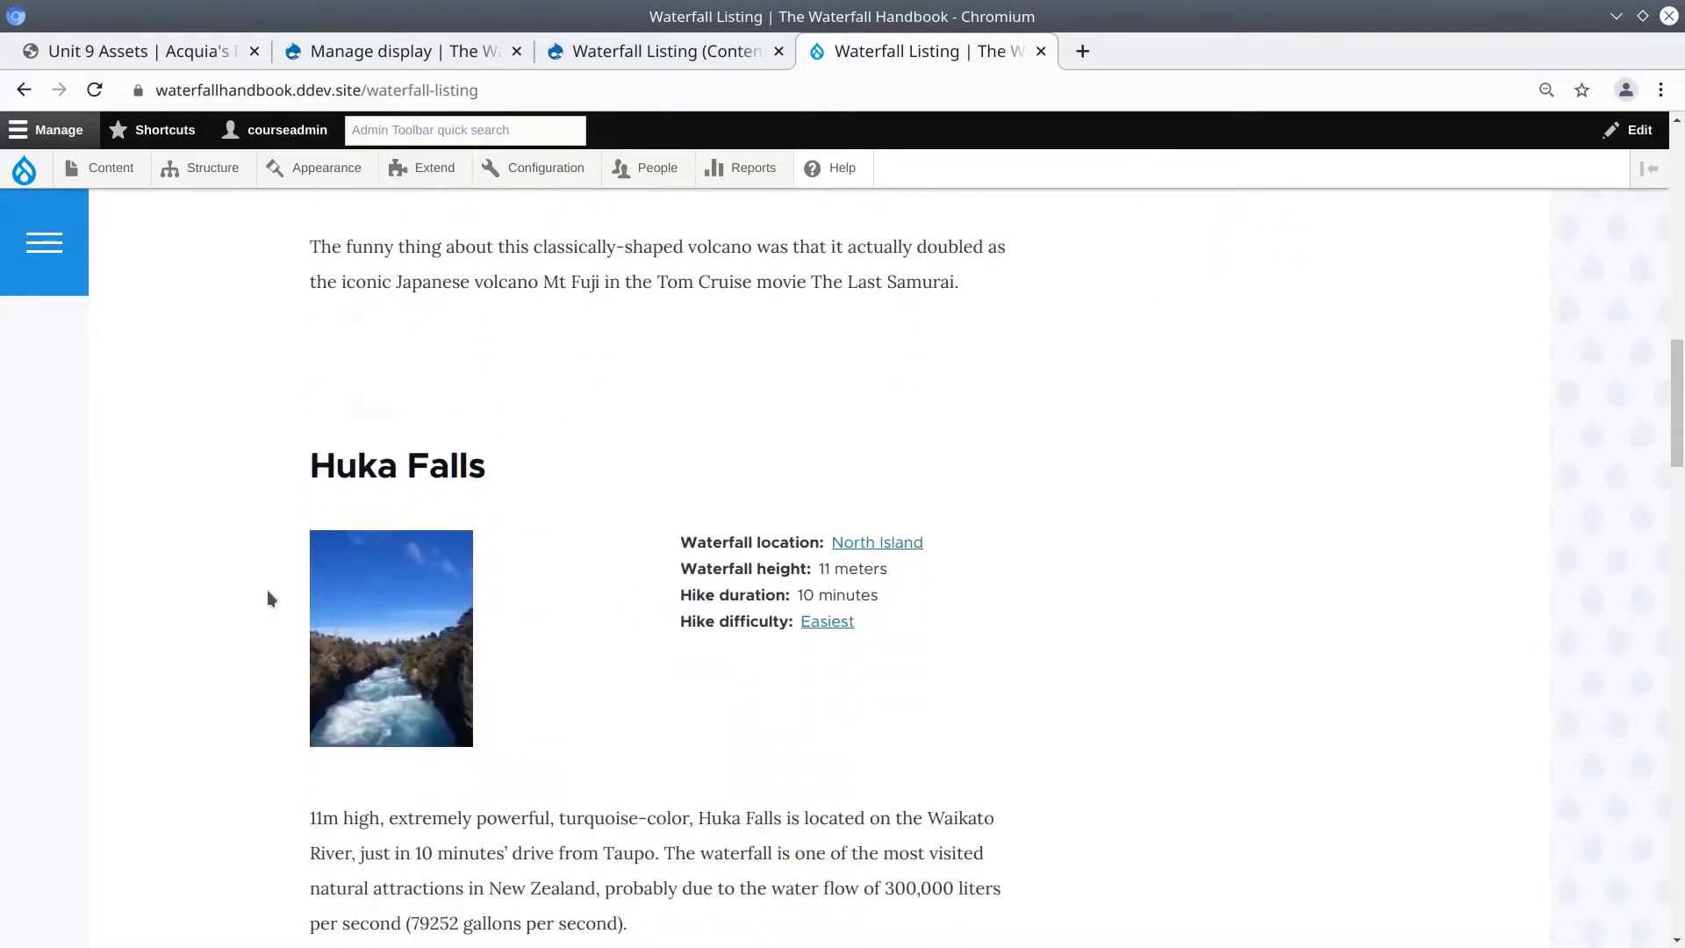
scroll(267, 588, down, 6)
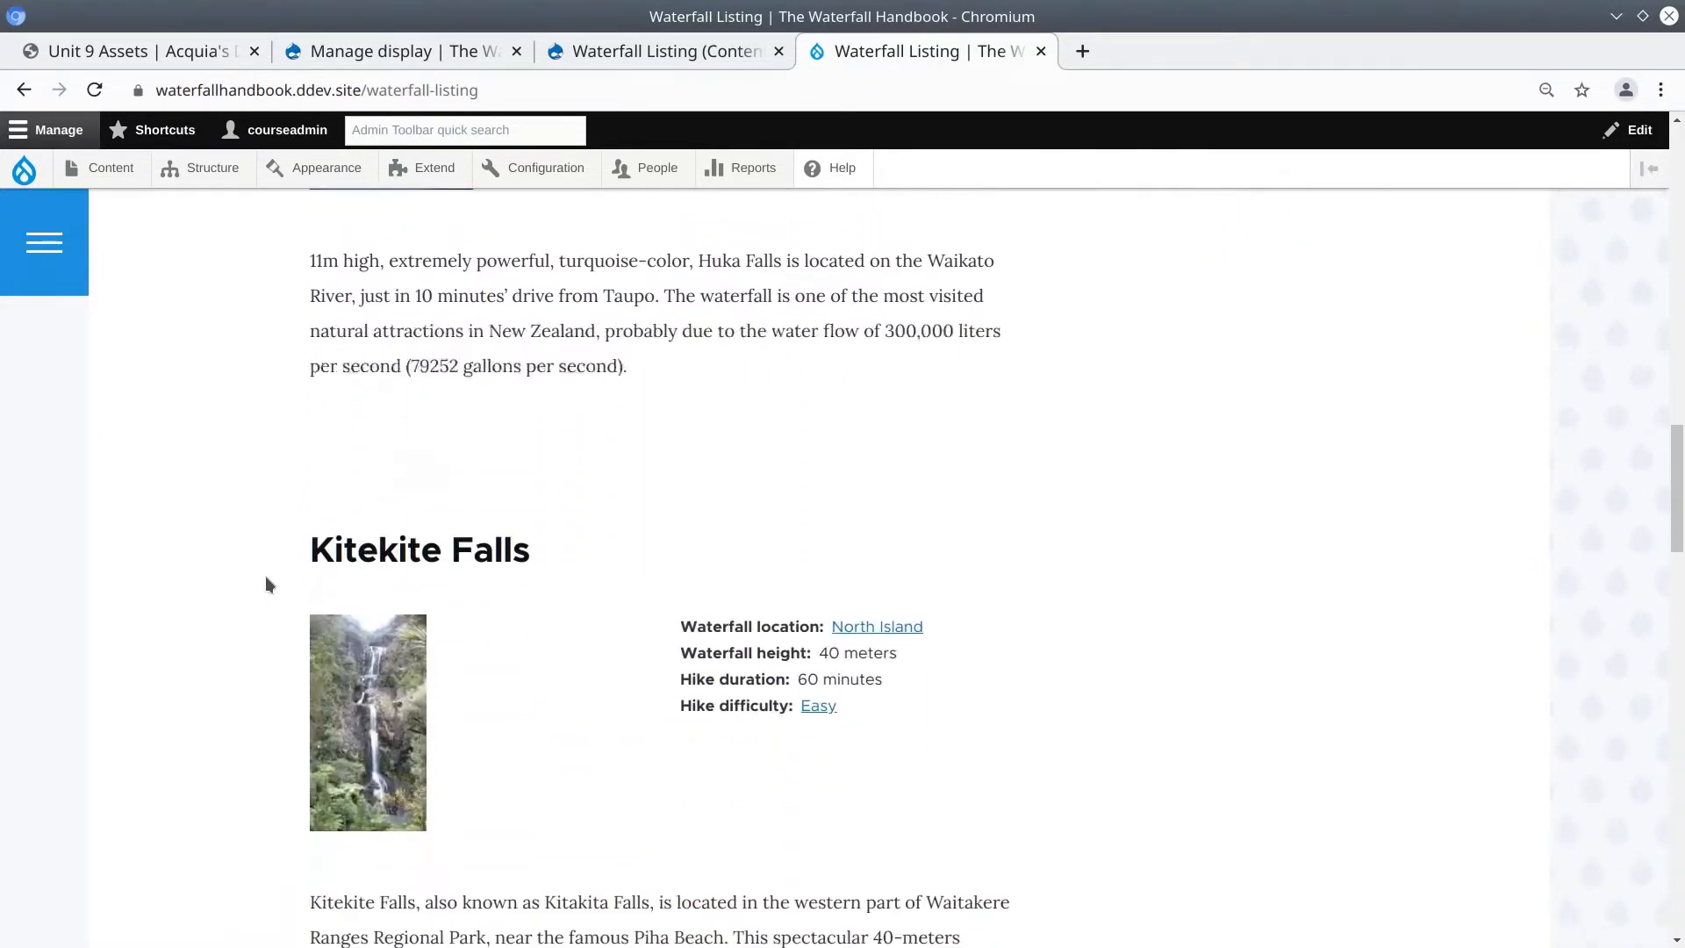
scroll(266, 583, up, 14)
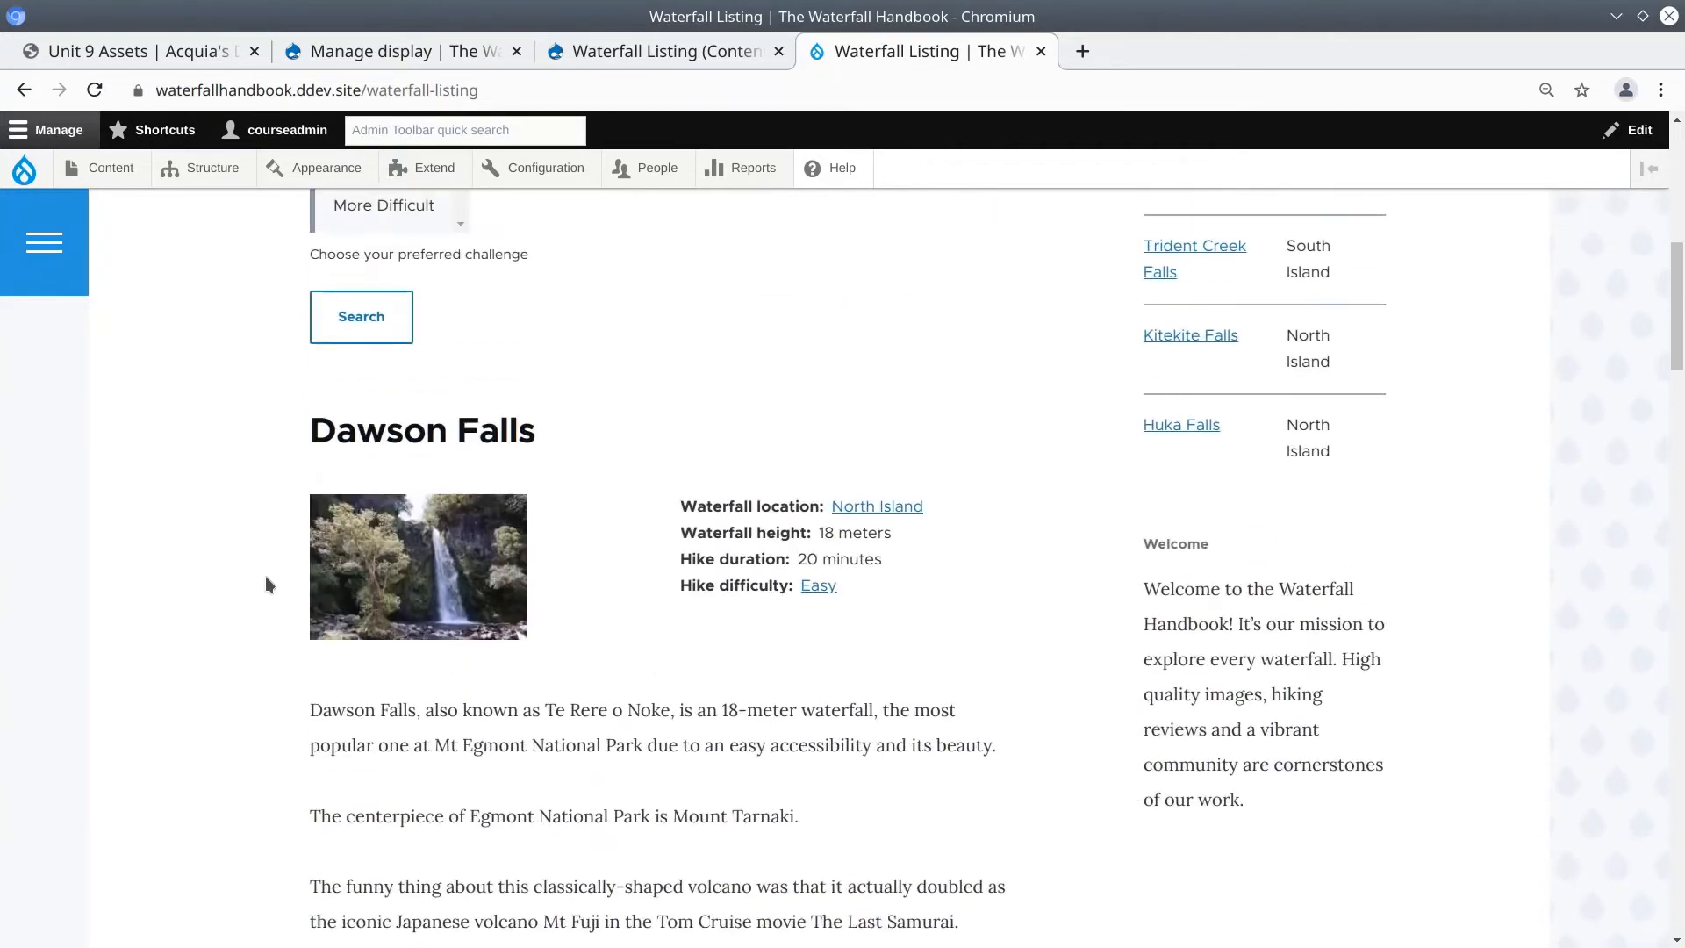
scroll(265, 577, up, 5)
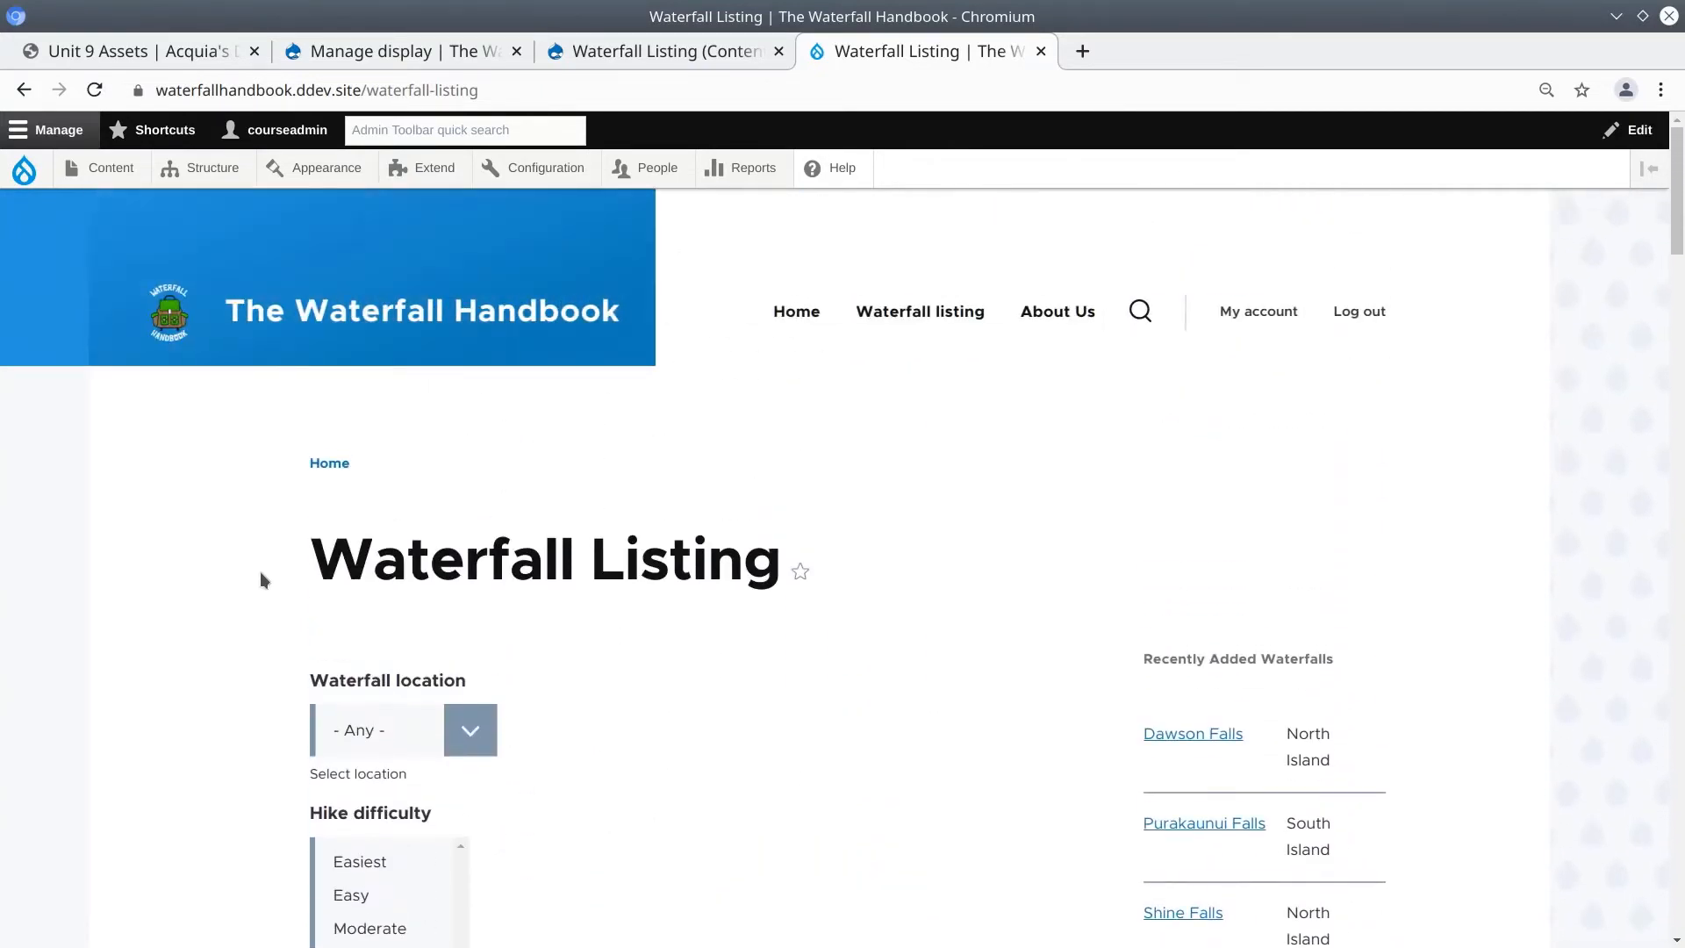
Open the site's Image styles configuration page in a new browser tab and switch to it.
mouse_move(530, 183)
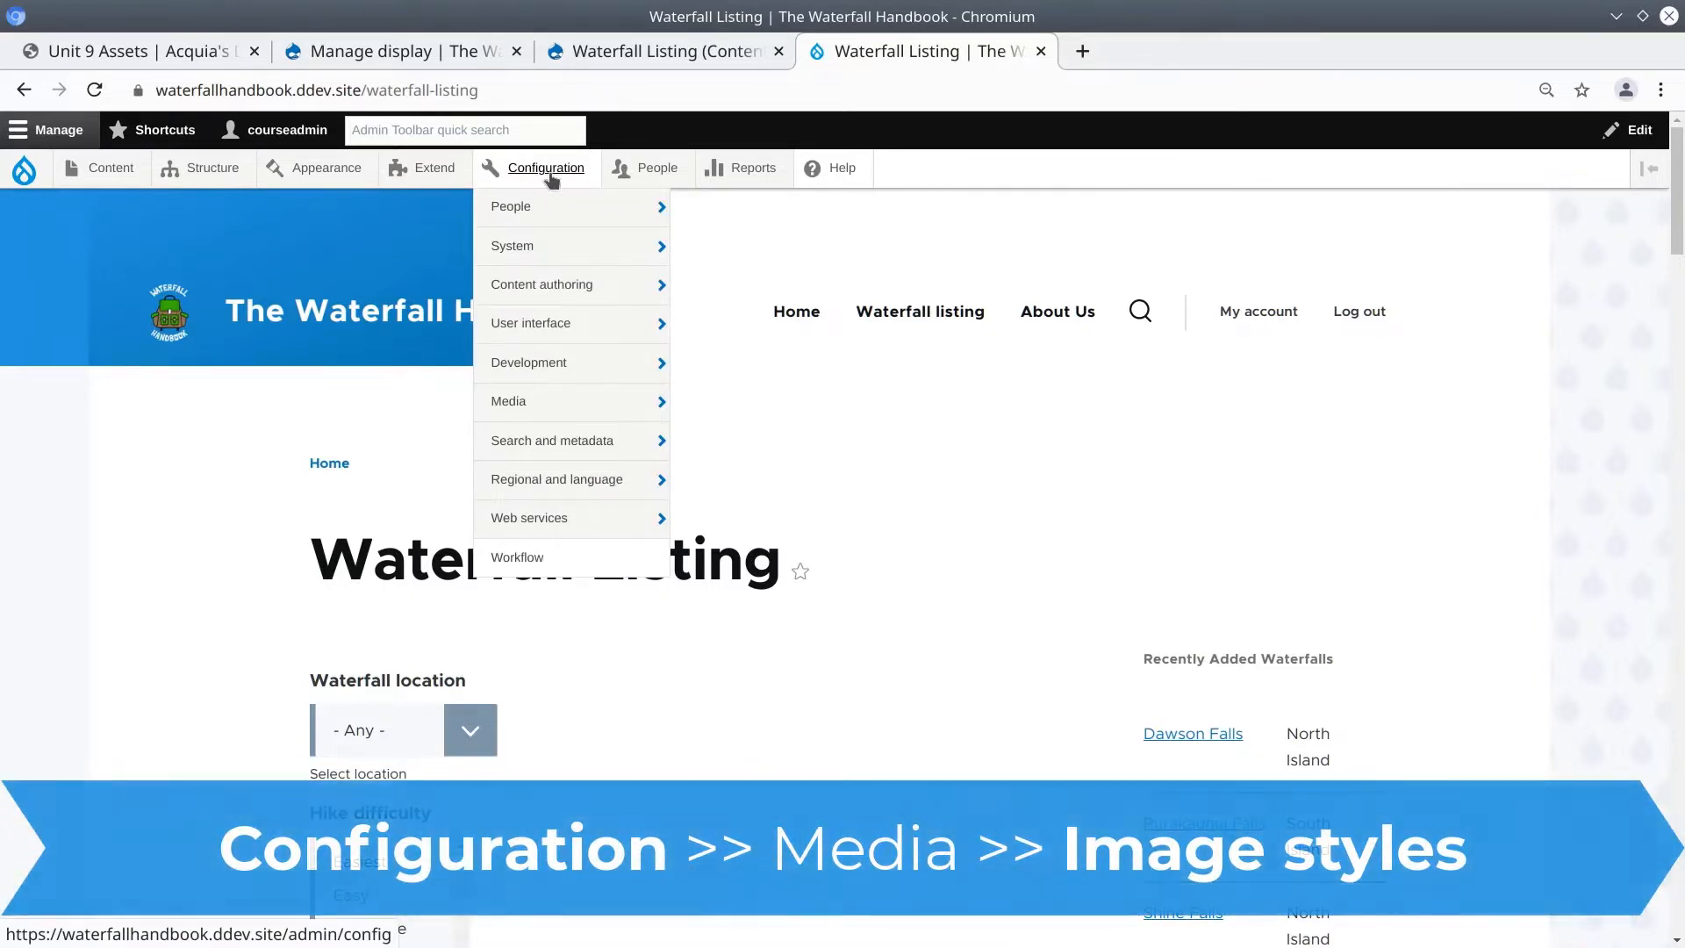
mouse_move(547, 407)
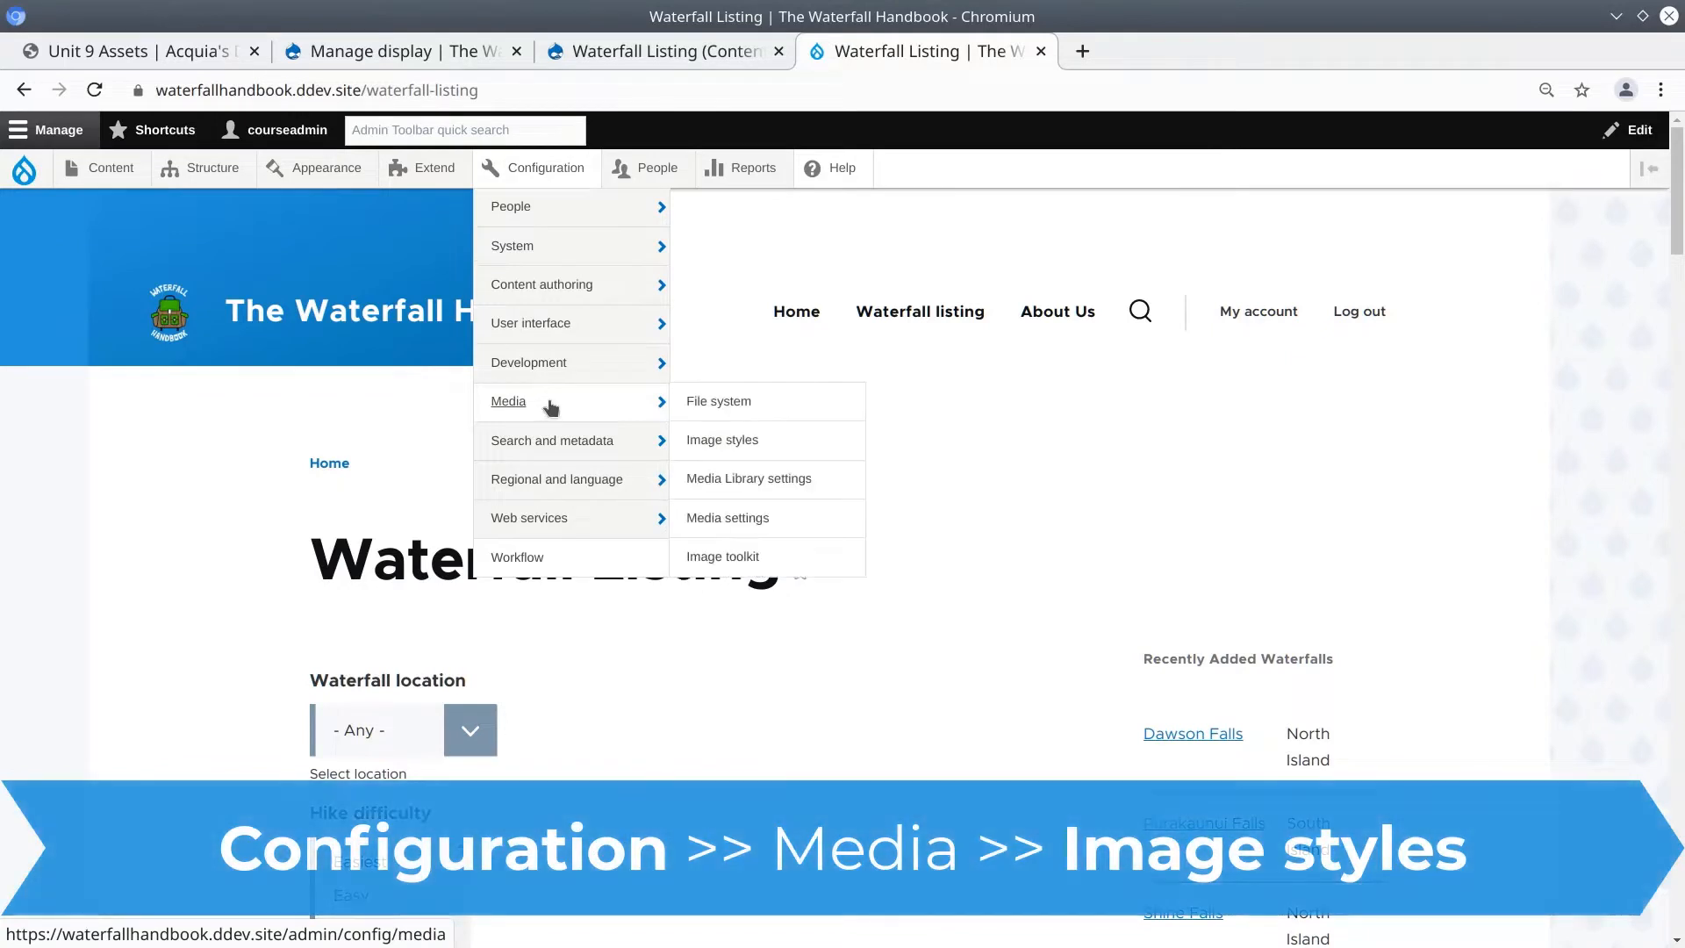
drag(551, 409, 632, 403)
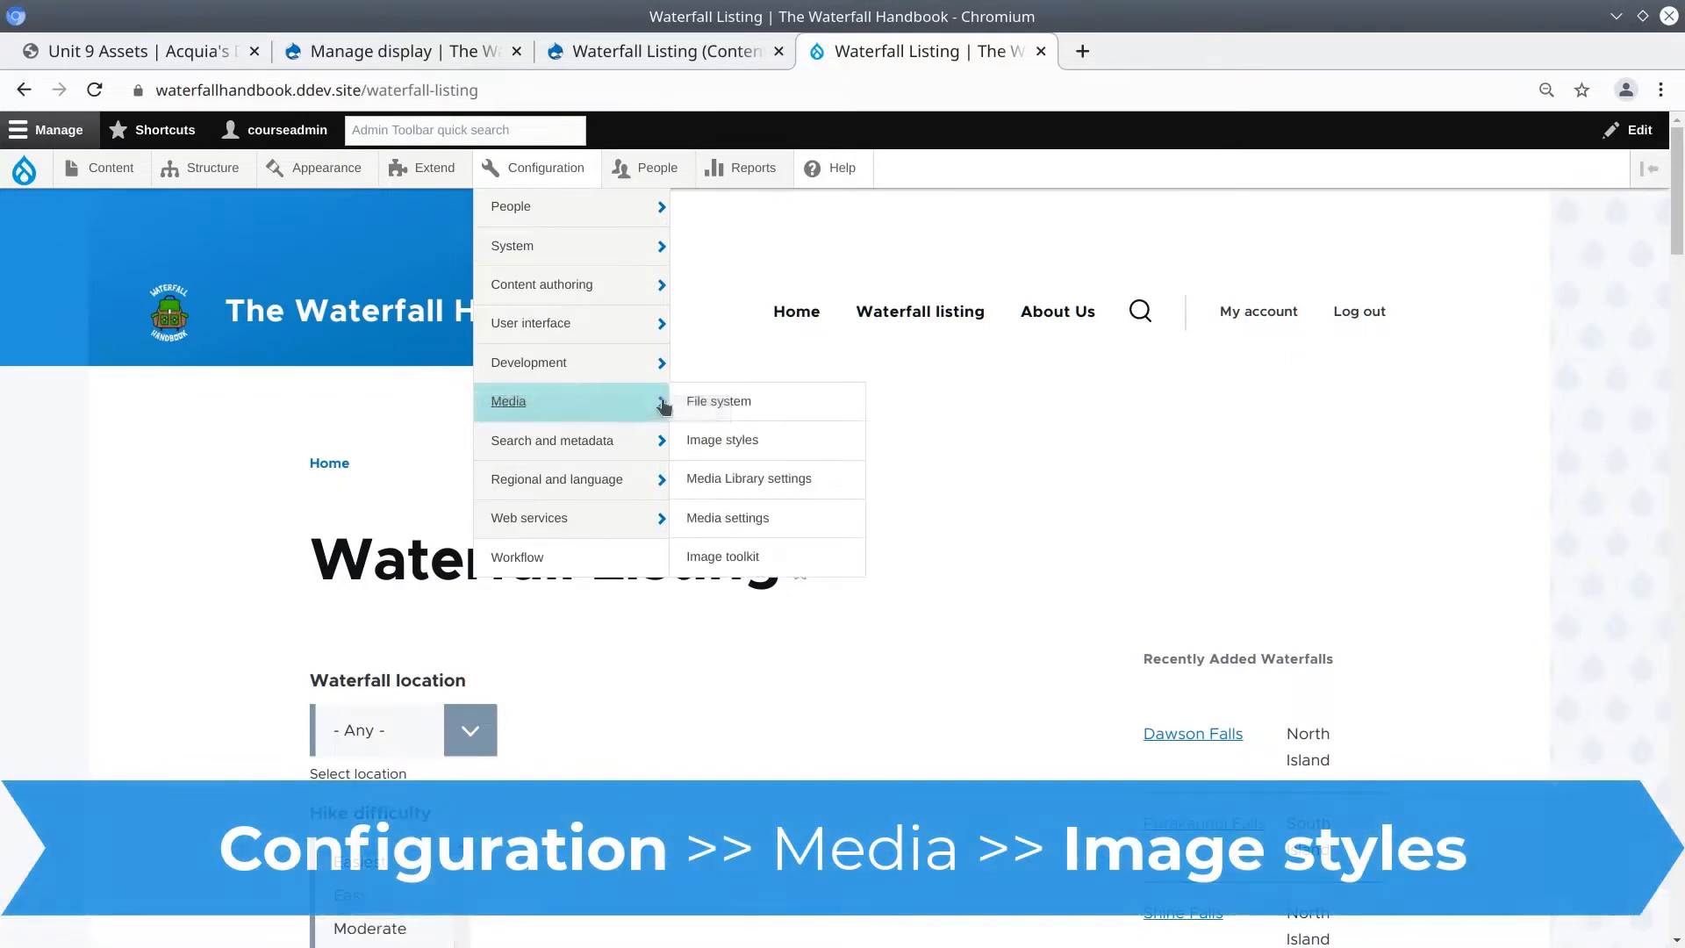
mouse_move(756, 438)
mouse_down()
mouse_move(773, 426)
mouse_move(748, 449)
mouse_up()
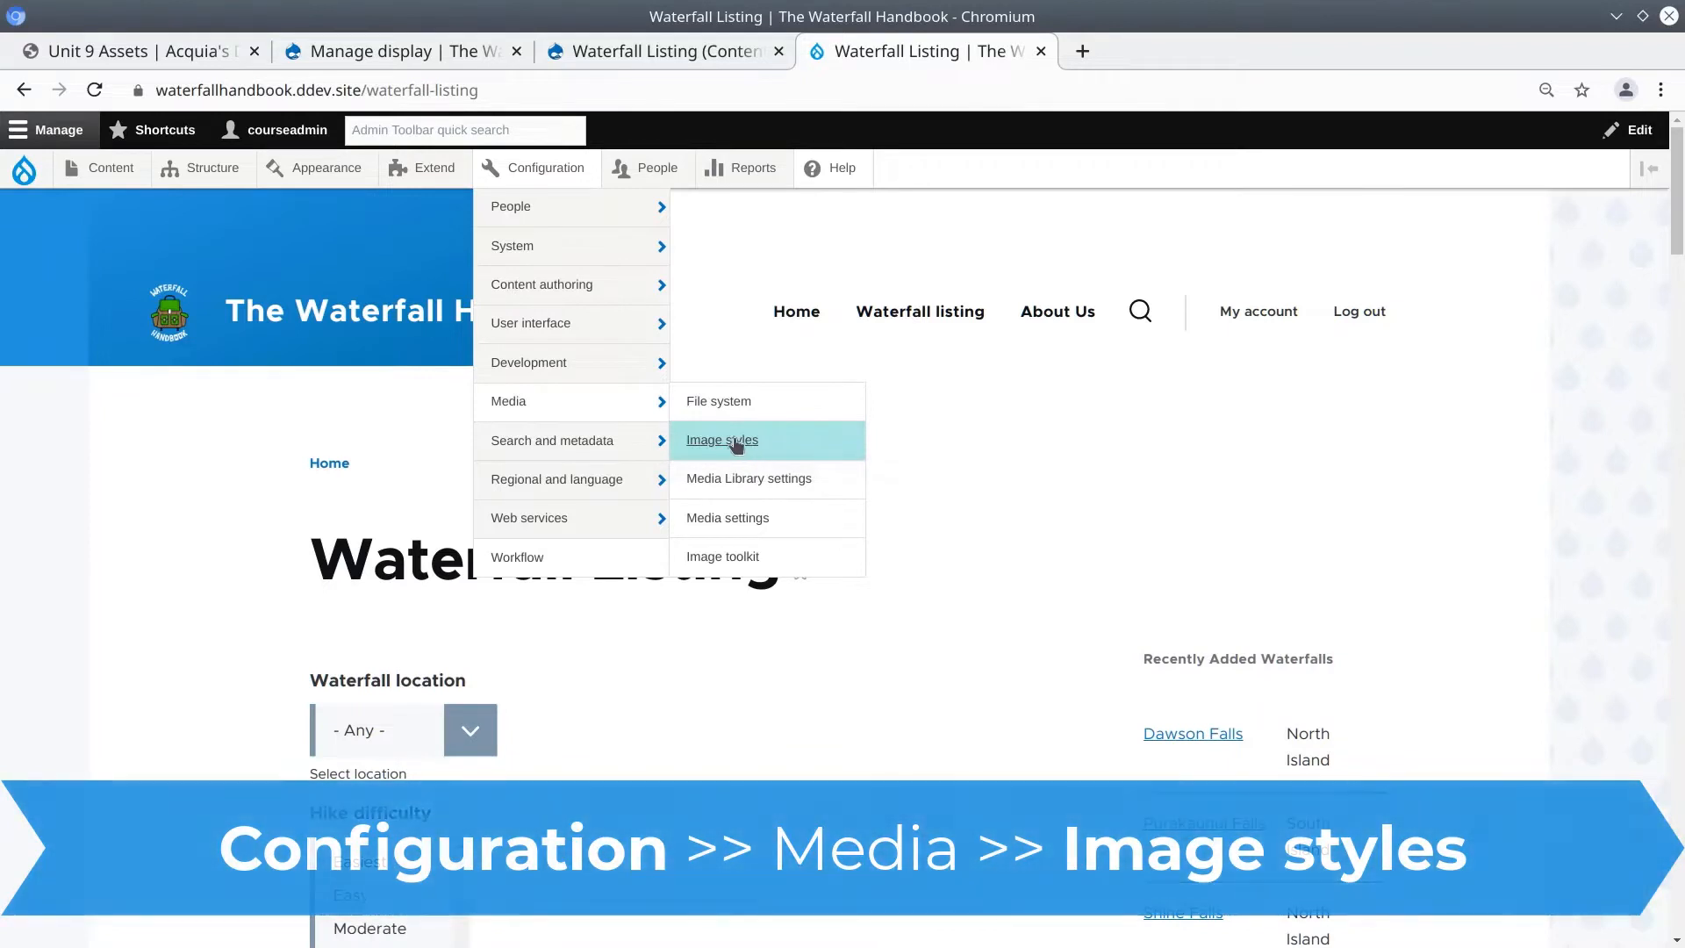
right_click(735, 446)
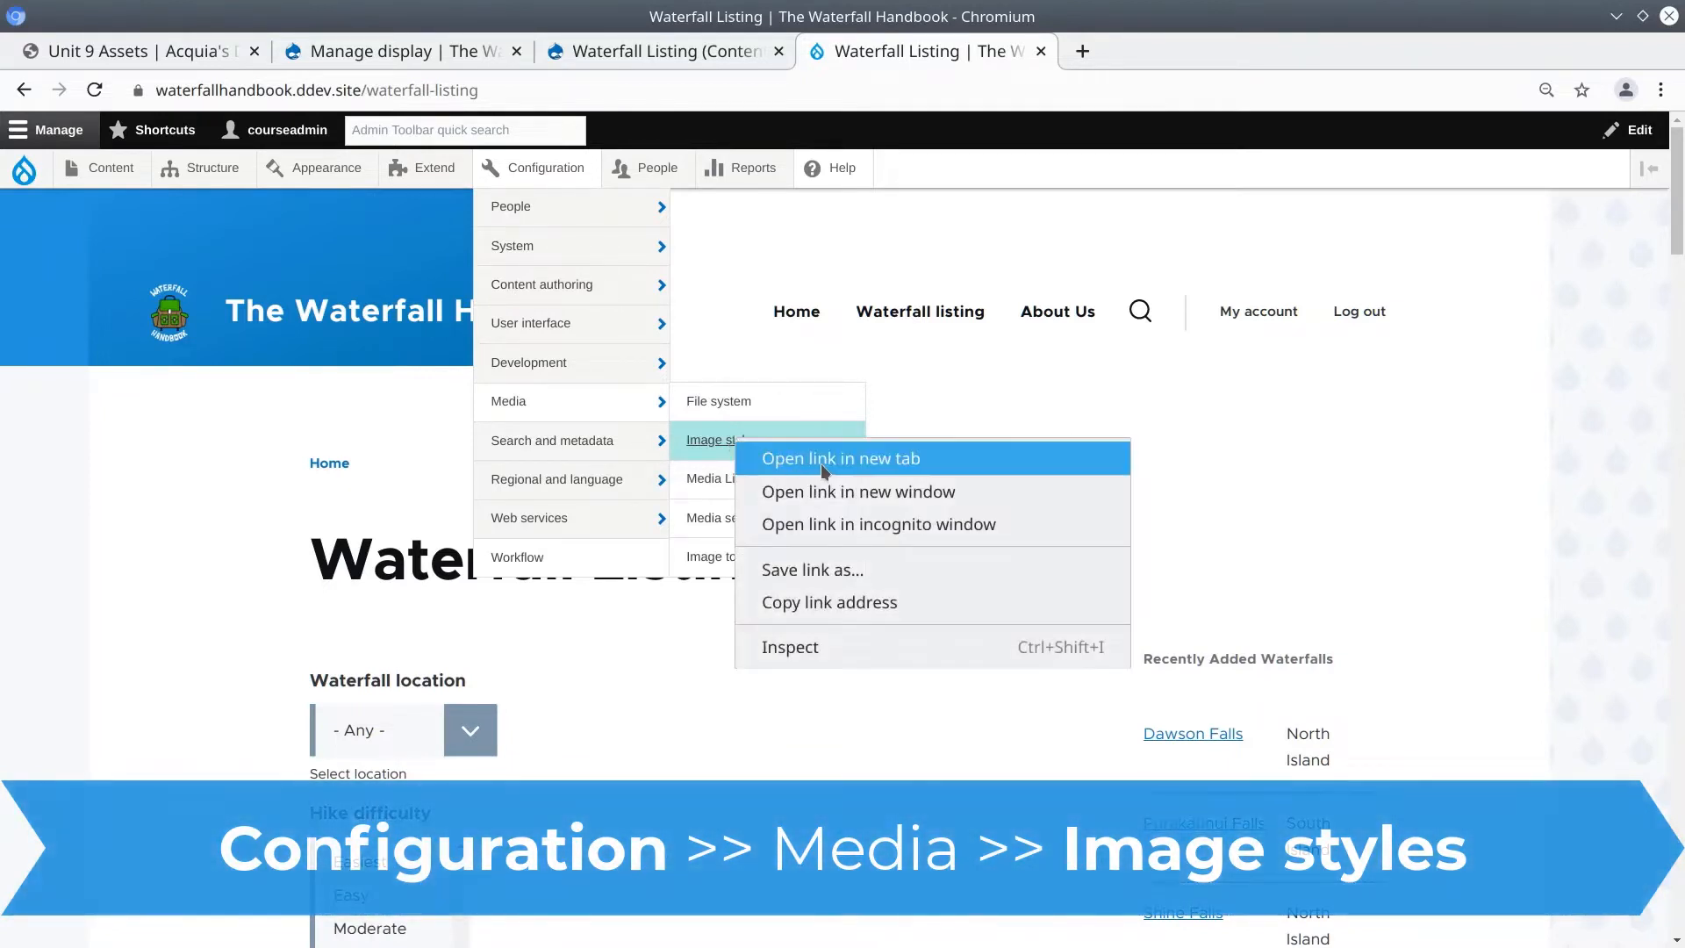
click(834, 463)
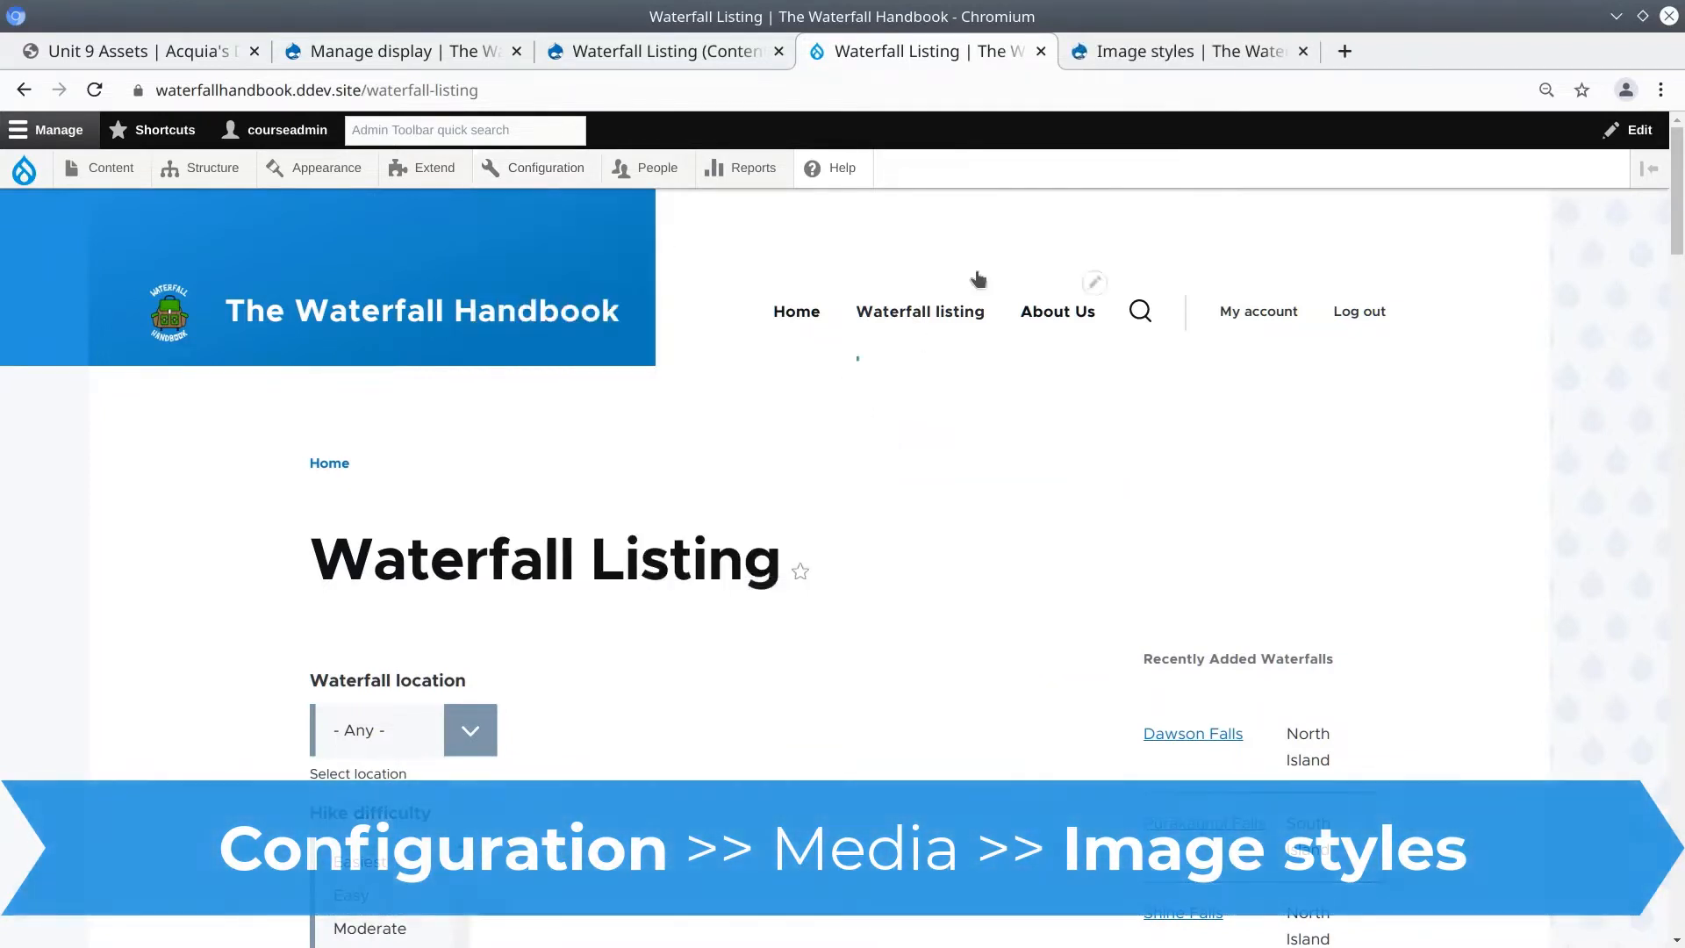
click(1123, 51)
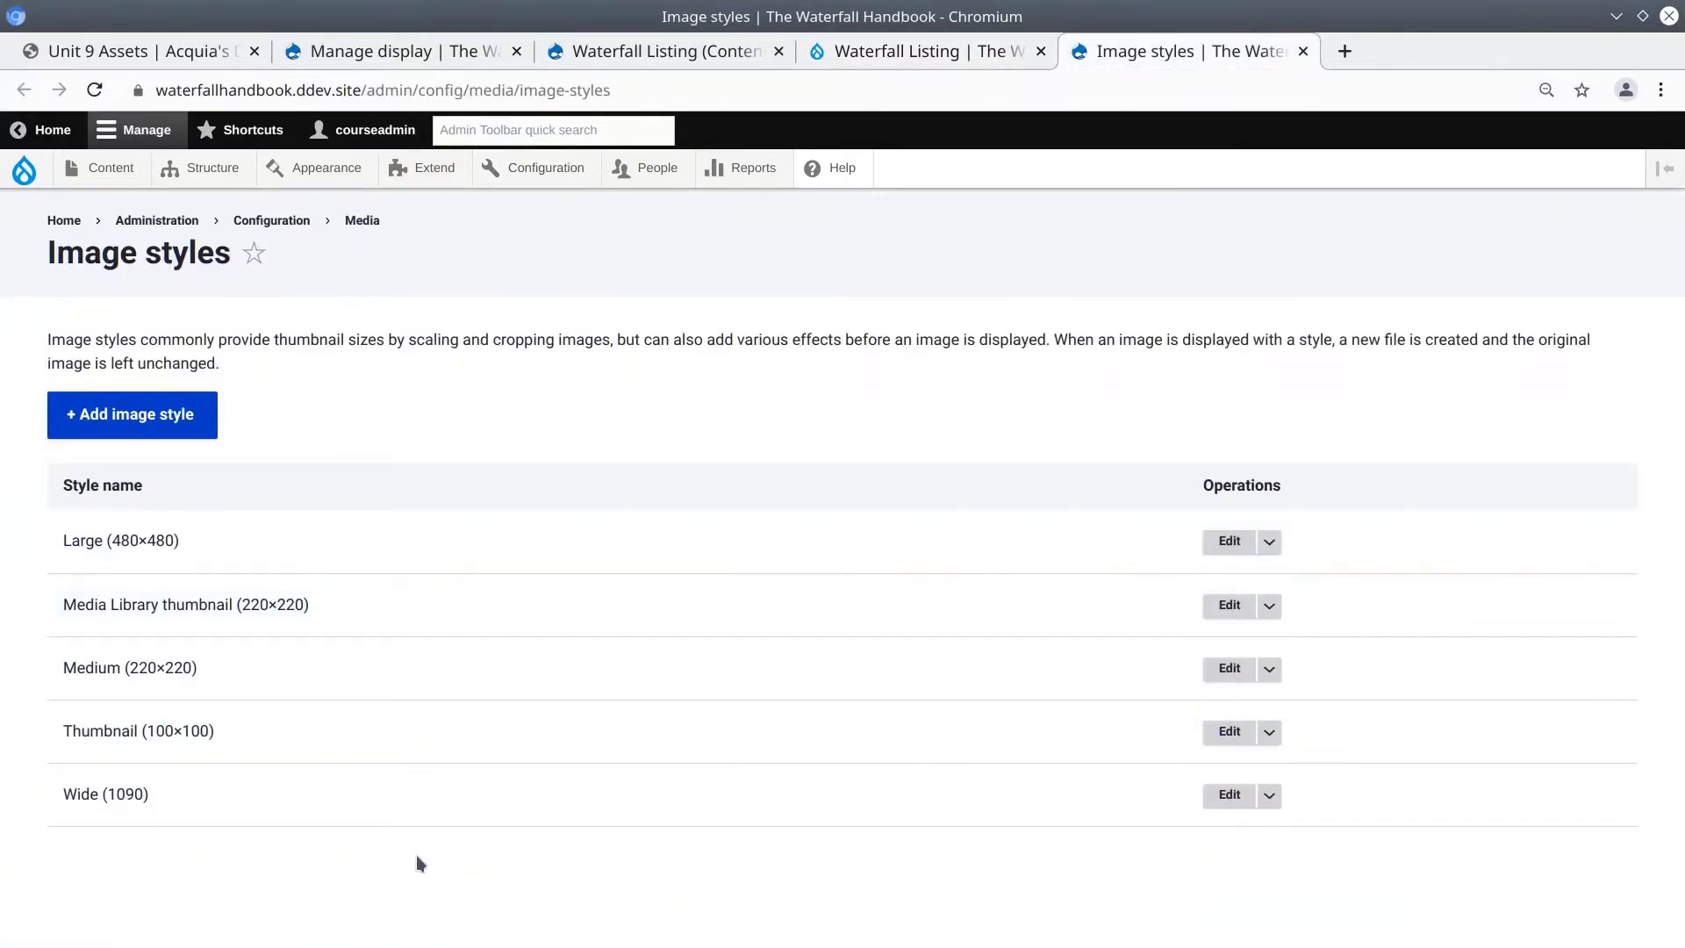
Create a new image style named "500x500 Square".
triple_click(261, 732)
click(262, 731)
click(195, 422)
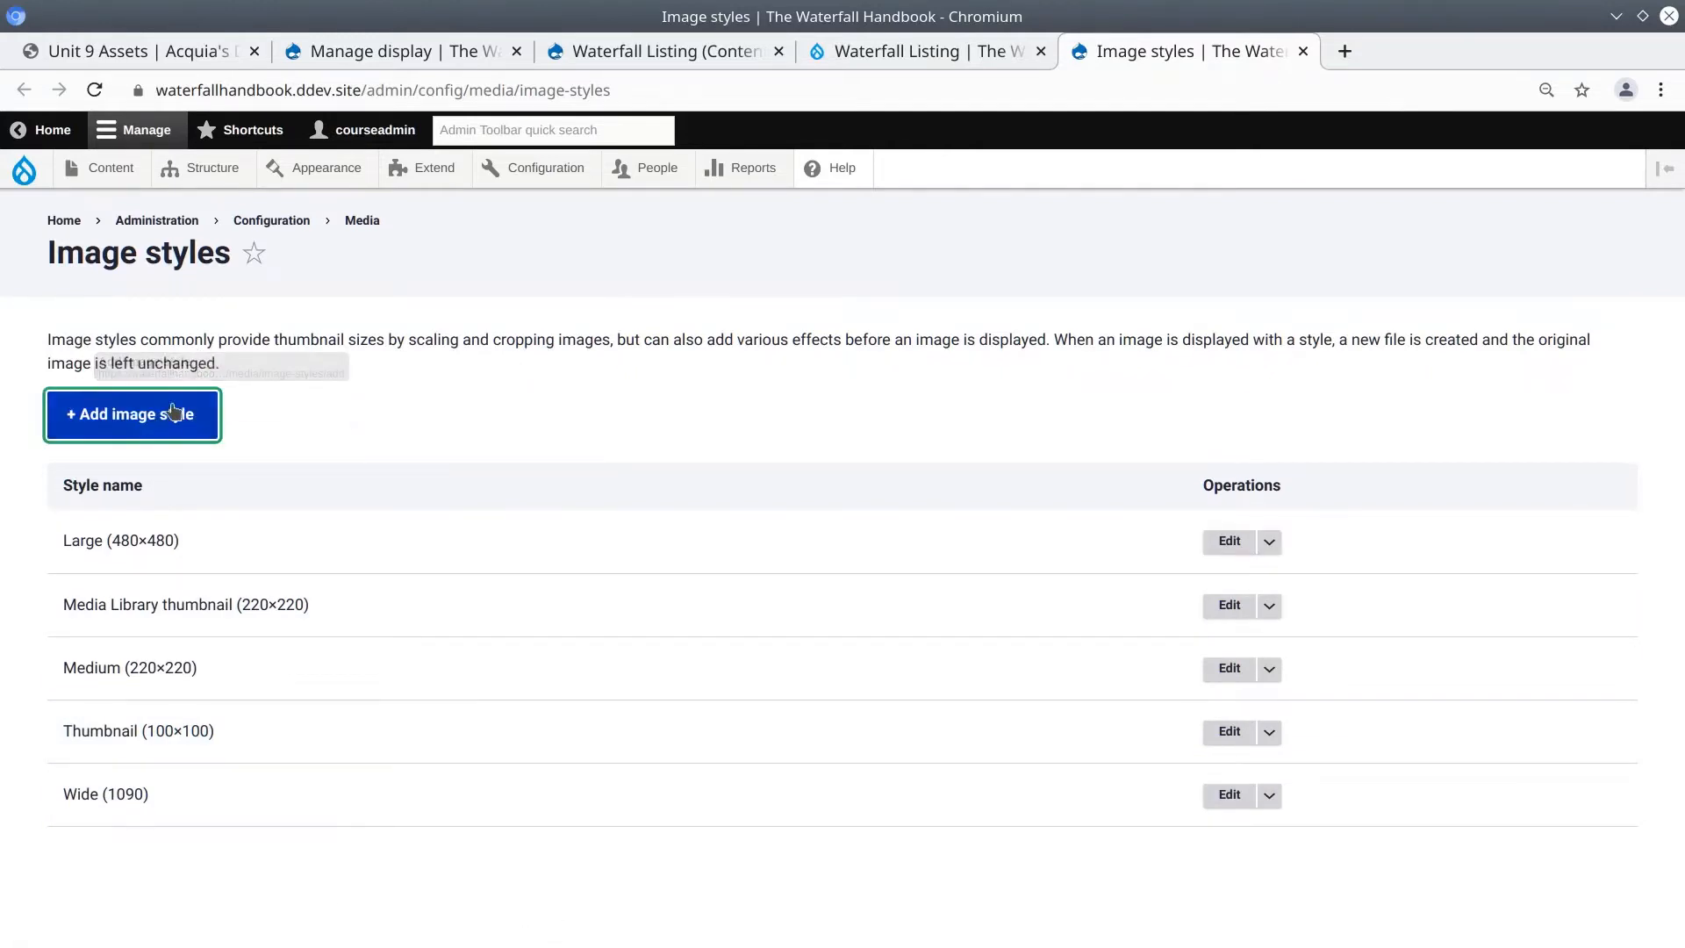
click(158, 423)
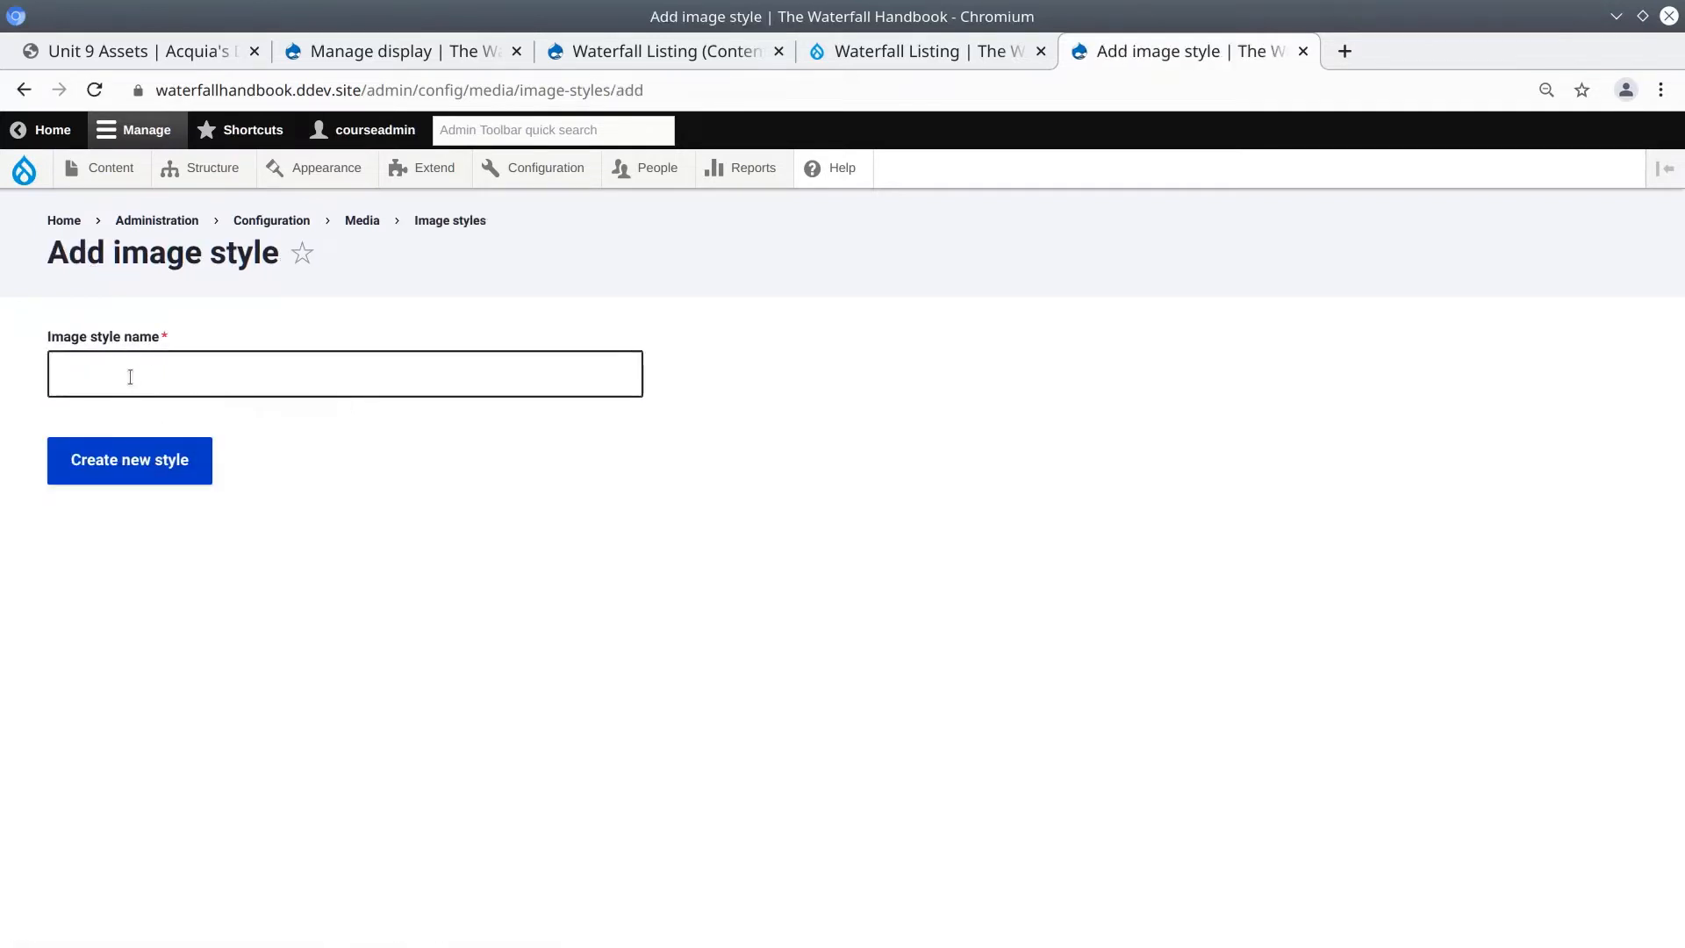
click(130, 376)
text(500)
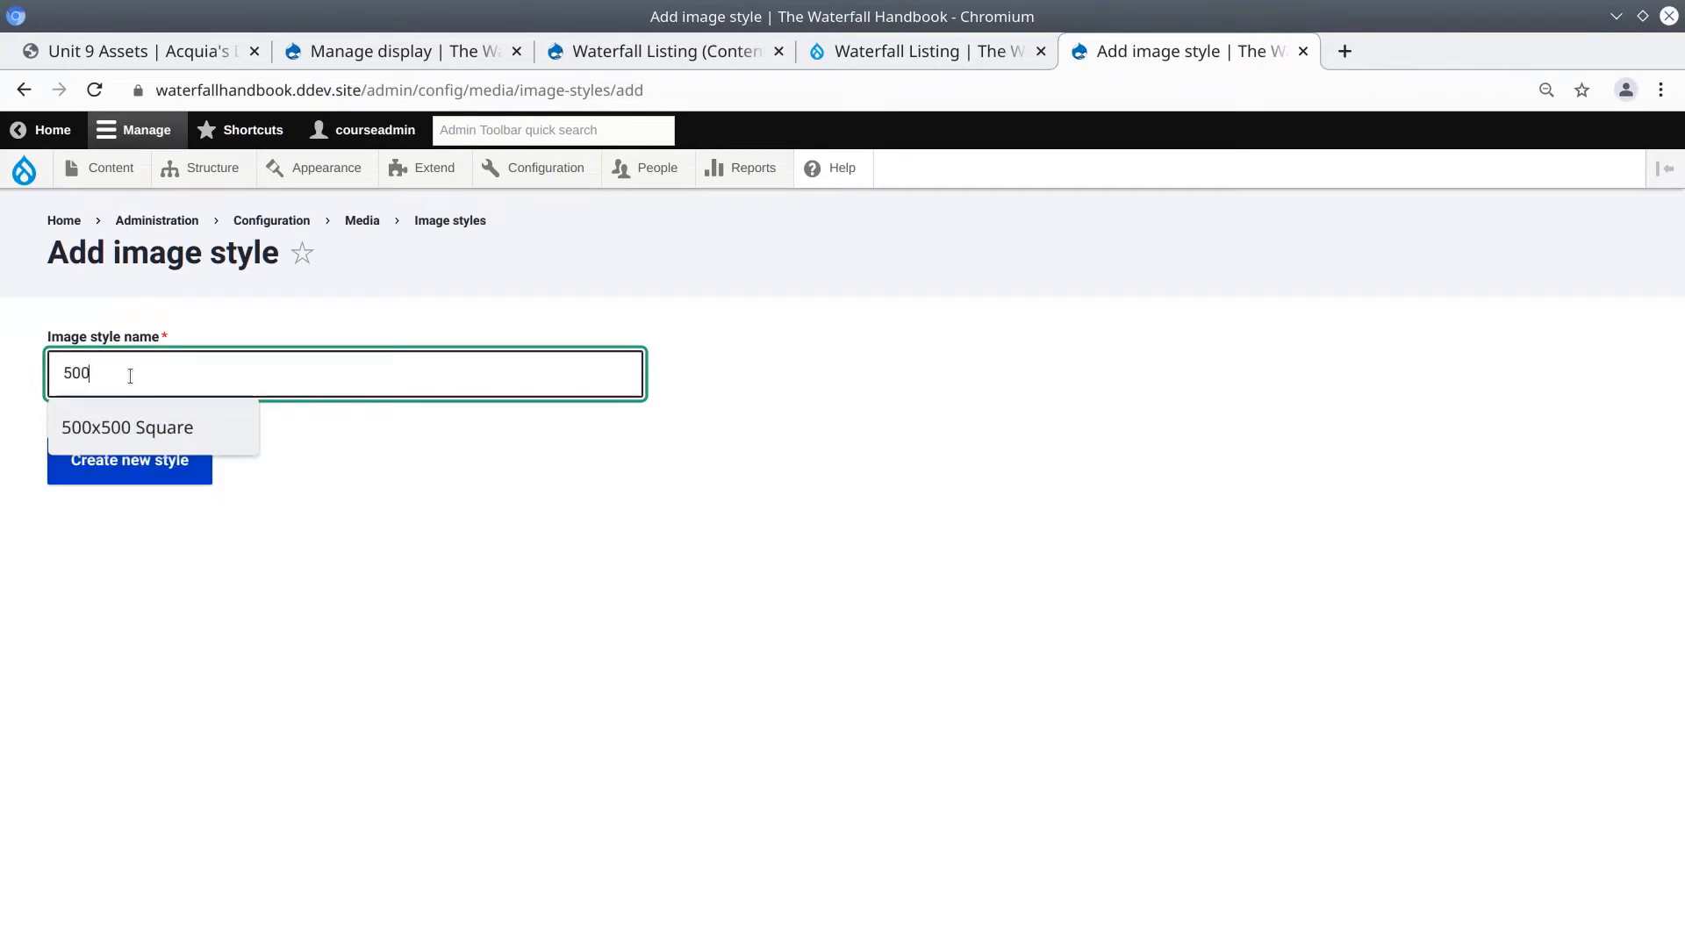
key(Down)
key(Return)
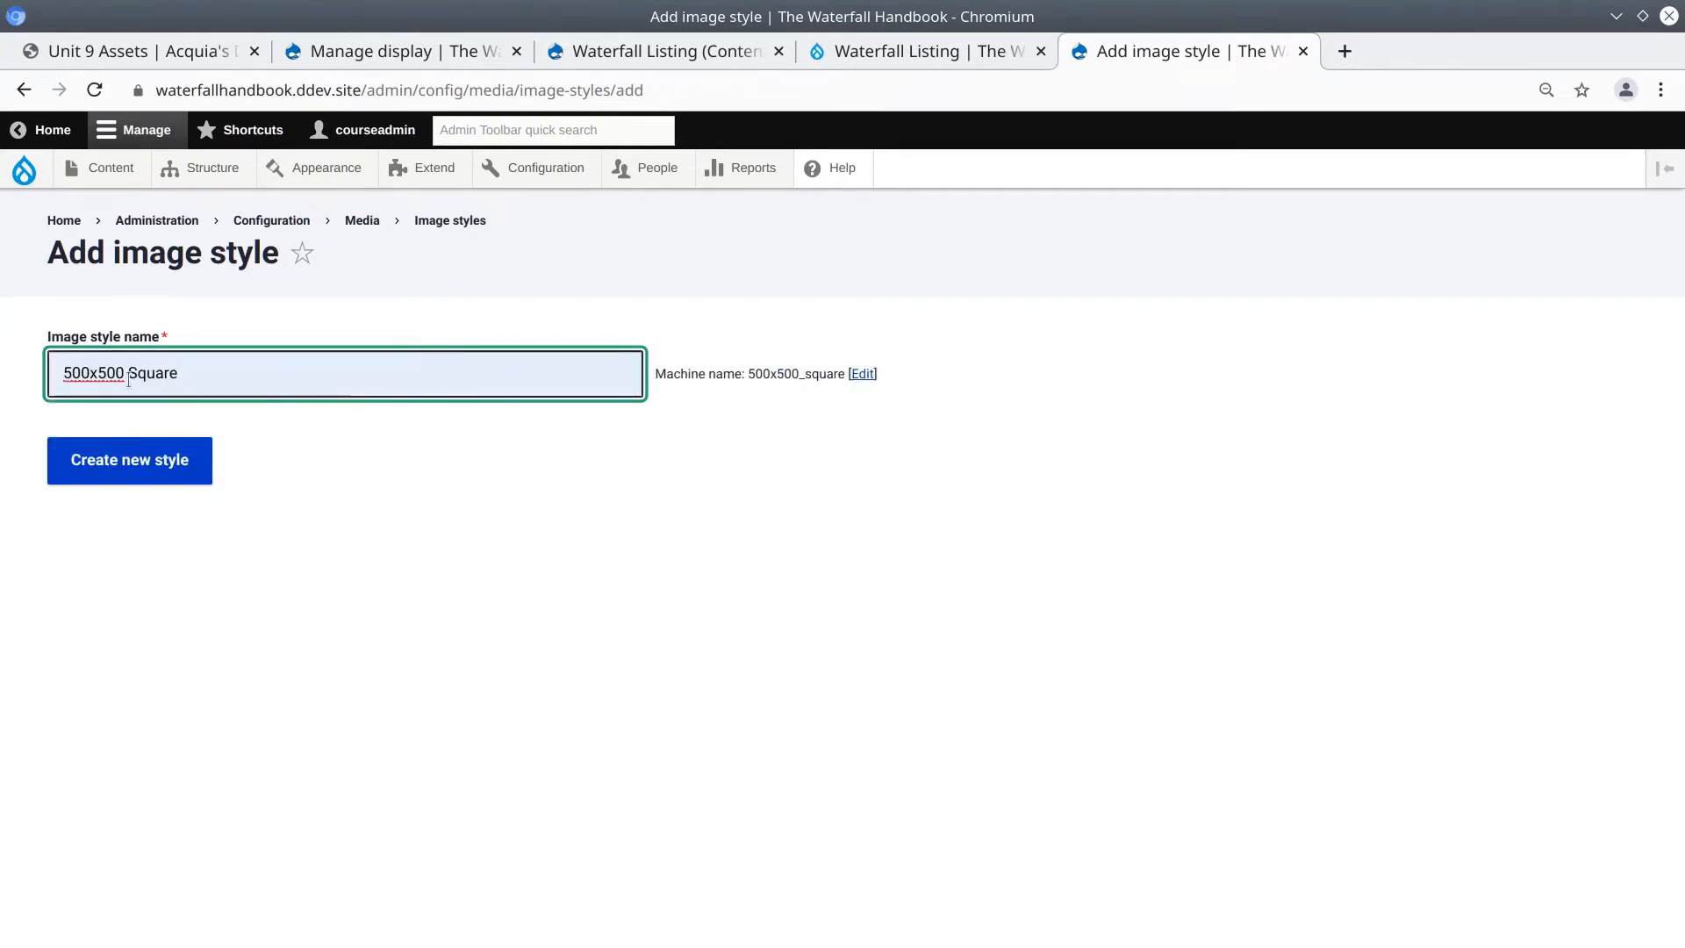
click(472, 521)
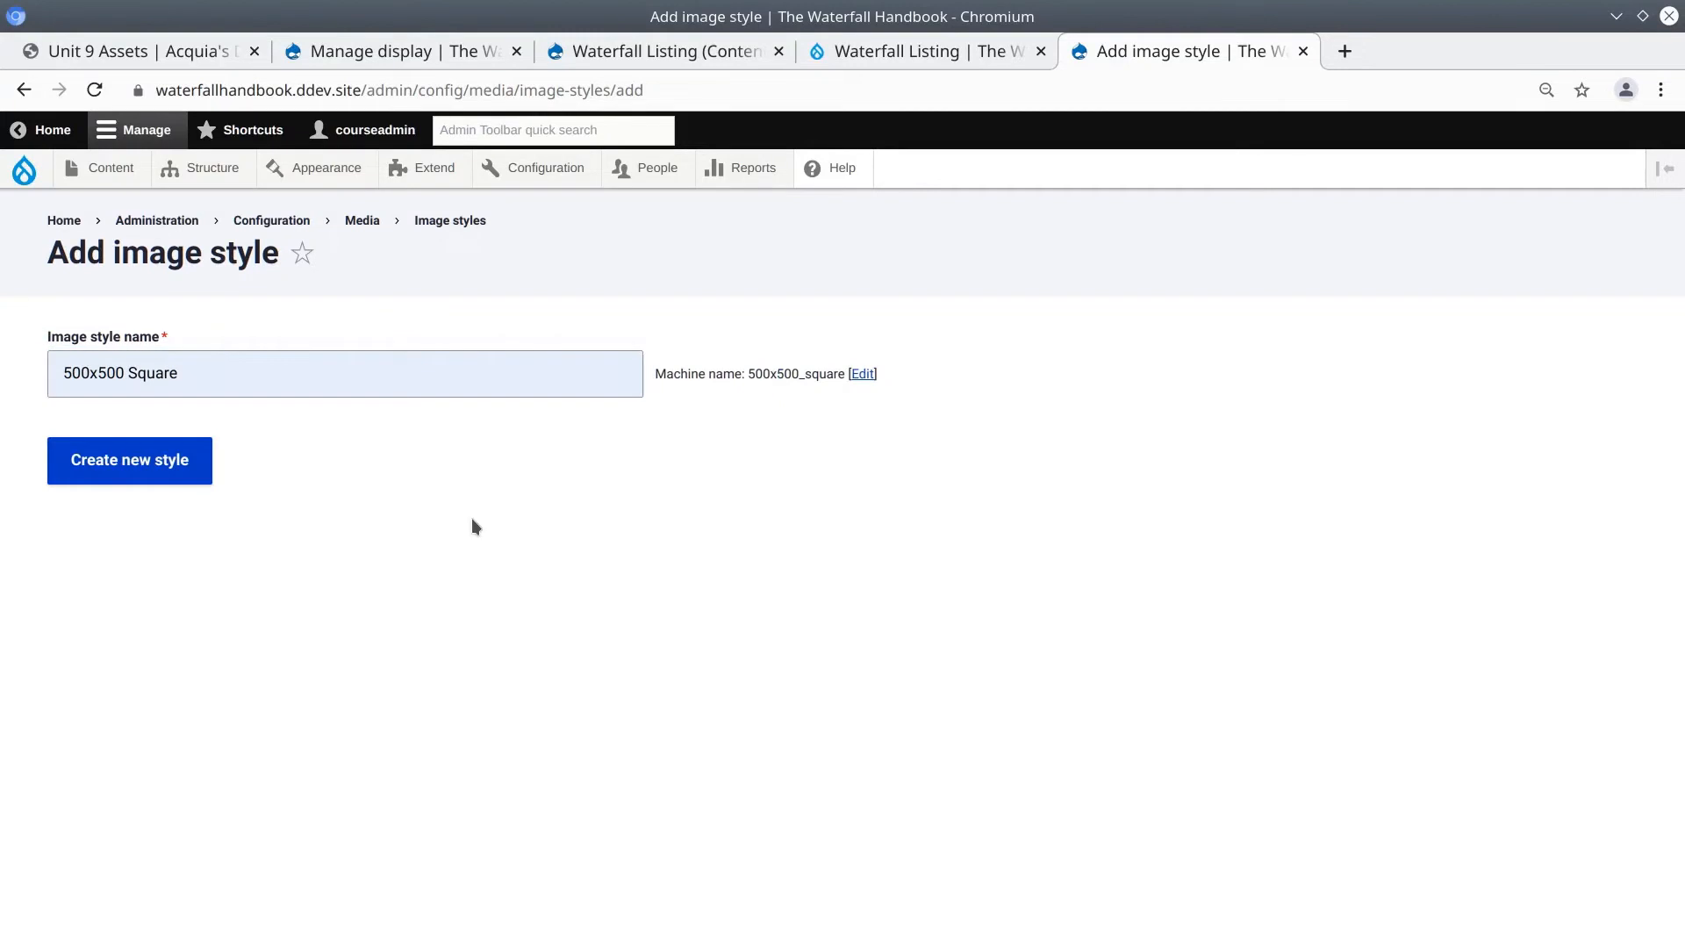
click(157, 476)
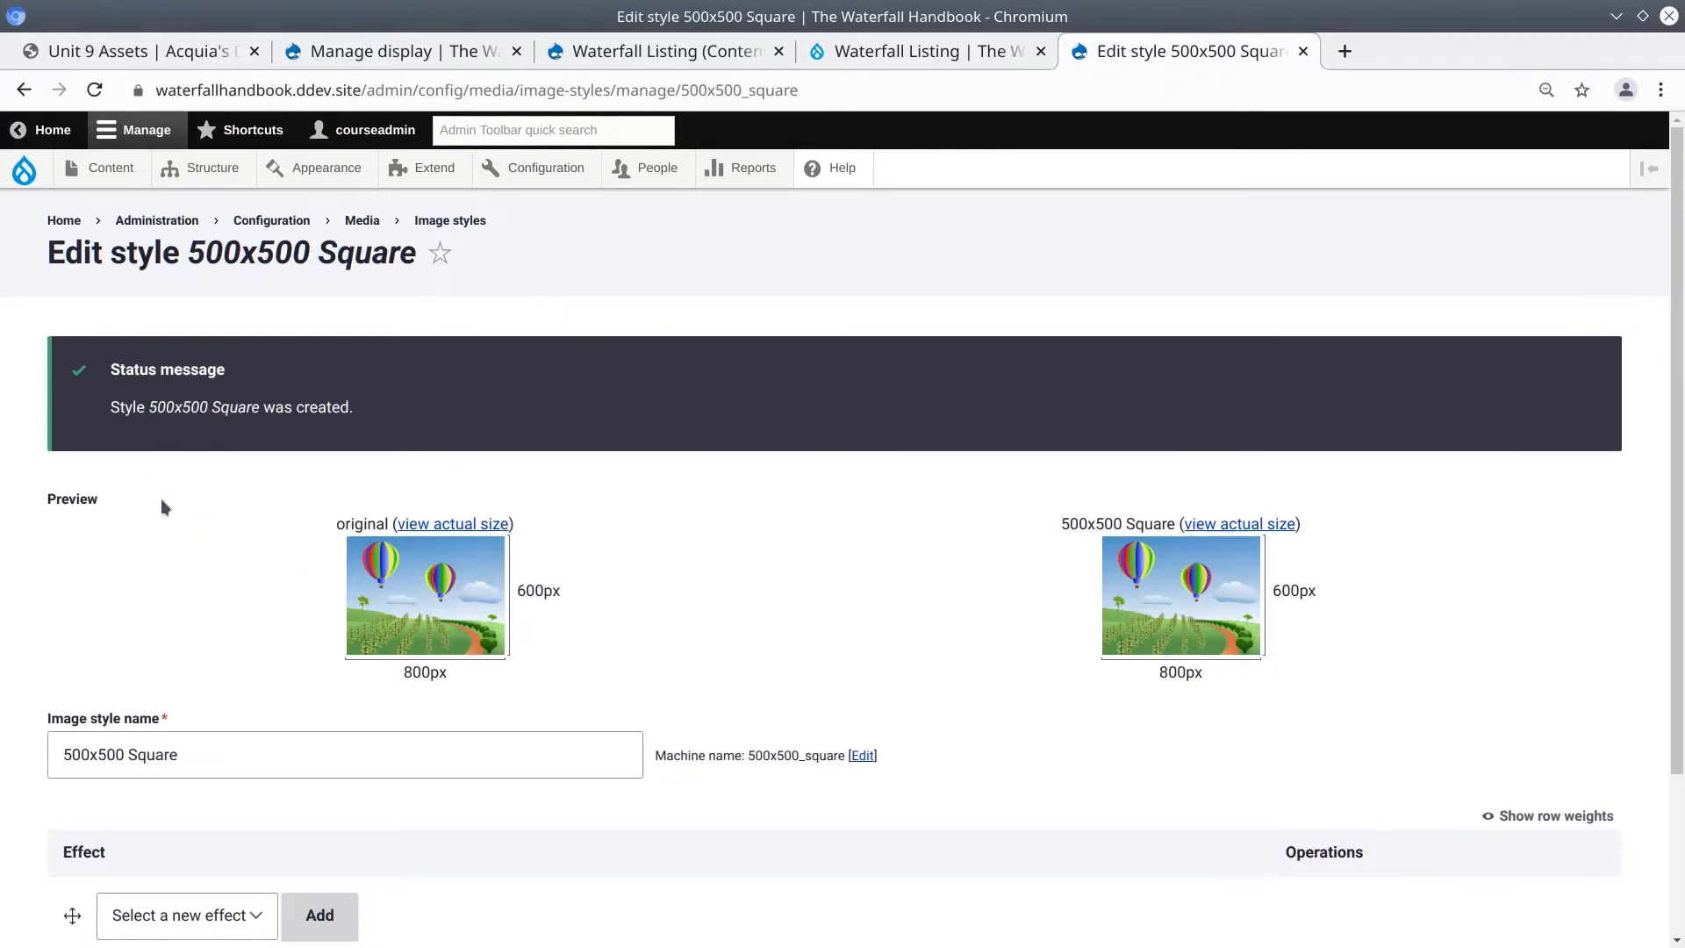
Choose Scale and crop as a new effect for the 500x500 Square style and open its settings.
scroll(161, 502, down, 3)
scroll(200, 433, up, 3)
scroll(198, 604, down, 3)
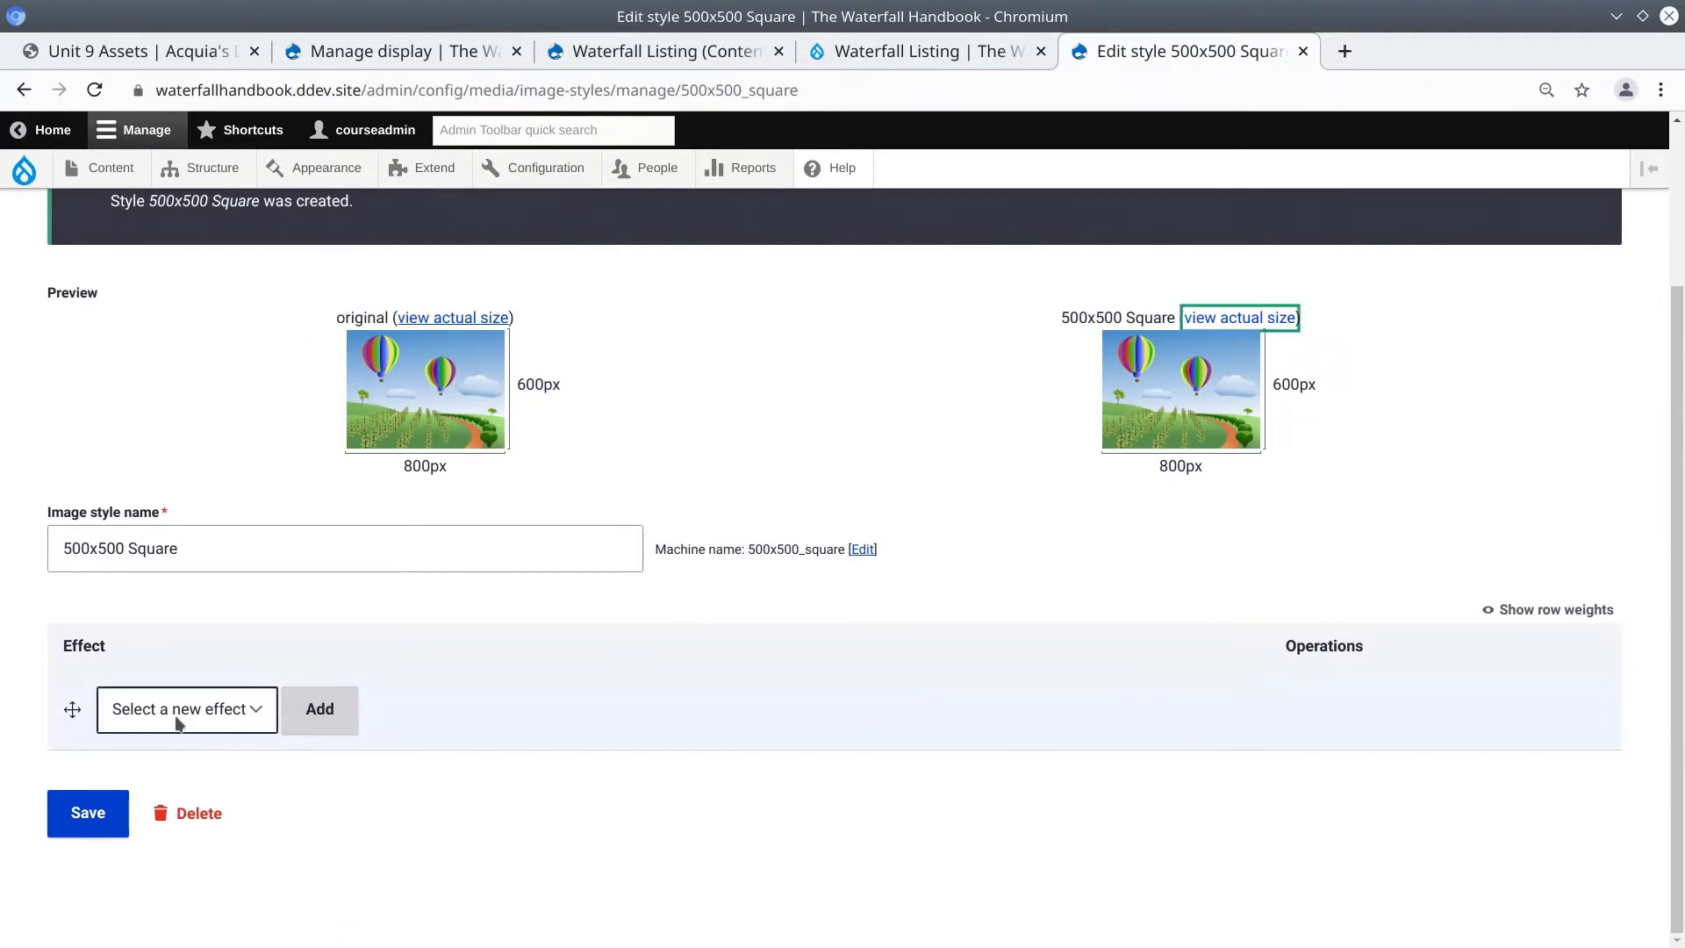
click(209, 718)
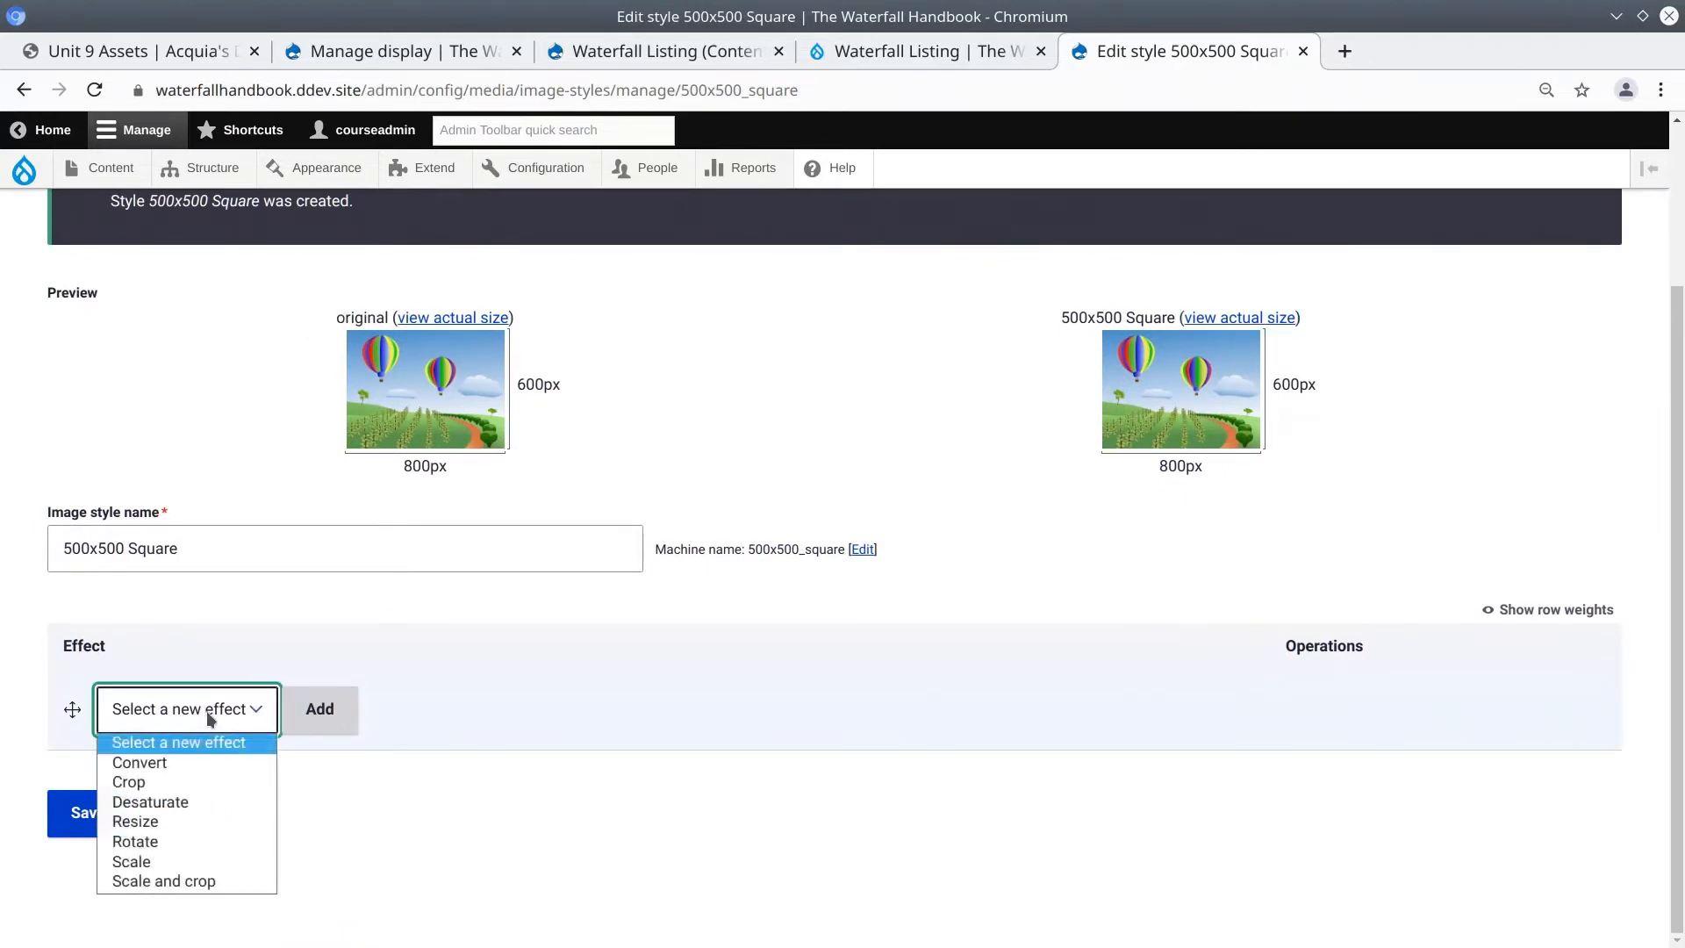
click(193, 883)
click(323, 714)
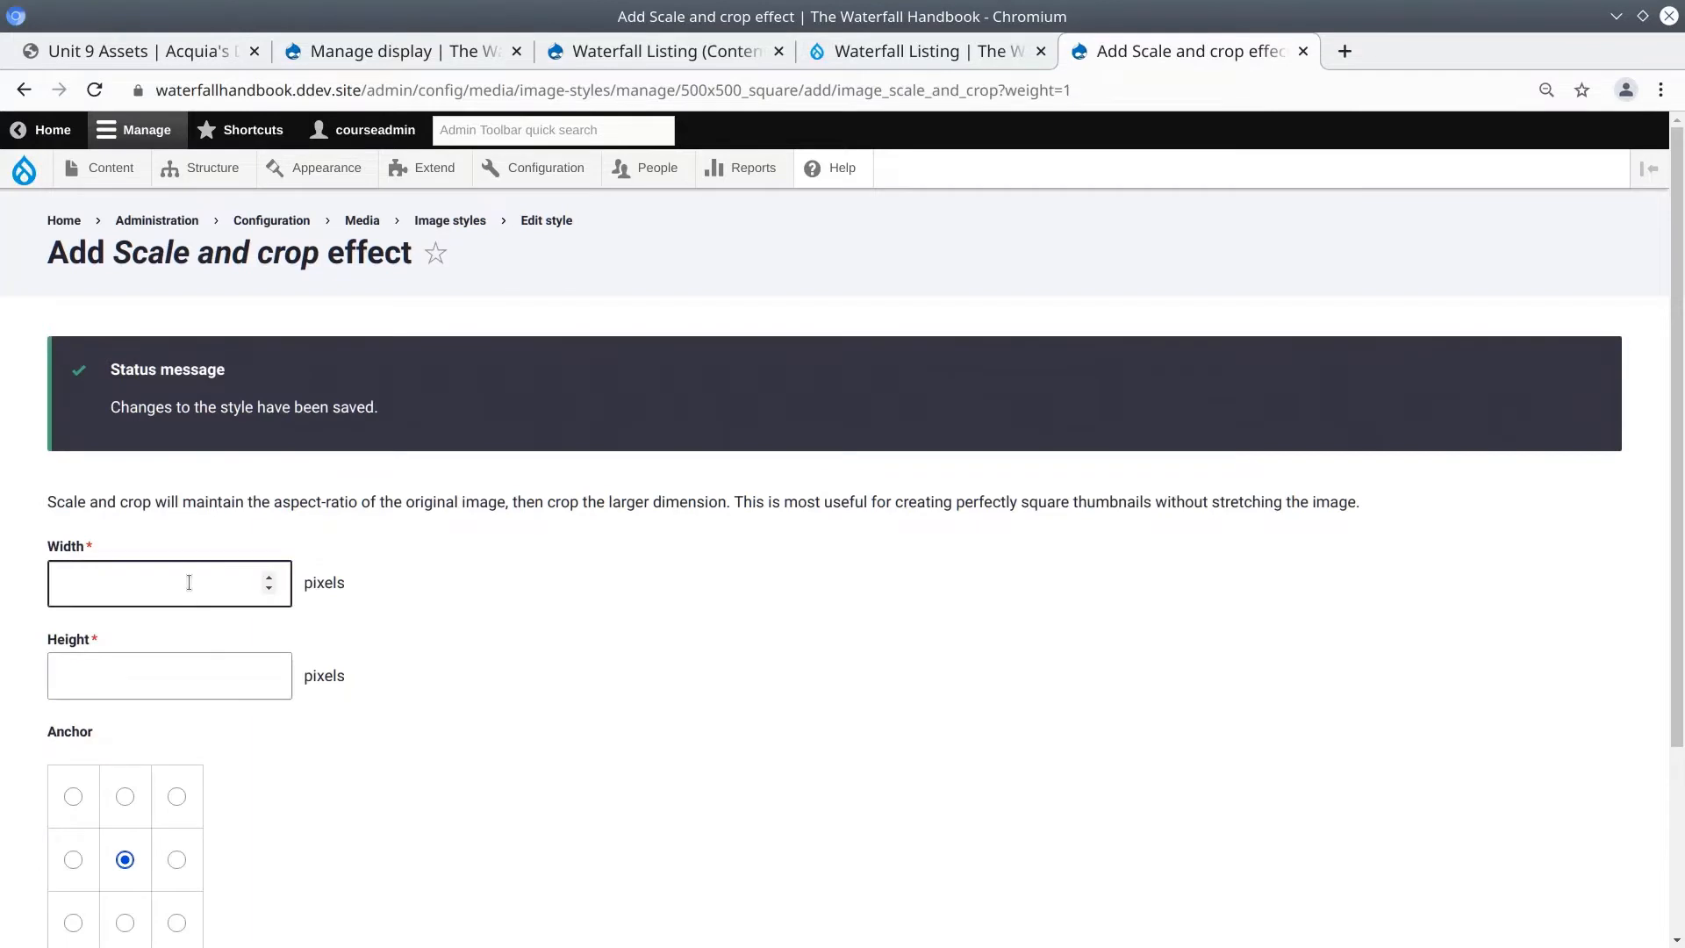
Set the Scale and crop effect's width and height to 500 pixels each and add it to the style.
click(189, 581)
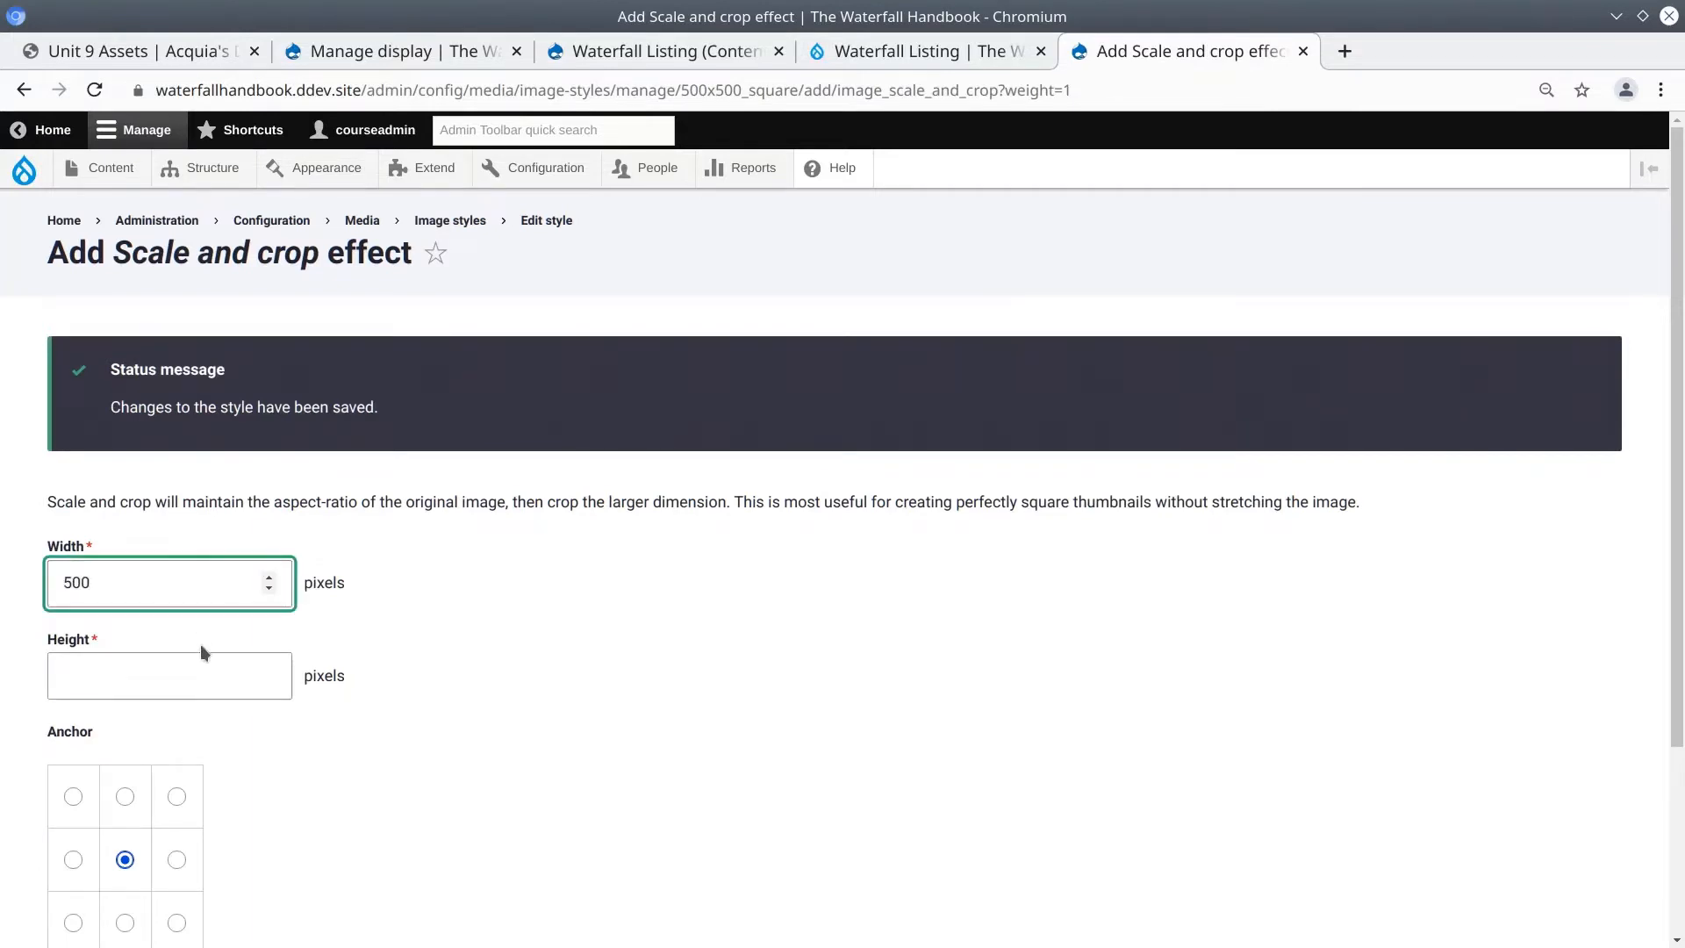
click(199, 677)
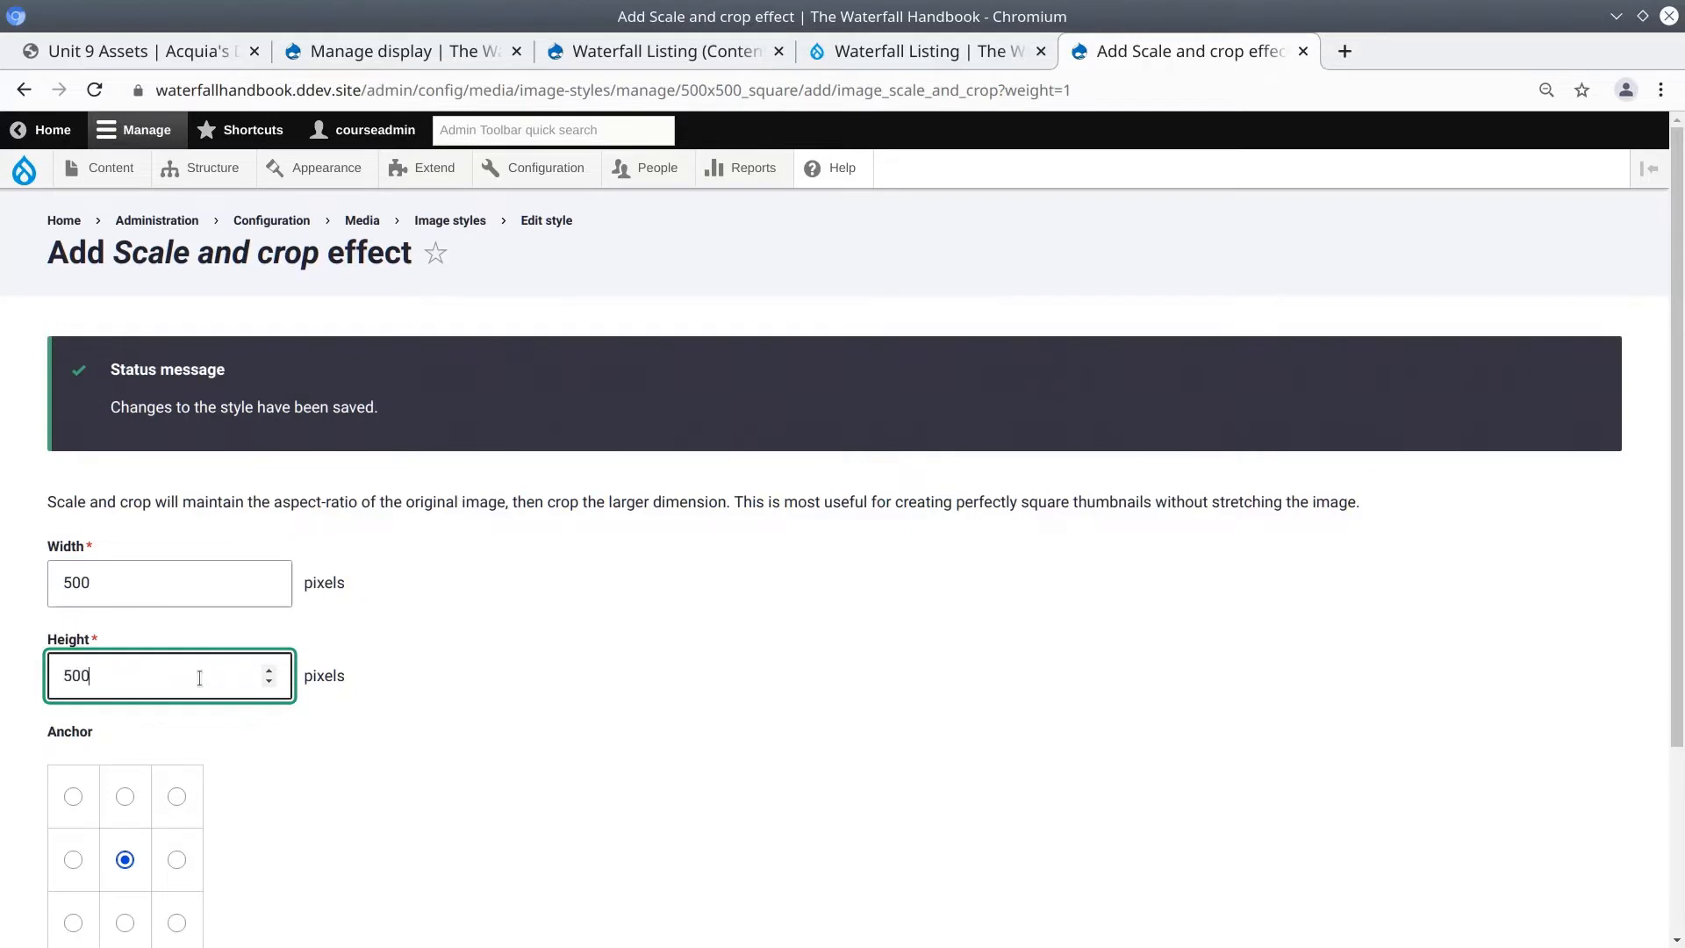
triple_click(820, 686)
scroll(820, 686, down, 3)
click(562, 623)
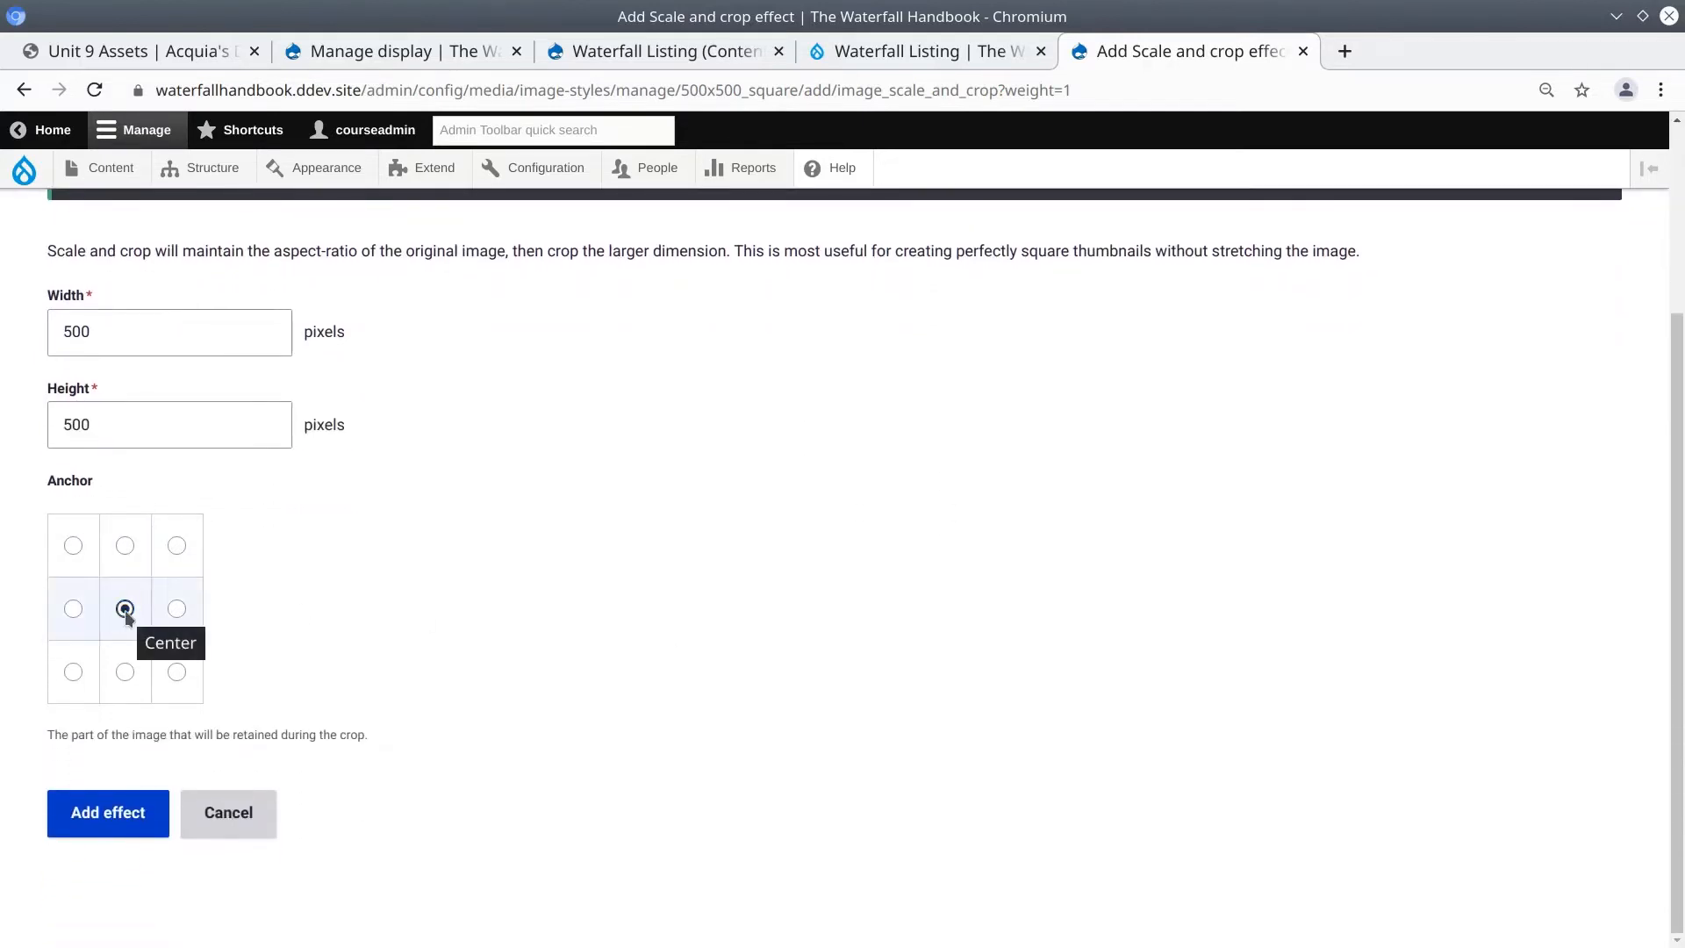
click(119, 814)
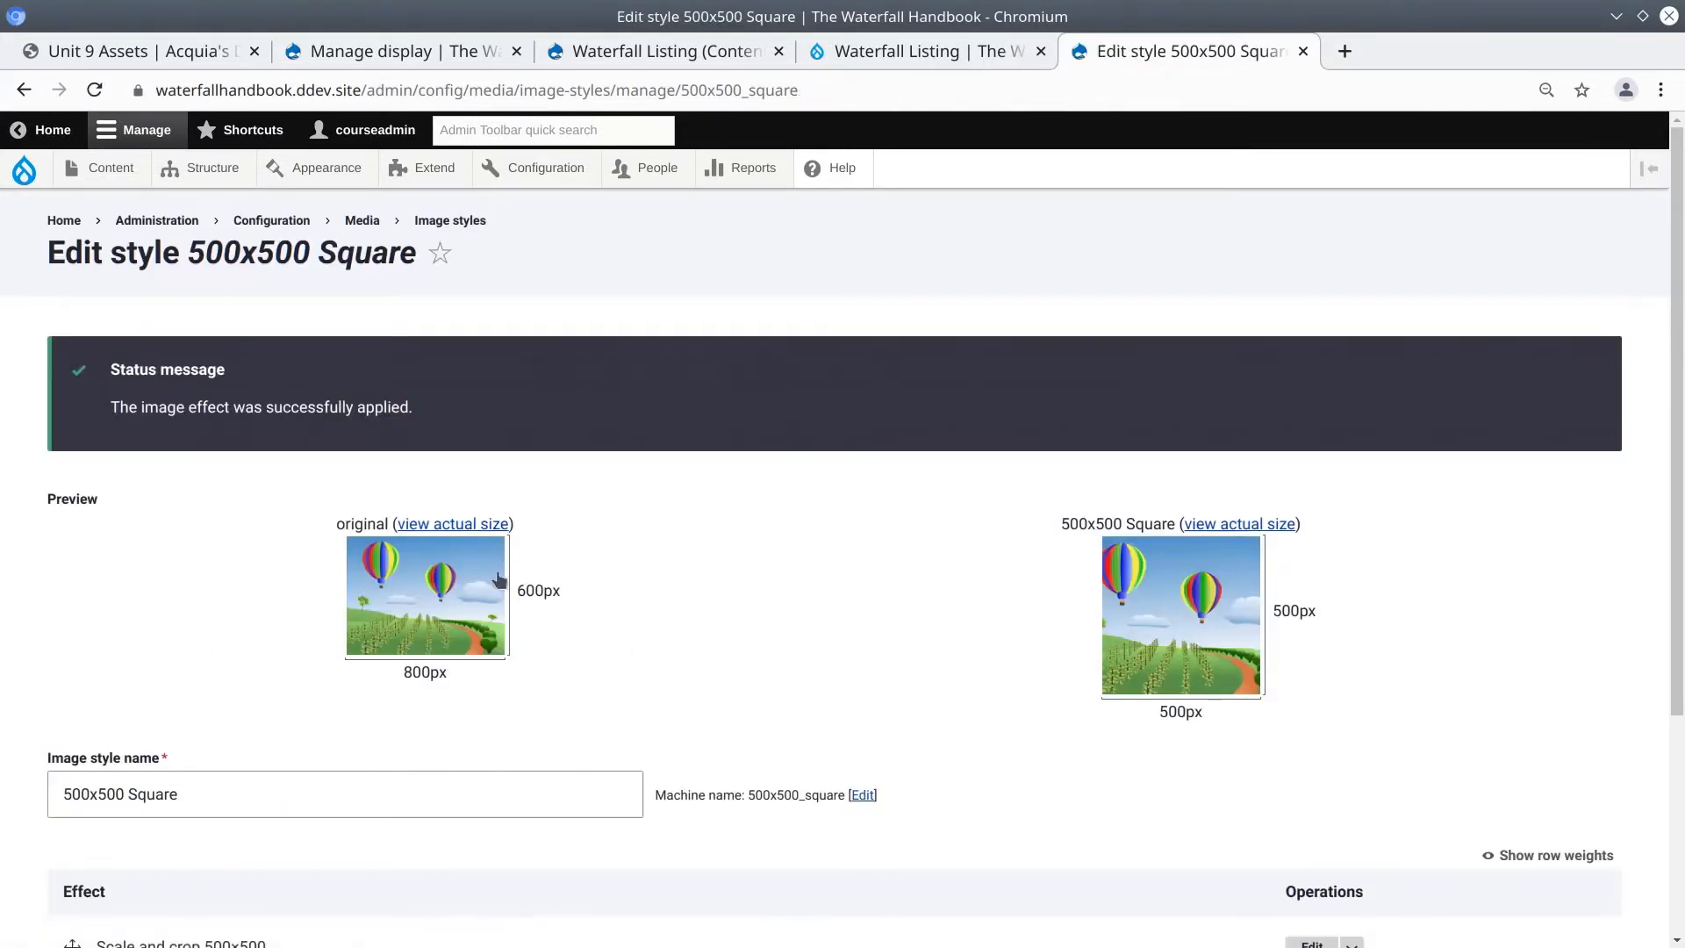
View the original and the 500x500 Square preview images at actual size in separate tabs, closing each one after viewing.
drag(121, 406, 393, 416)
click(406, 419)
right_click(462, 531)
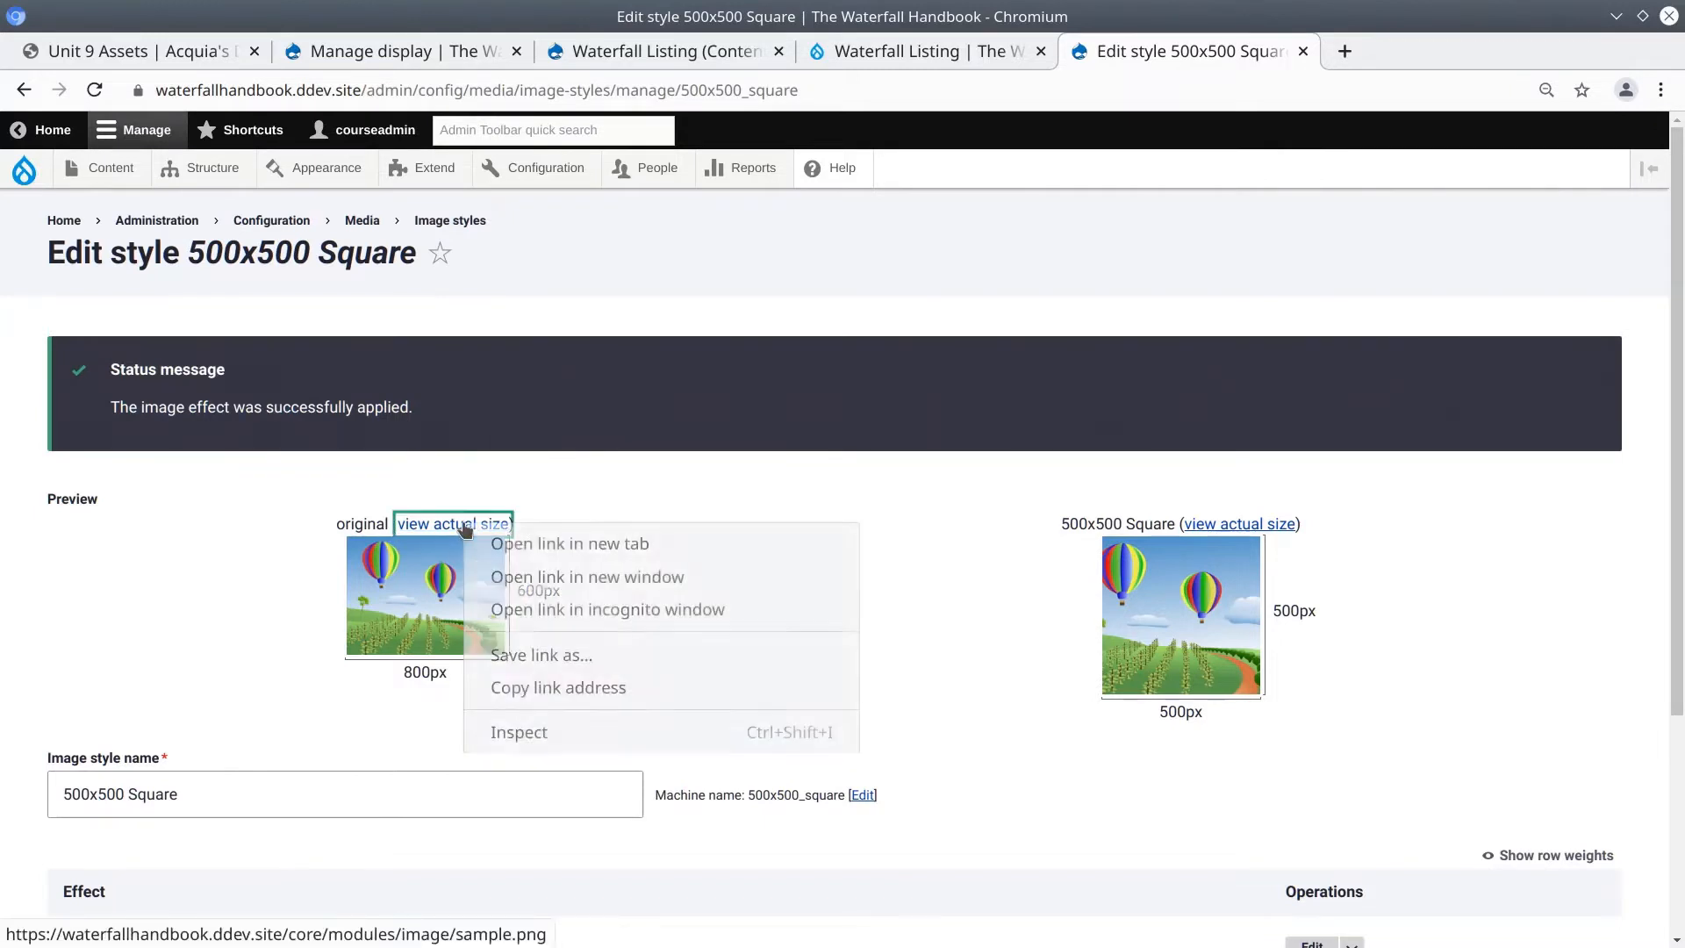
click(572, 542)
click(1382, 54)
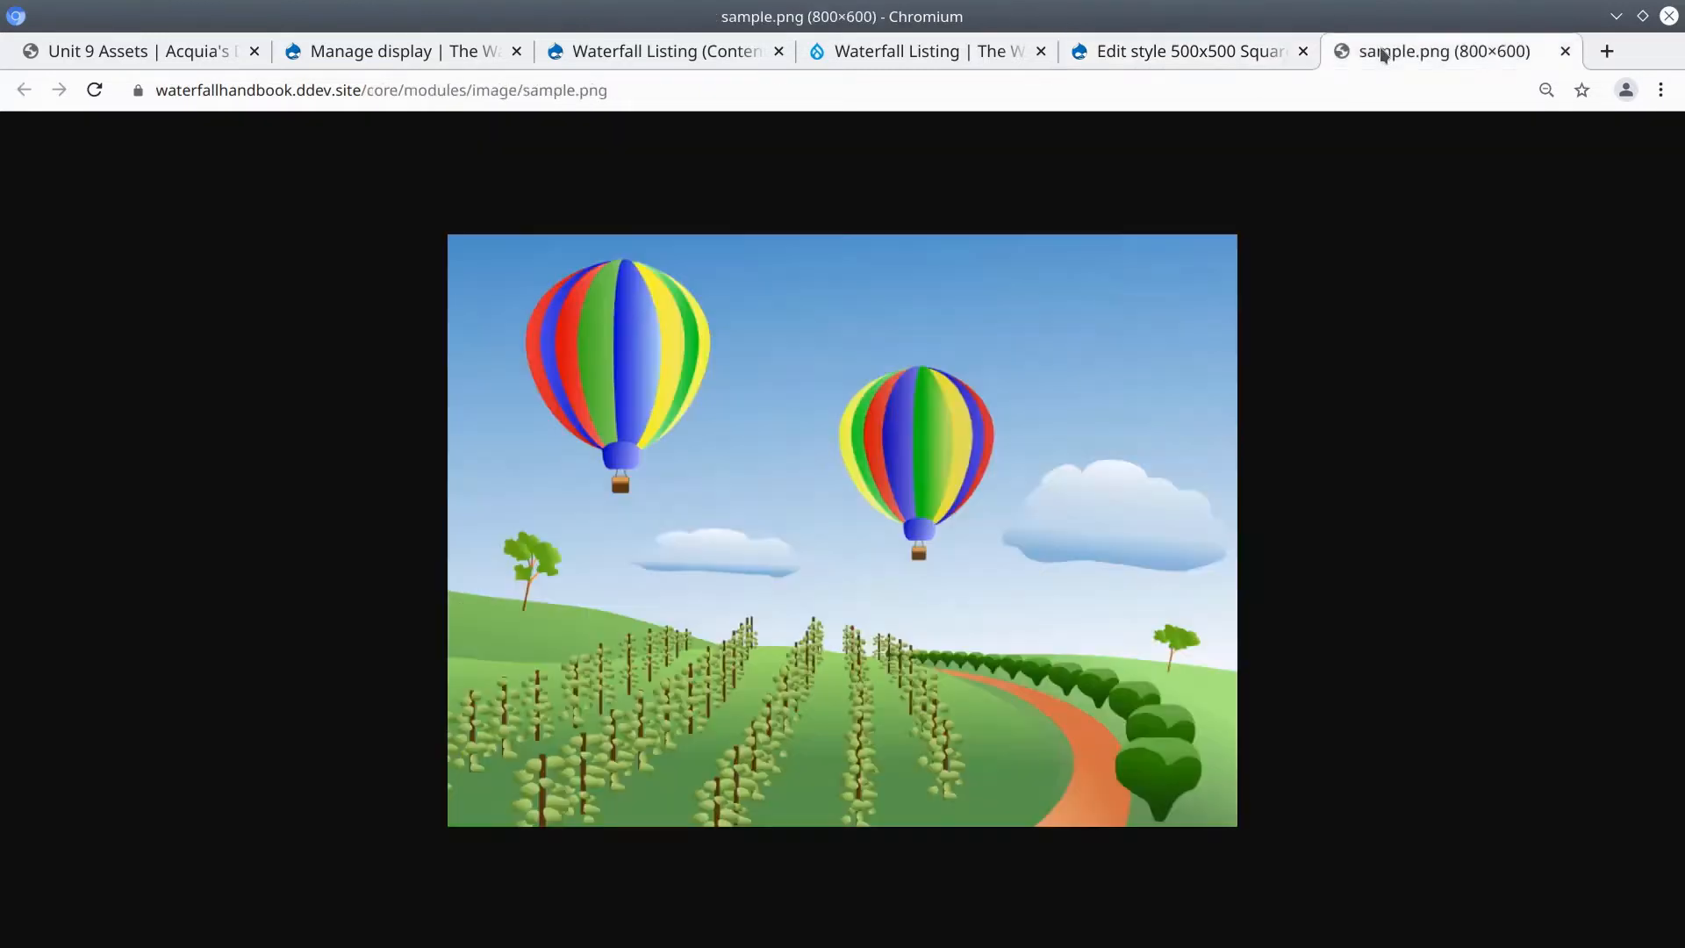
click(1565, 51)
right_click(1247, 524)
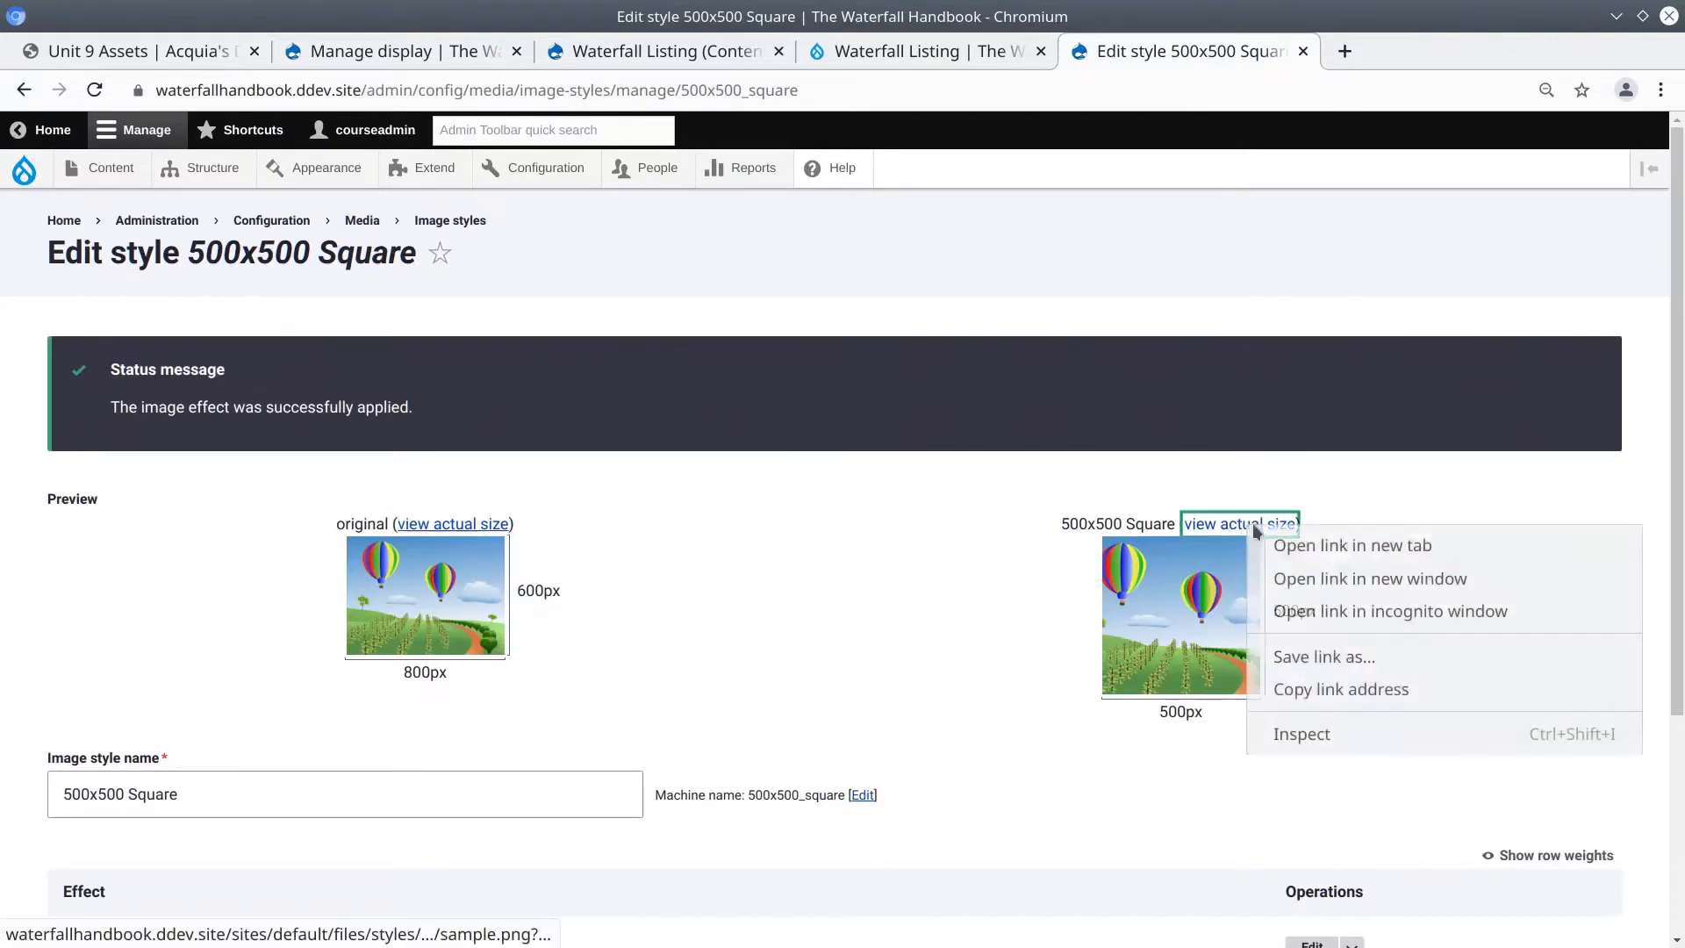
click(1325, 548)
click(1400, 53)
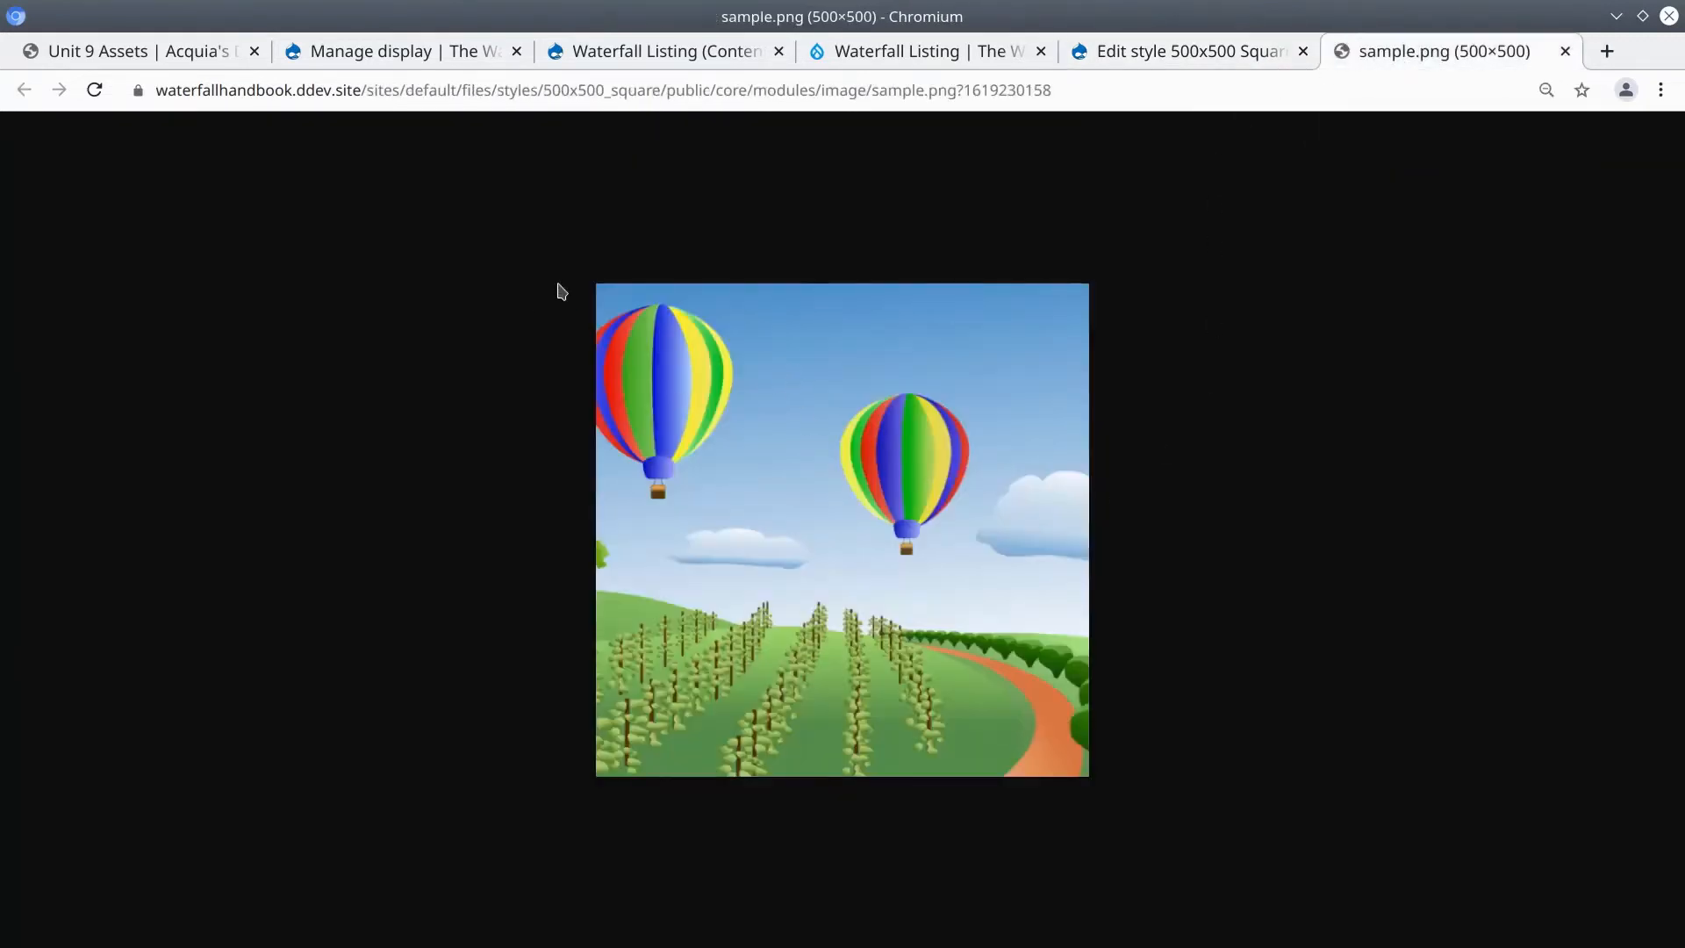
click(1565, 51)
Save the 500x500 Square image style.
scroll(577, 746, down, 4)
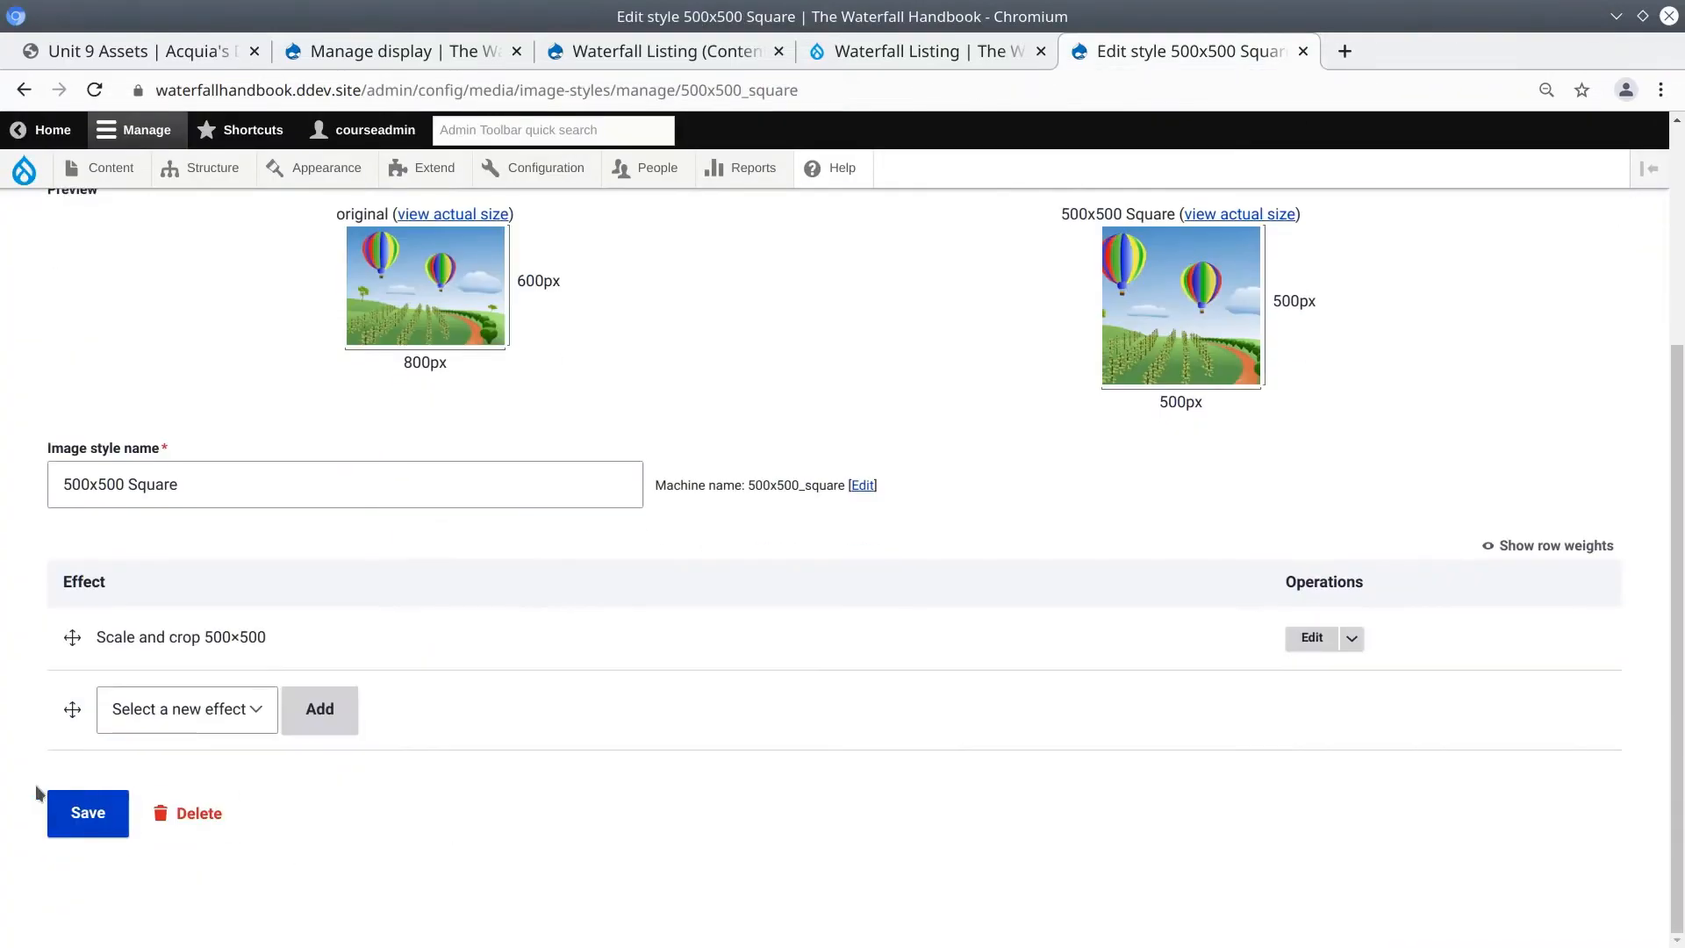
click(99, 816)
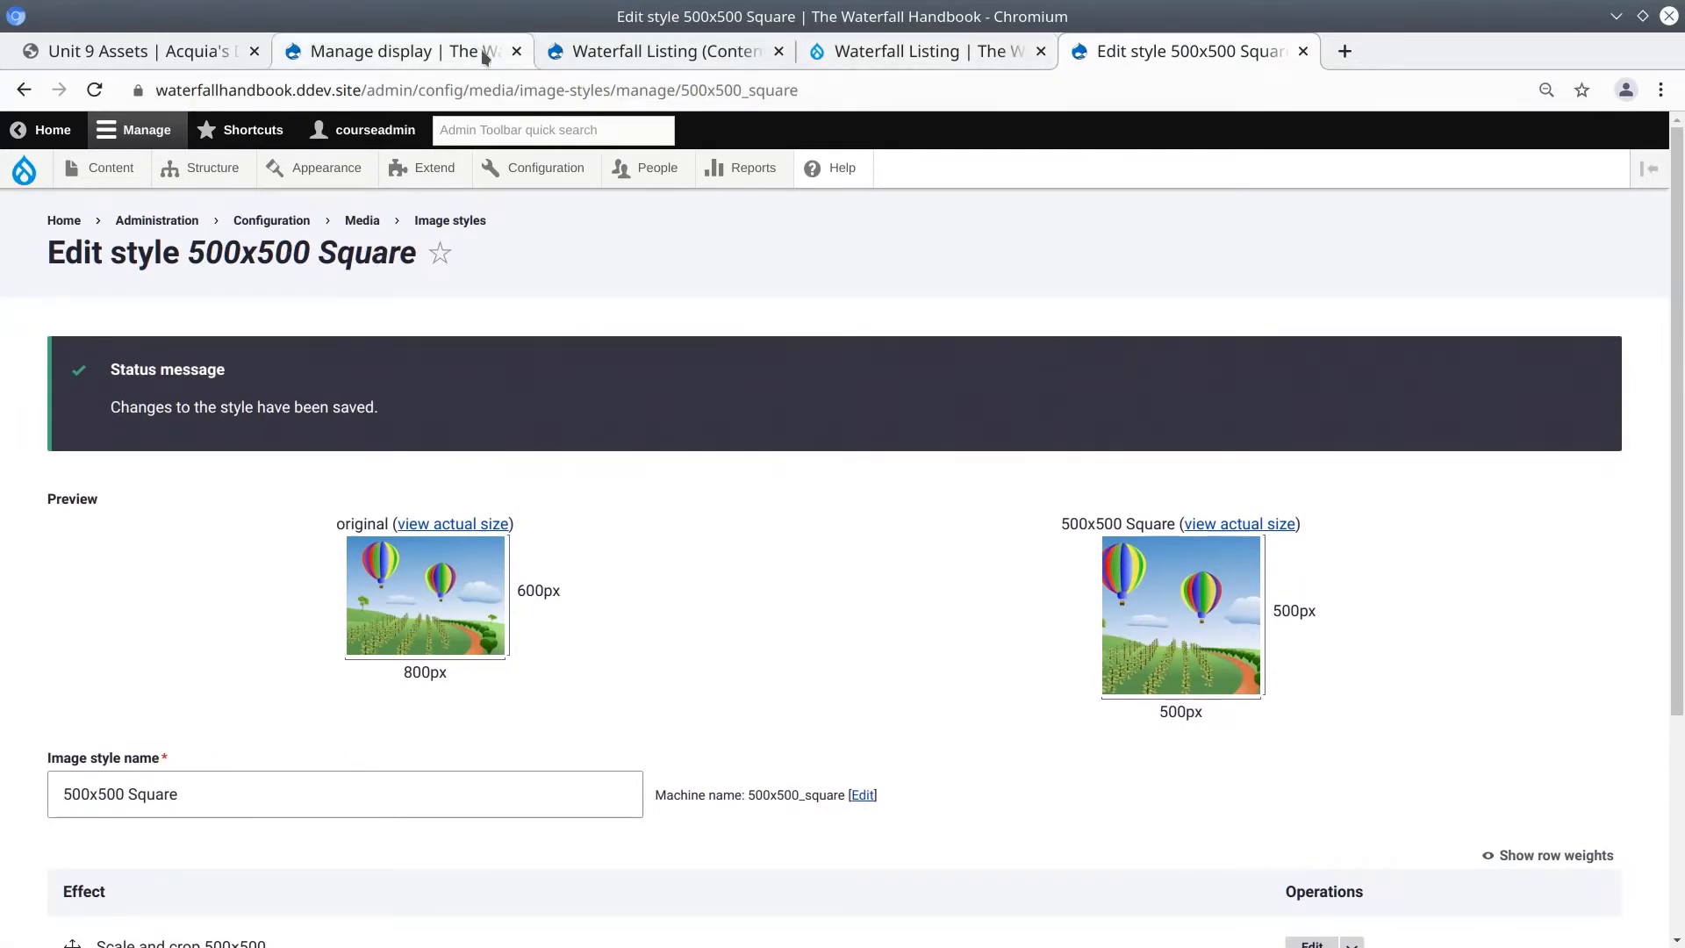
Return to the Waterfall Listing page and check the image in the Dawson Falls entry.
click(891, 51)
scroll(235, 471, down, 8)
scroll(235, 471, up, 1)
scroll(235, 470, down, 4)
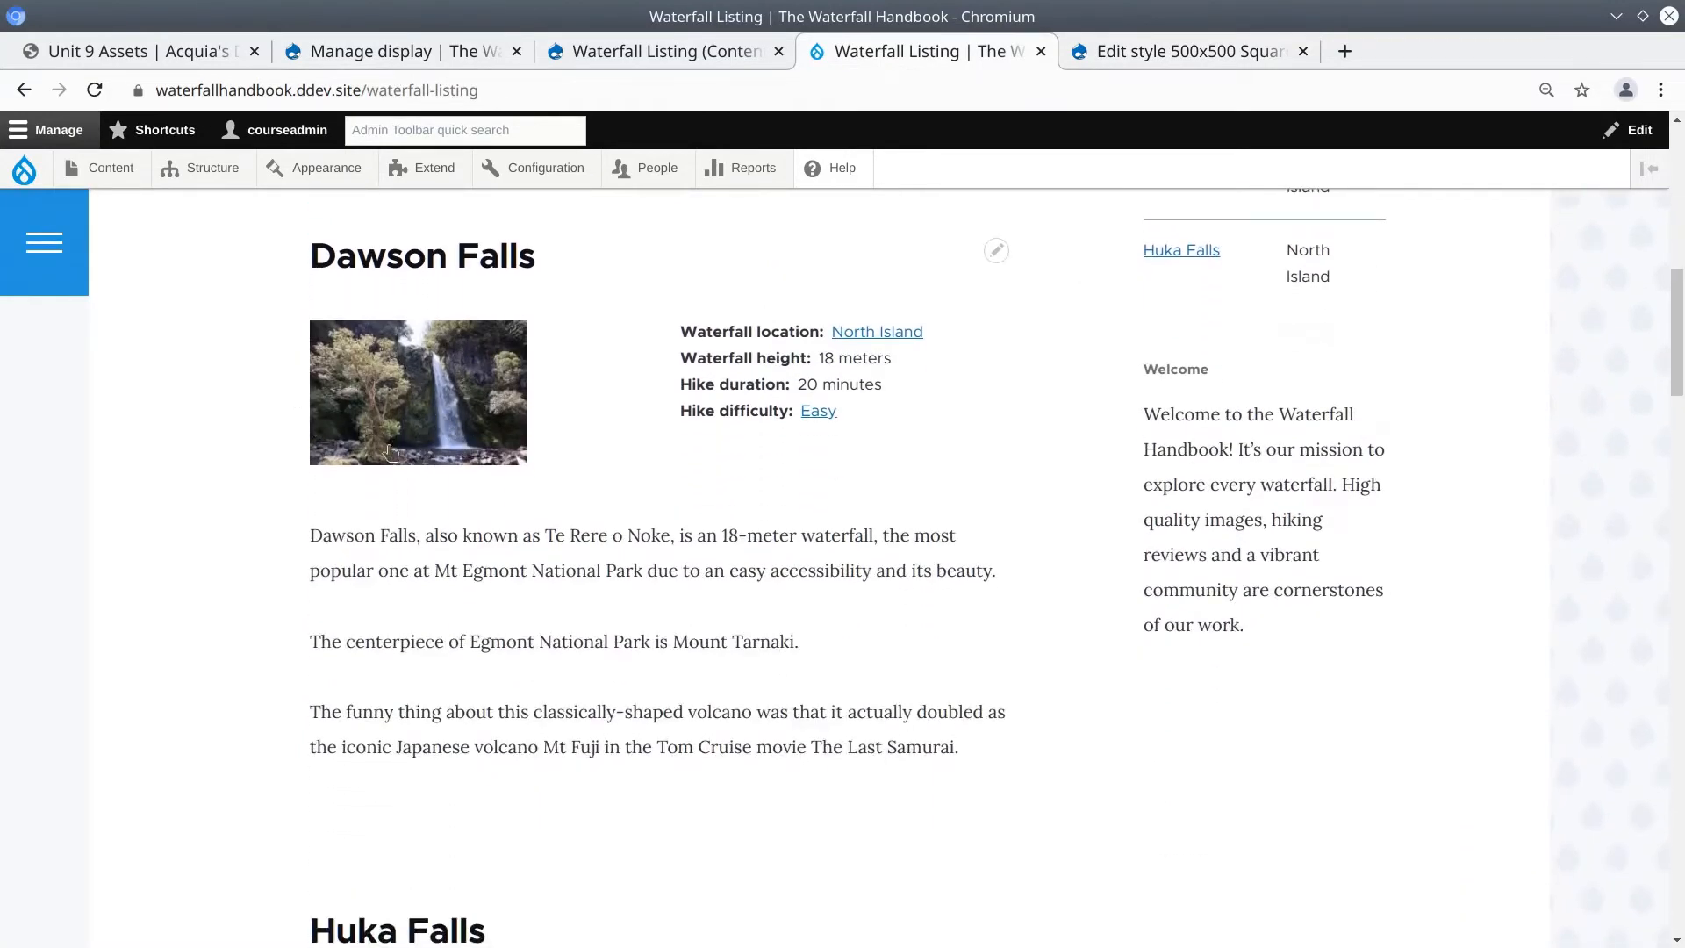
Open the layout editor for the Waterfall content type's Waterfall Listing Display.
click(383, 51)
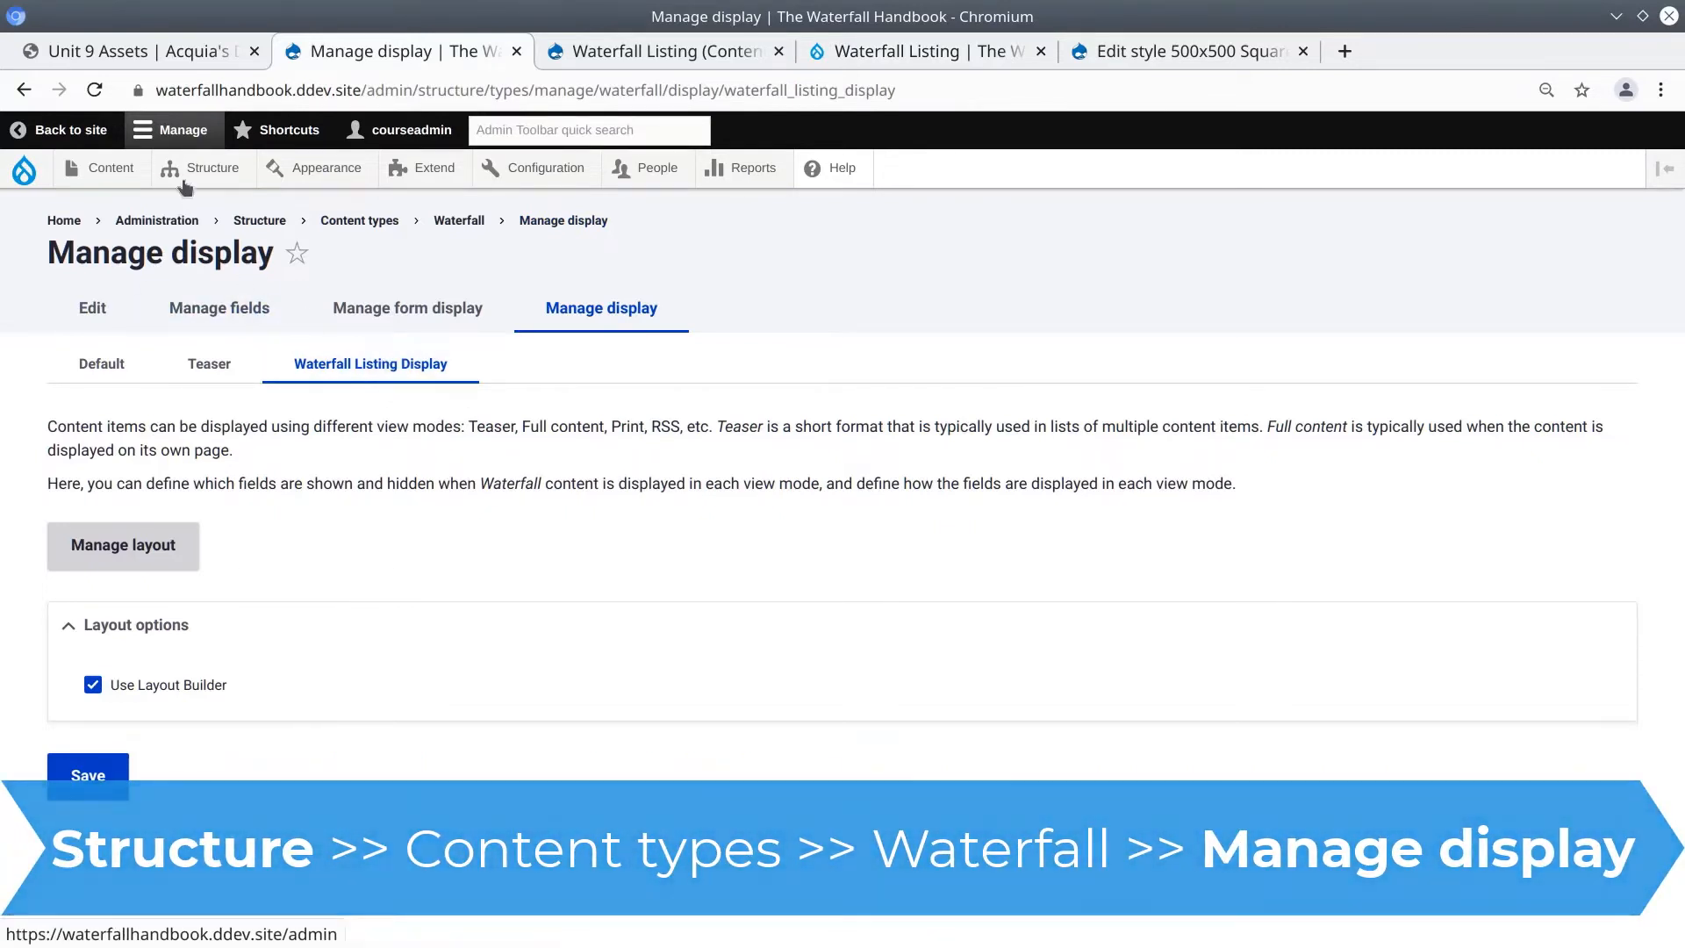
mouse_move(196, 170)
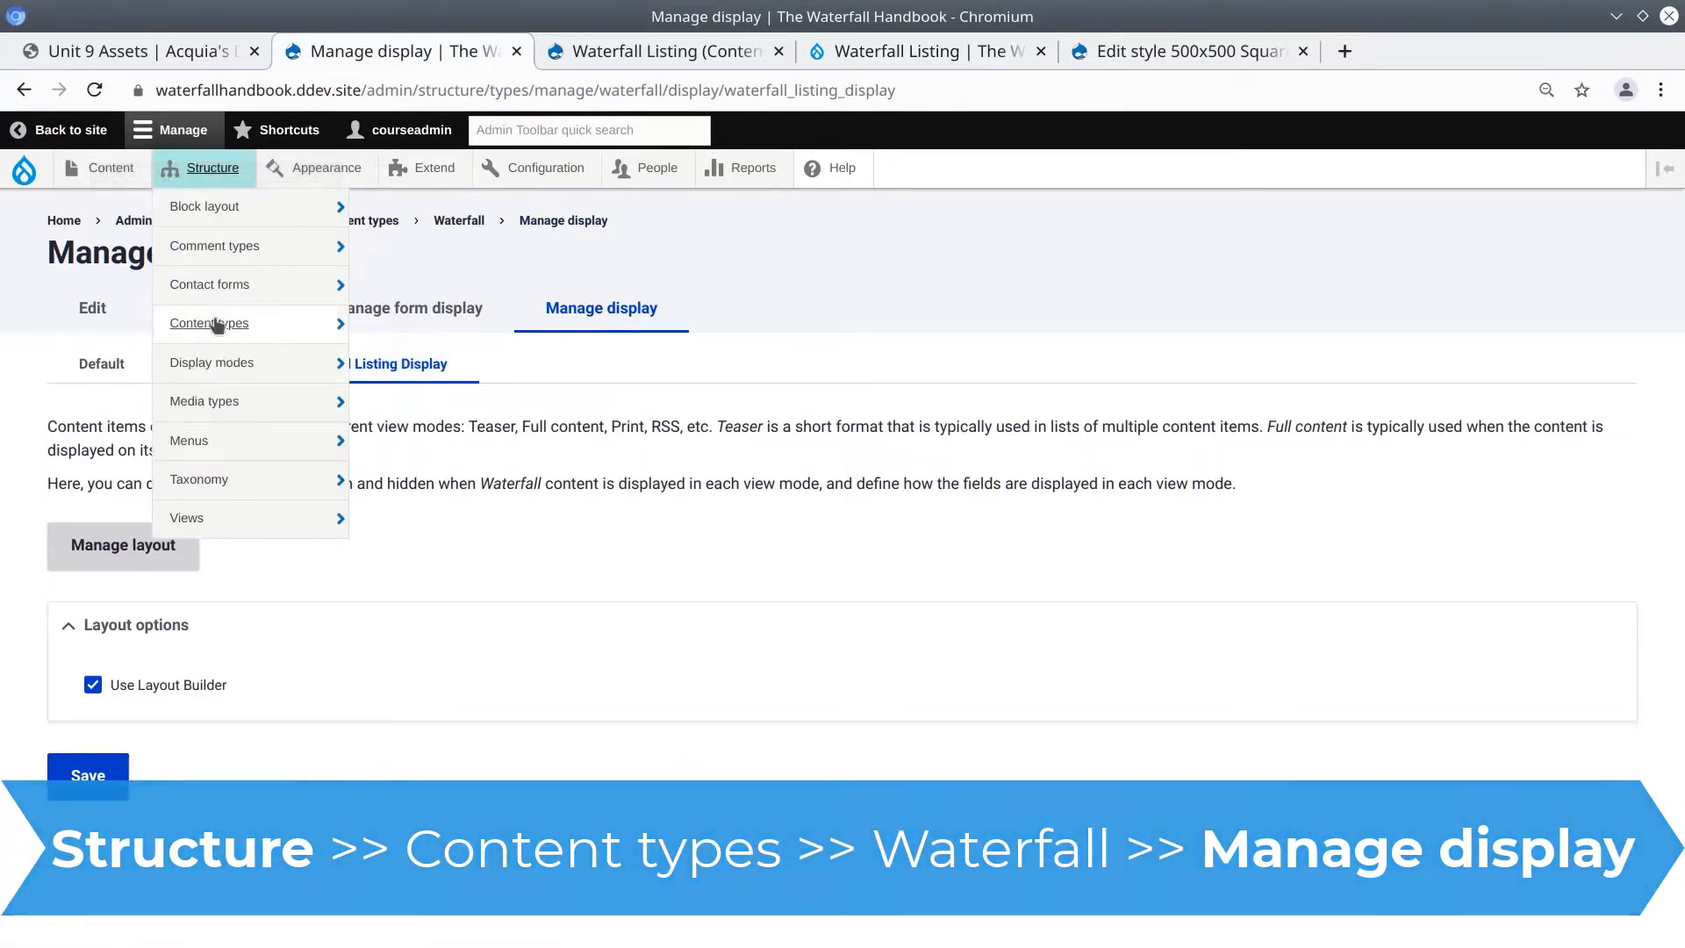
mouse_move(230, 323)
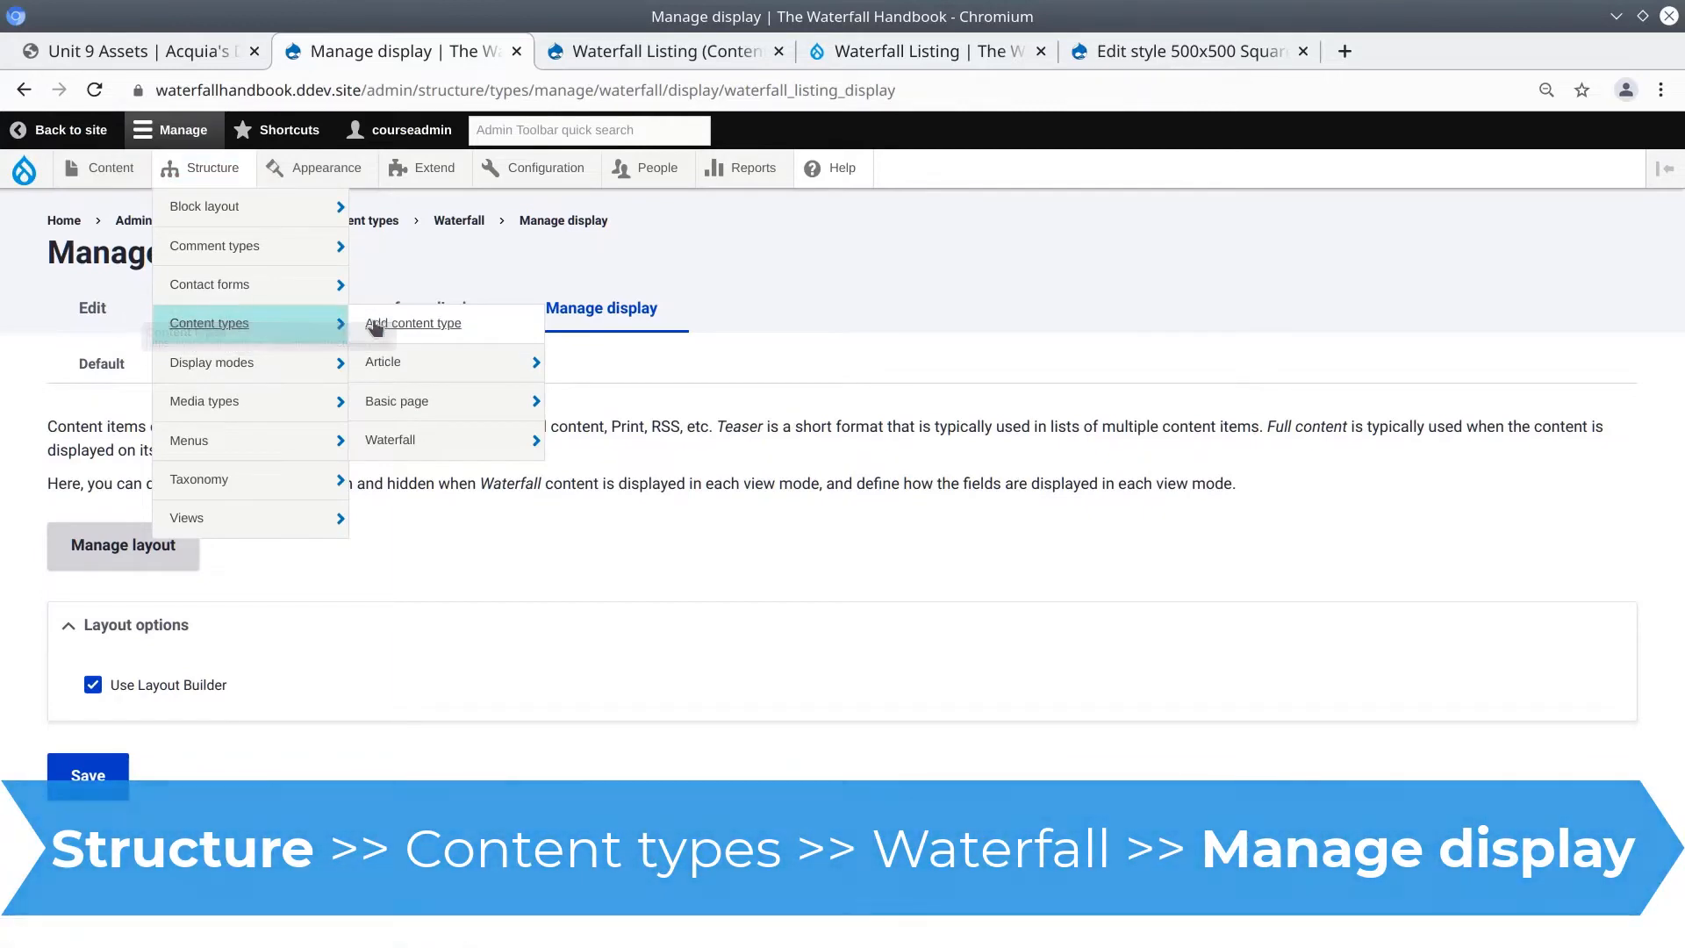
mouse_move(425, 440)
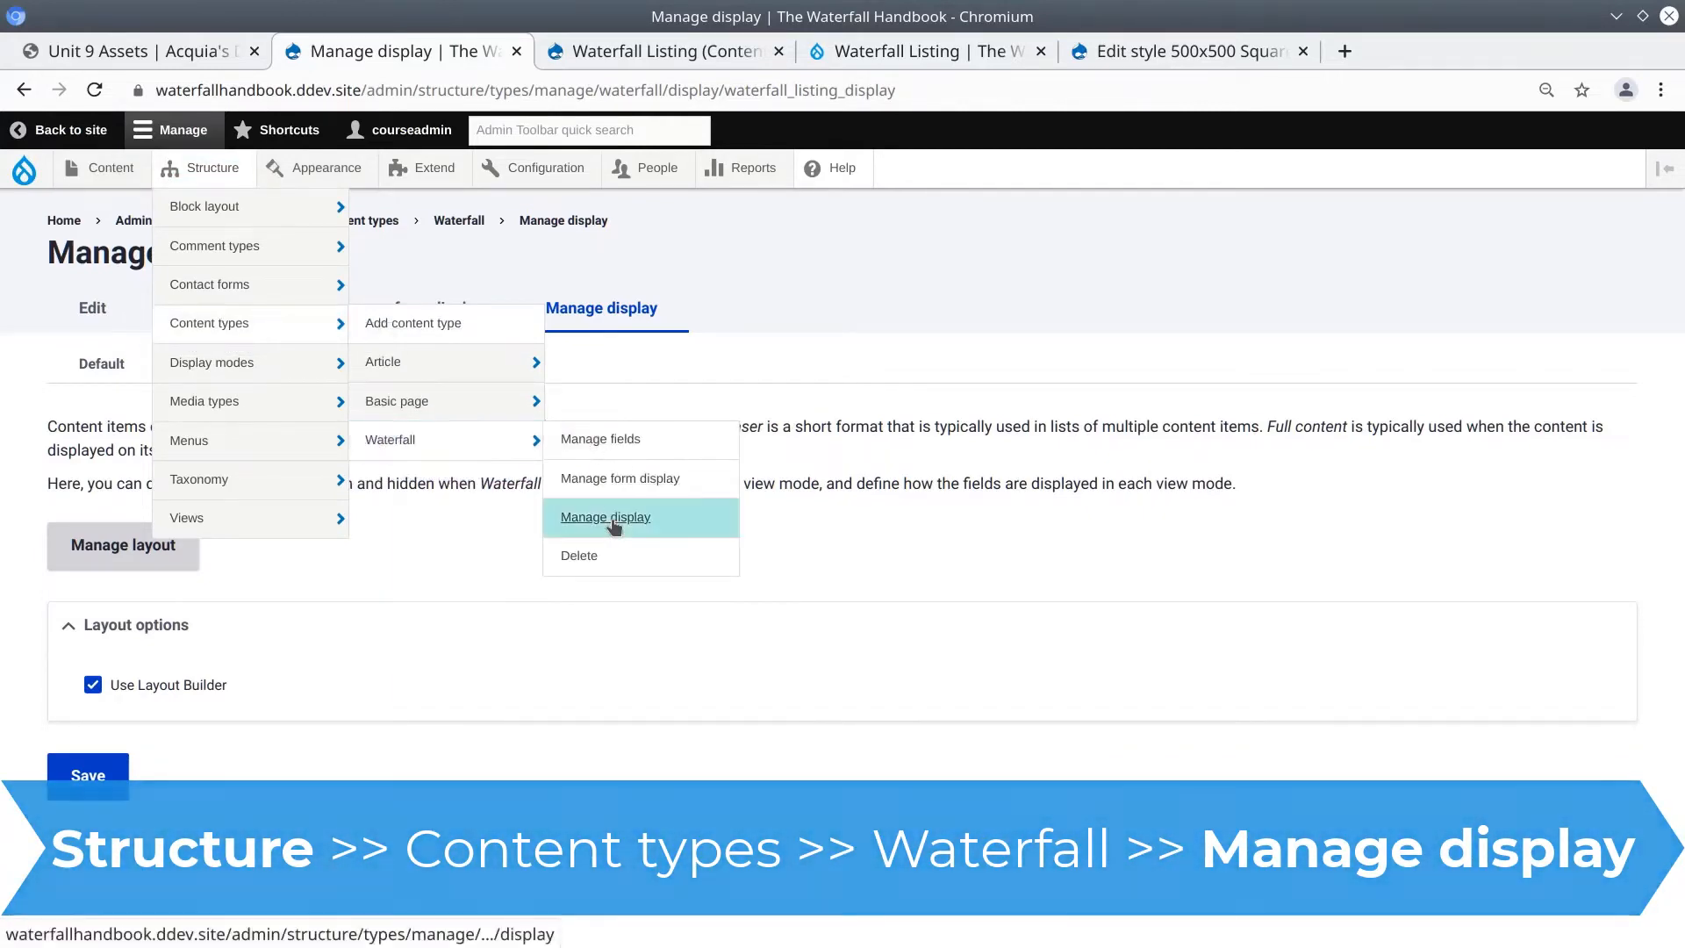
click(613, 519)
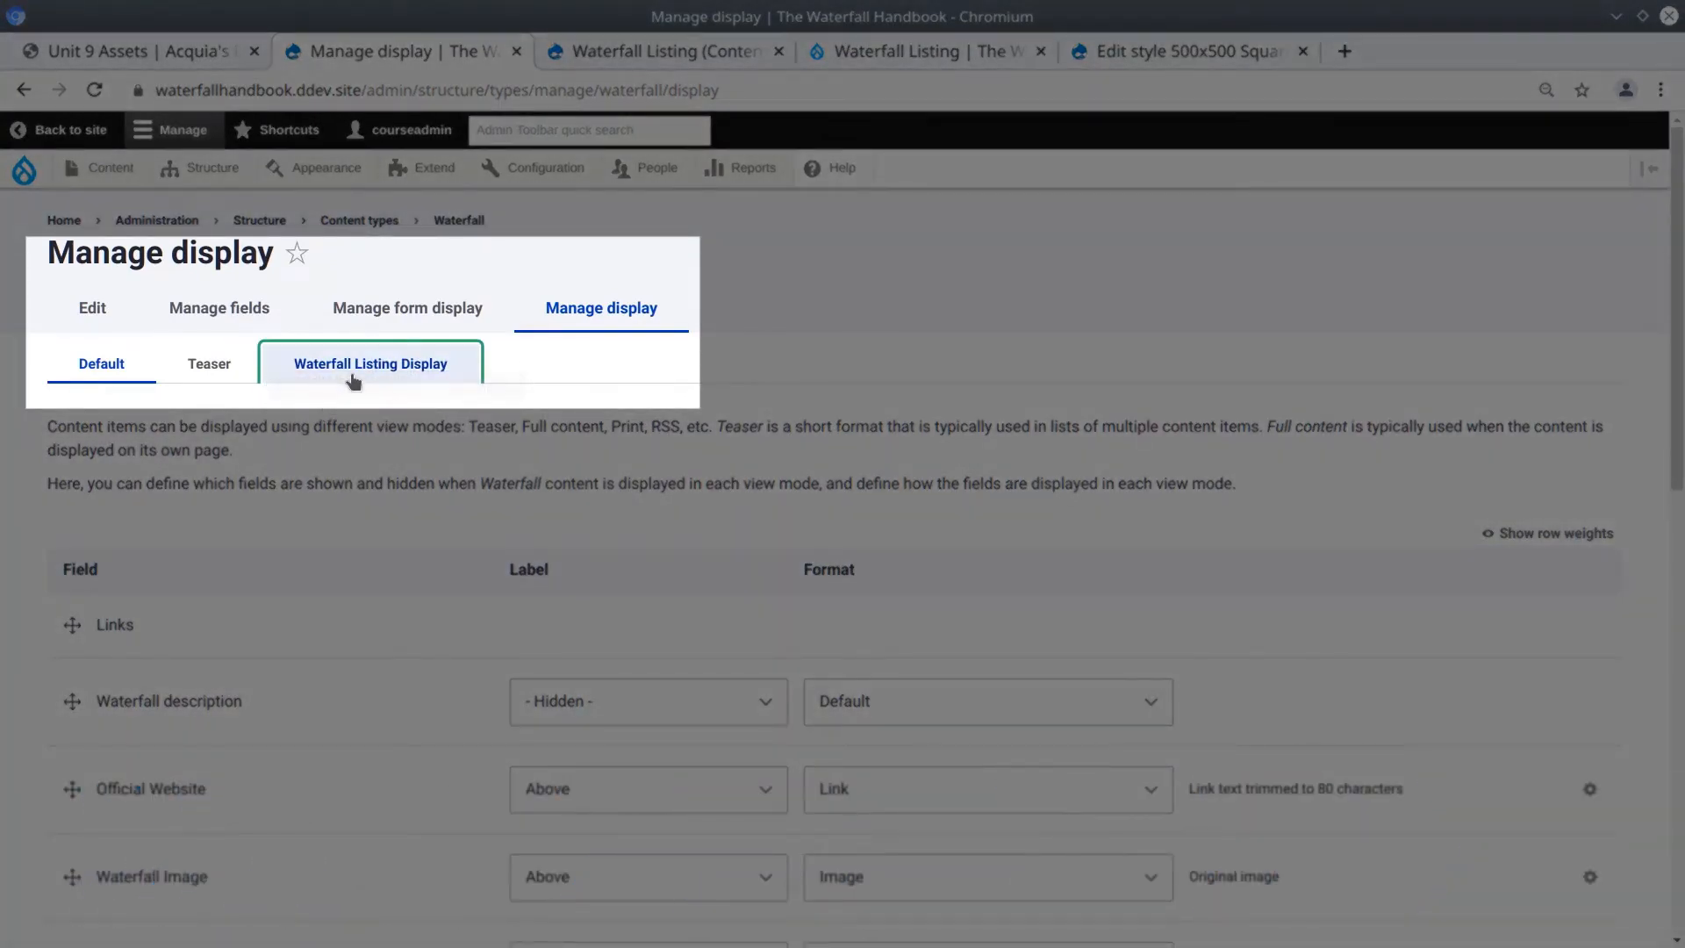
click(358, 373)
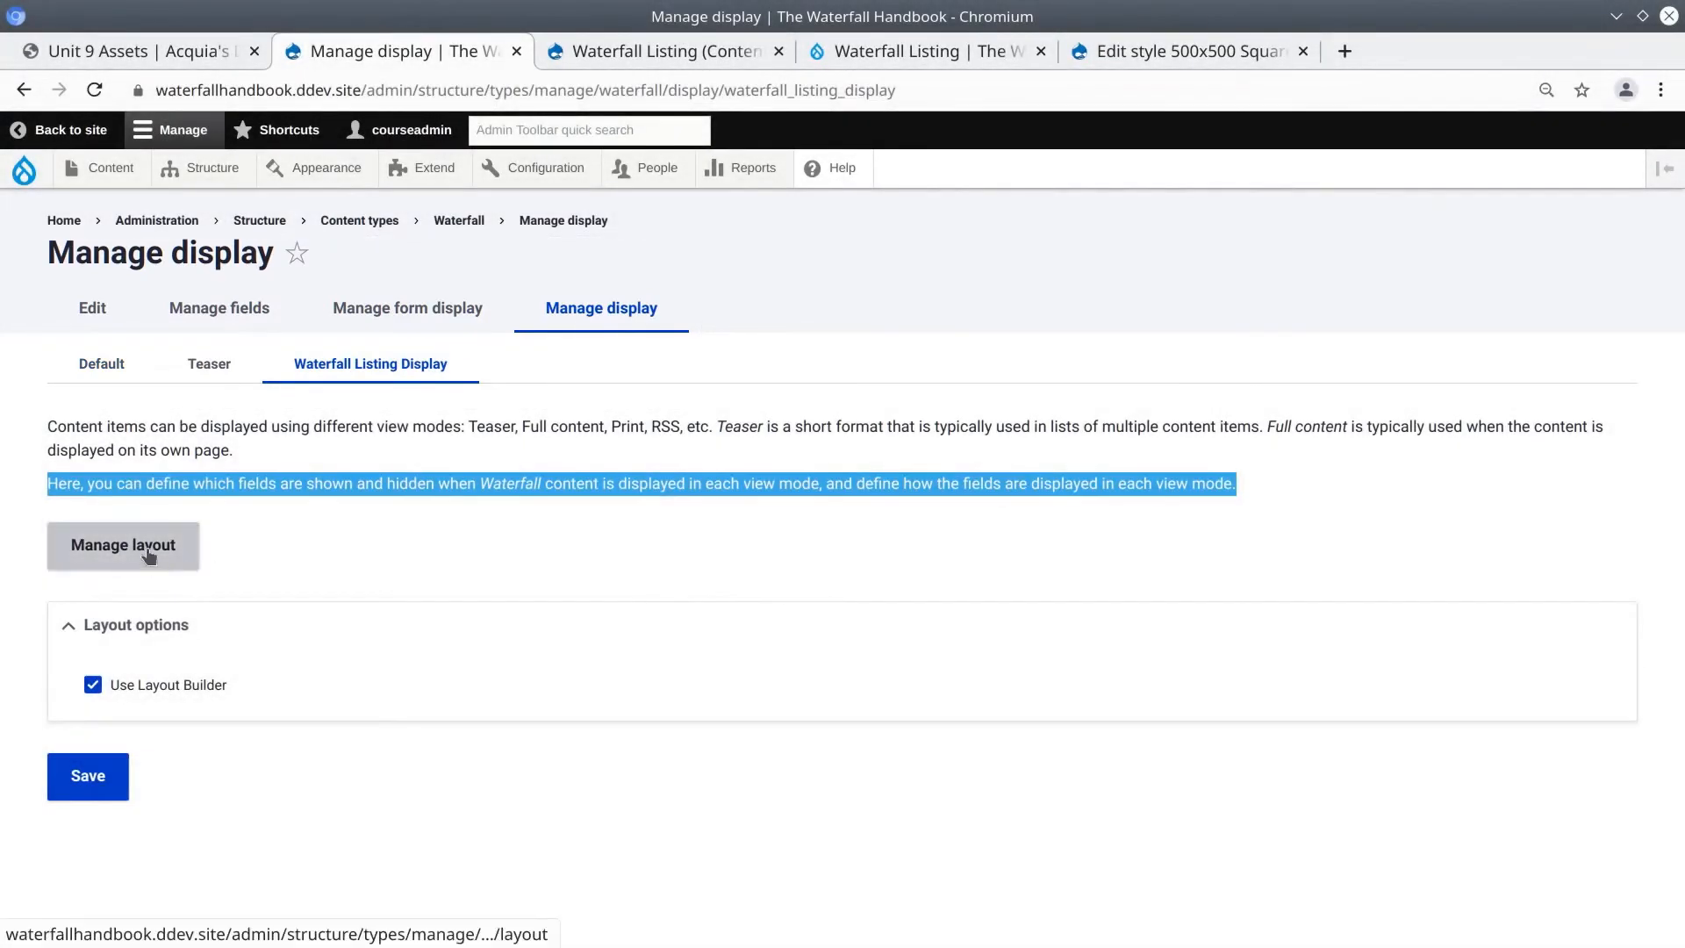
click(147, 550)
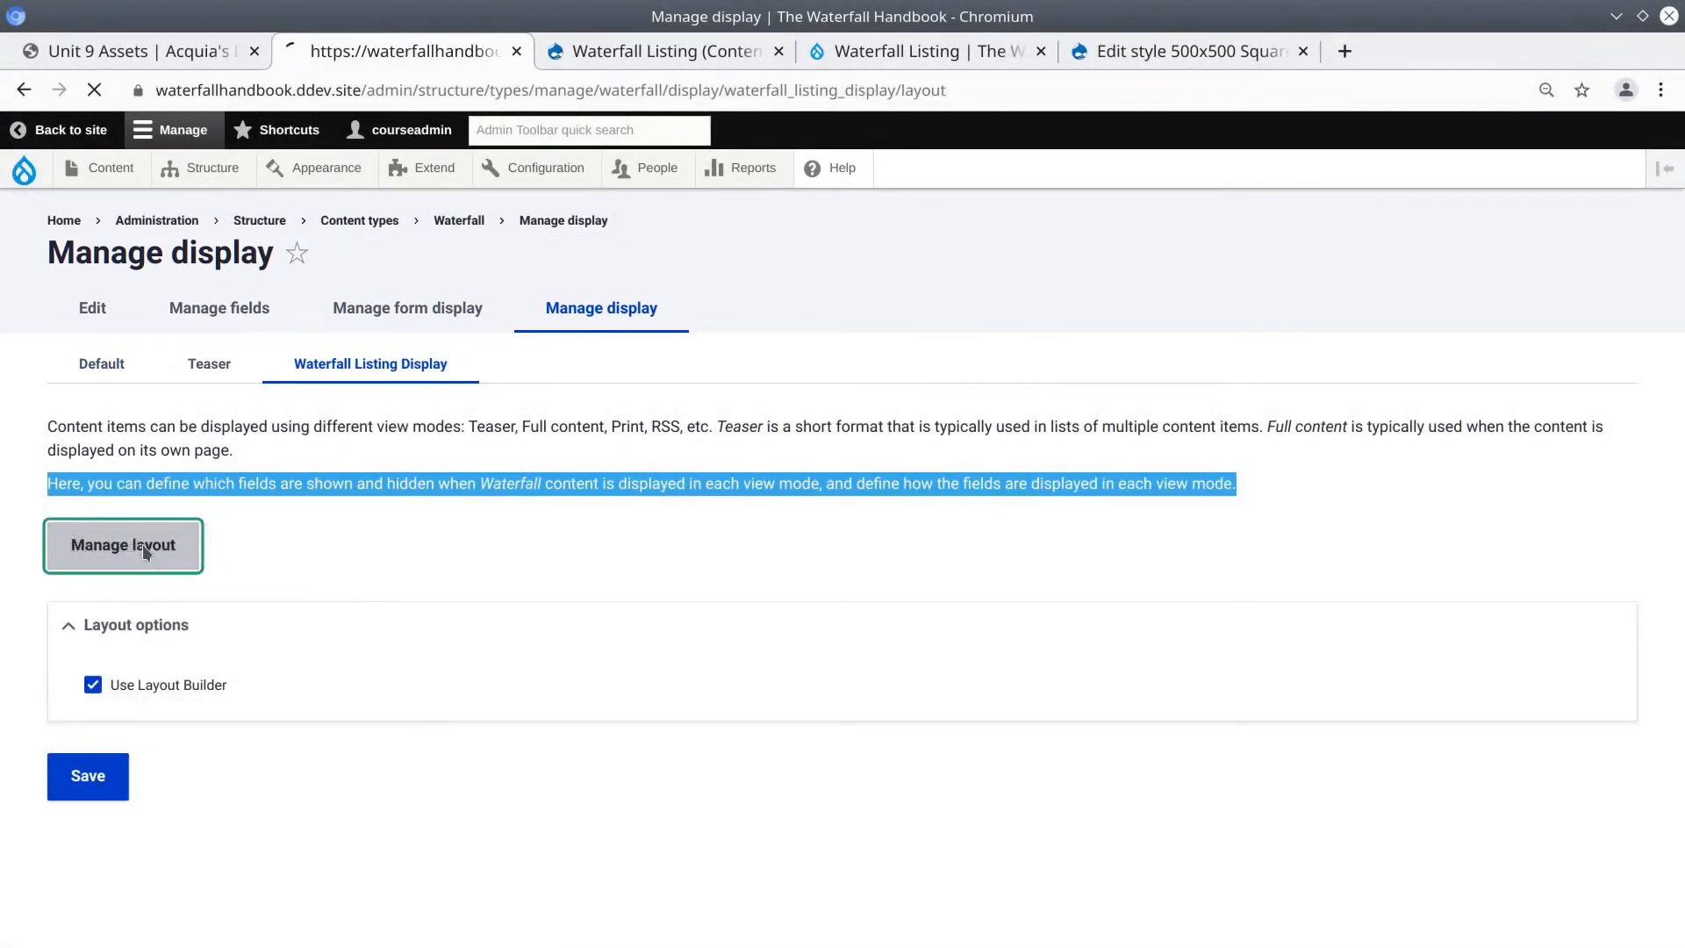
Turn on the content preview to examine the fields in the layout's sections, and turn it off again.
scroll(256, 609, down, 5)
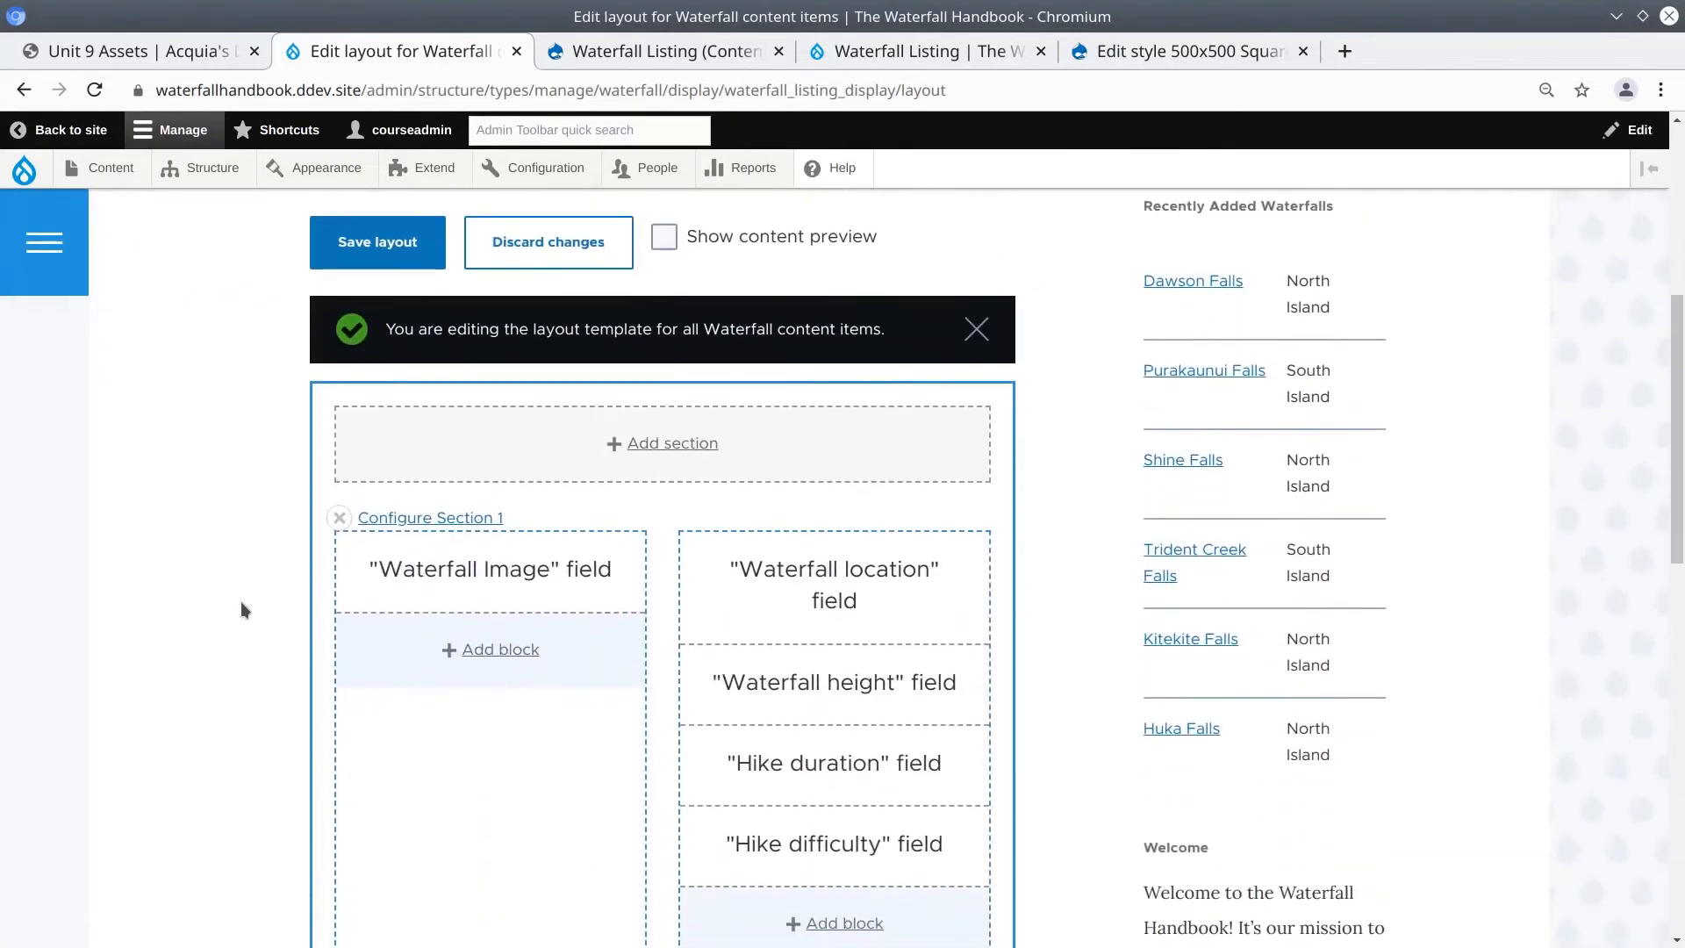
mouse_move(428, 580)
scroll(694, 266, up, 1)
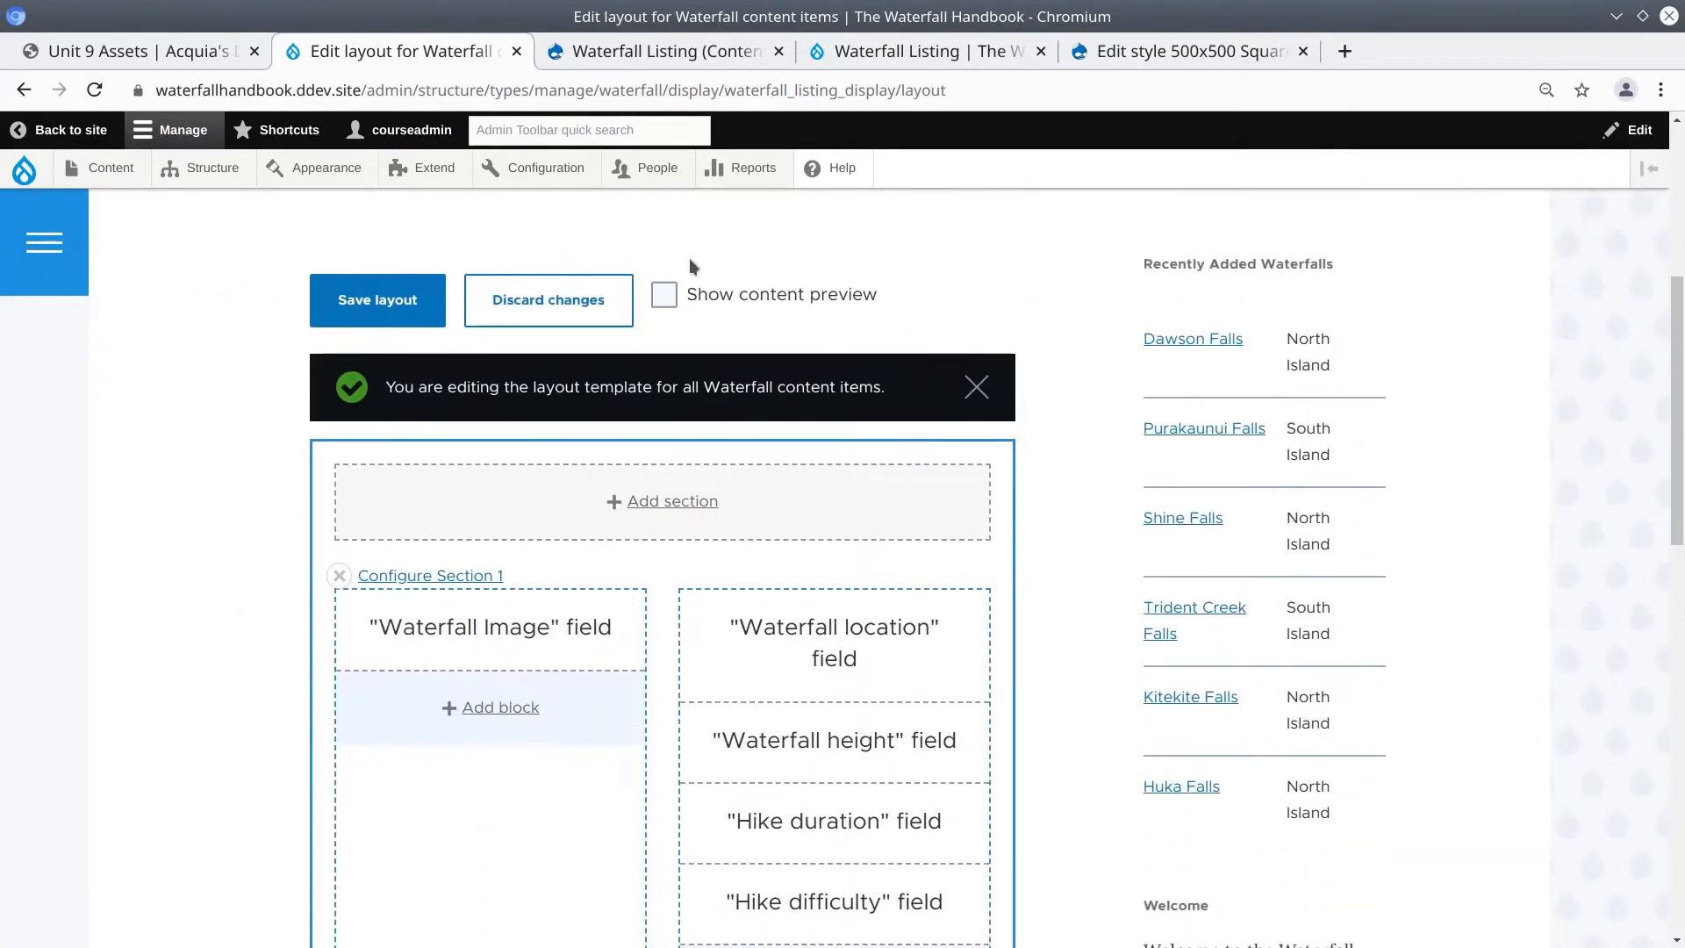
click(664, 303)
scroll(231, 600, down, 5)
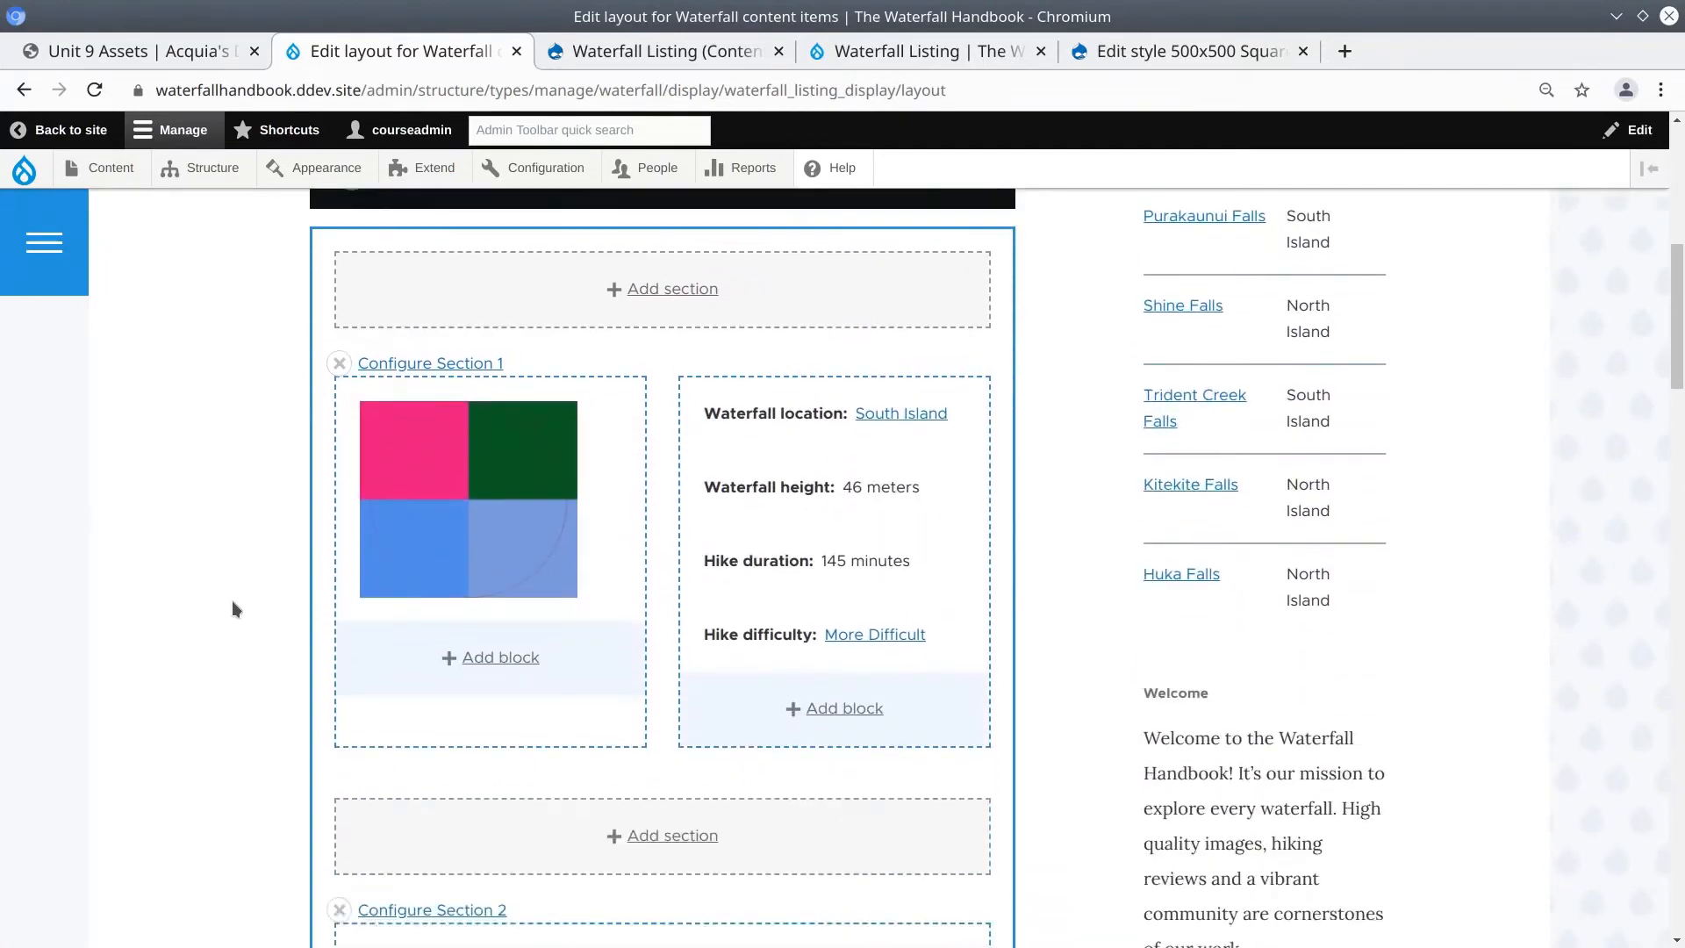
scroll(221, 571, down, 6)
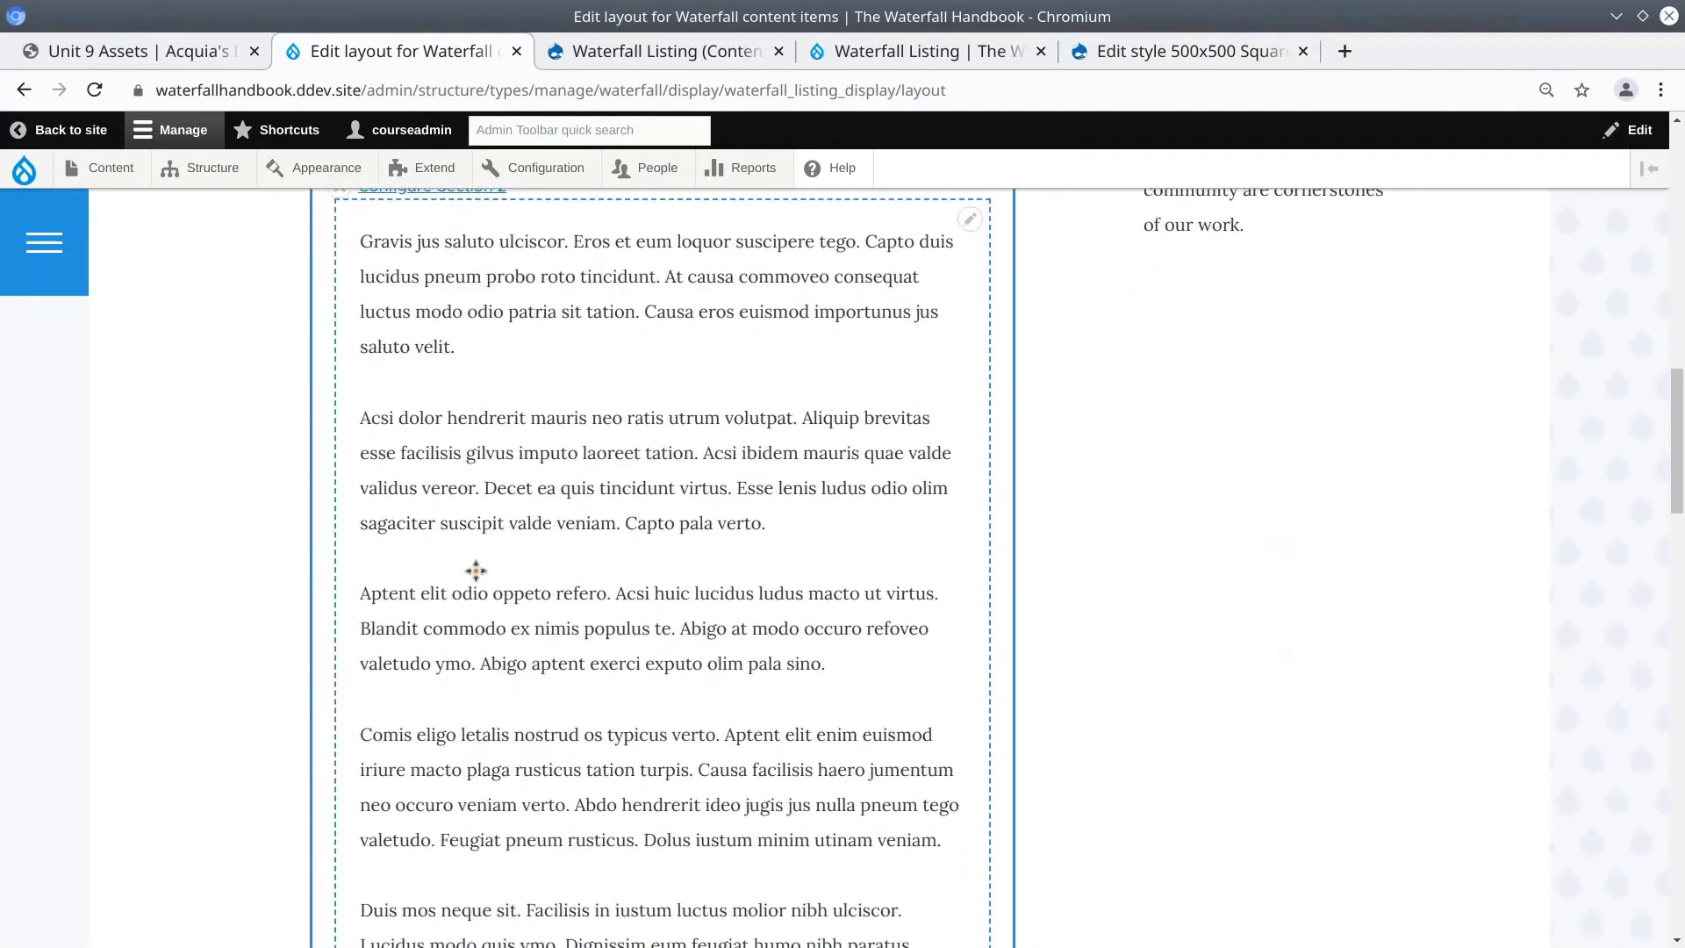
scroll(230, 583, up, 8)
scroll(235, 572, up, 5)
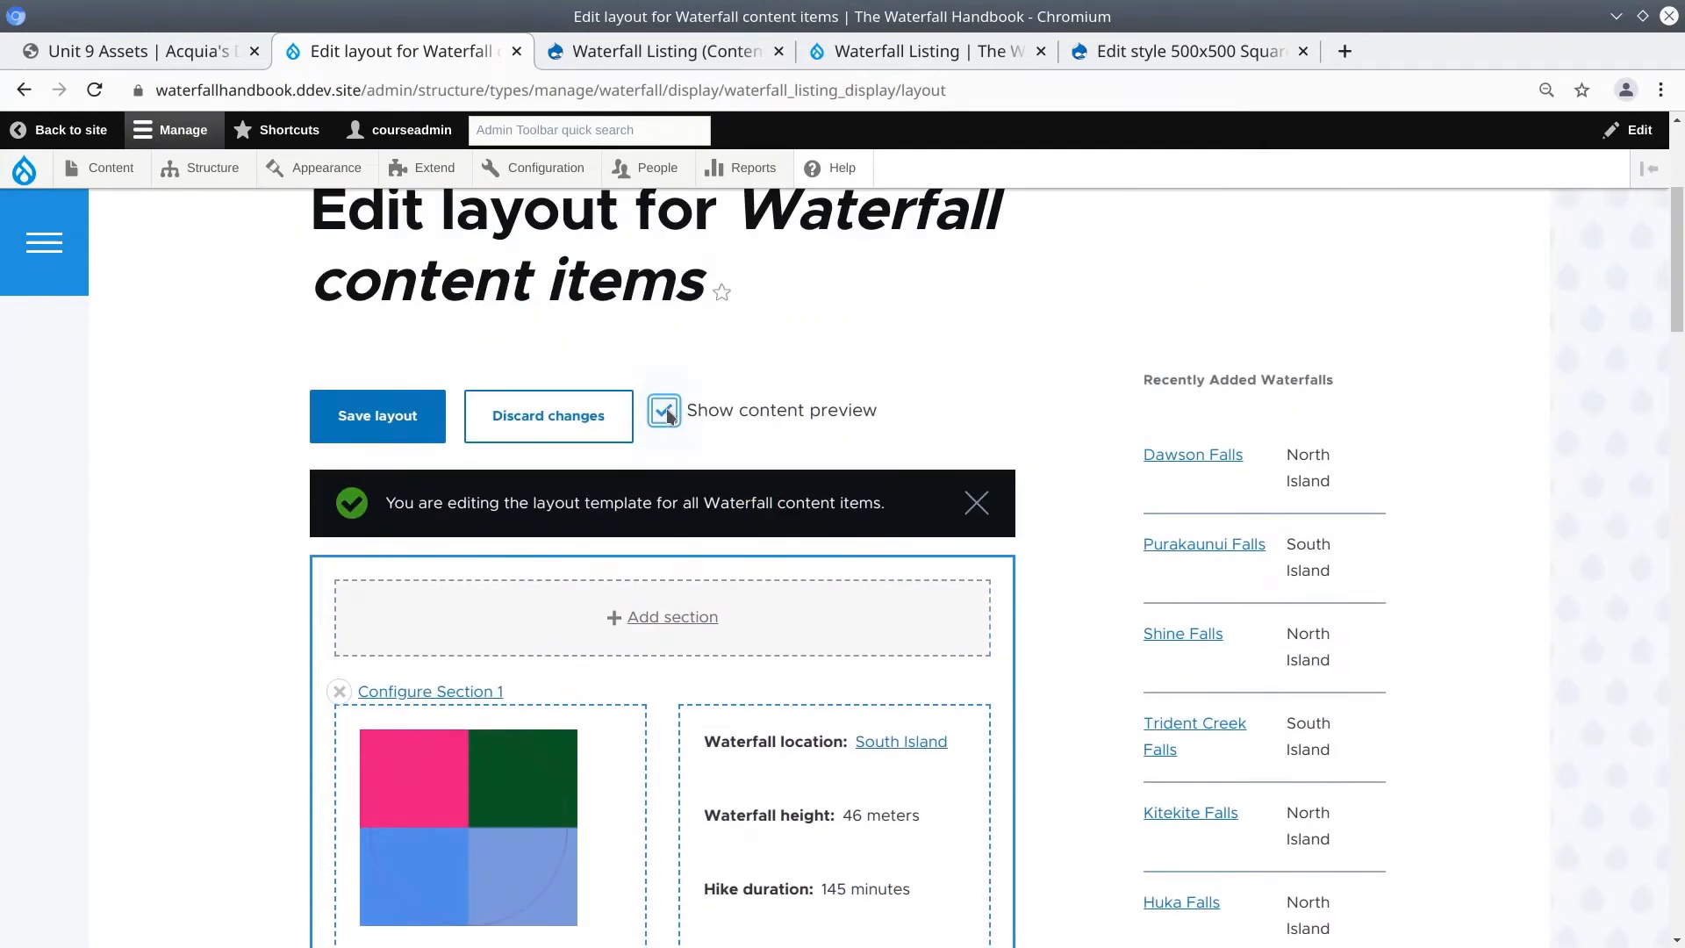
click(665, 411)
Set the Waterfall Image block's image style to 500x500 Square and save the layout.
scroll(222, 637, down, 3)
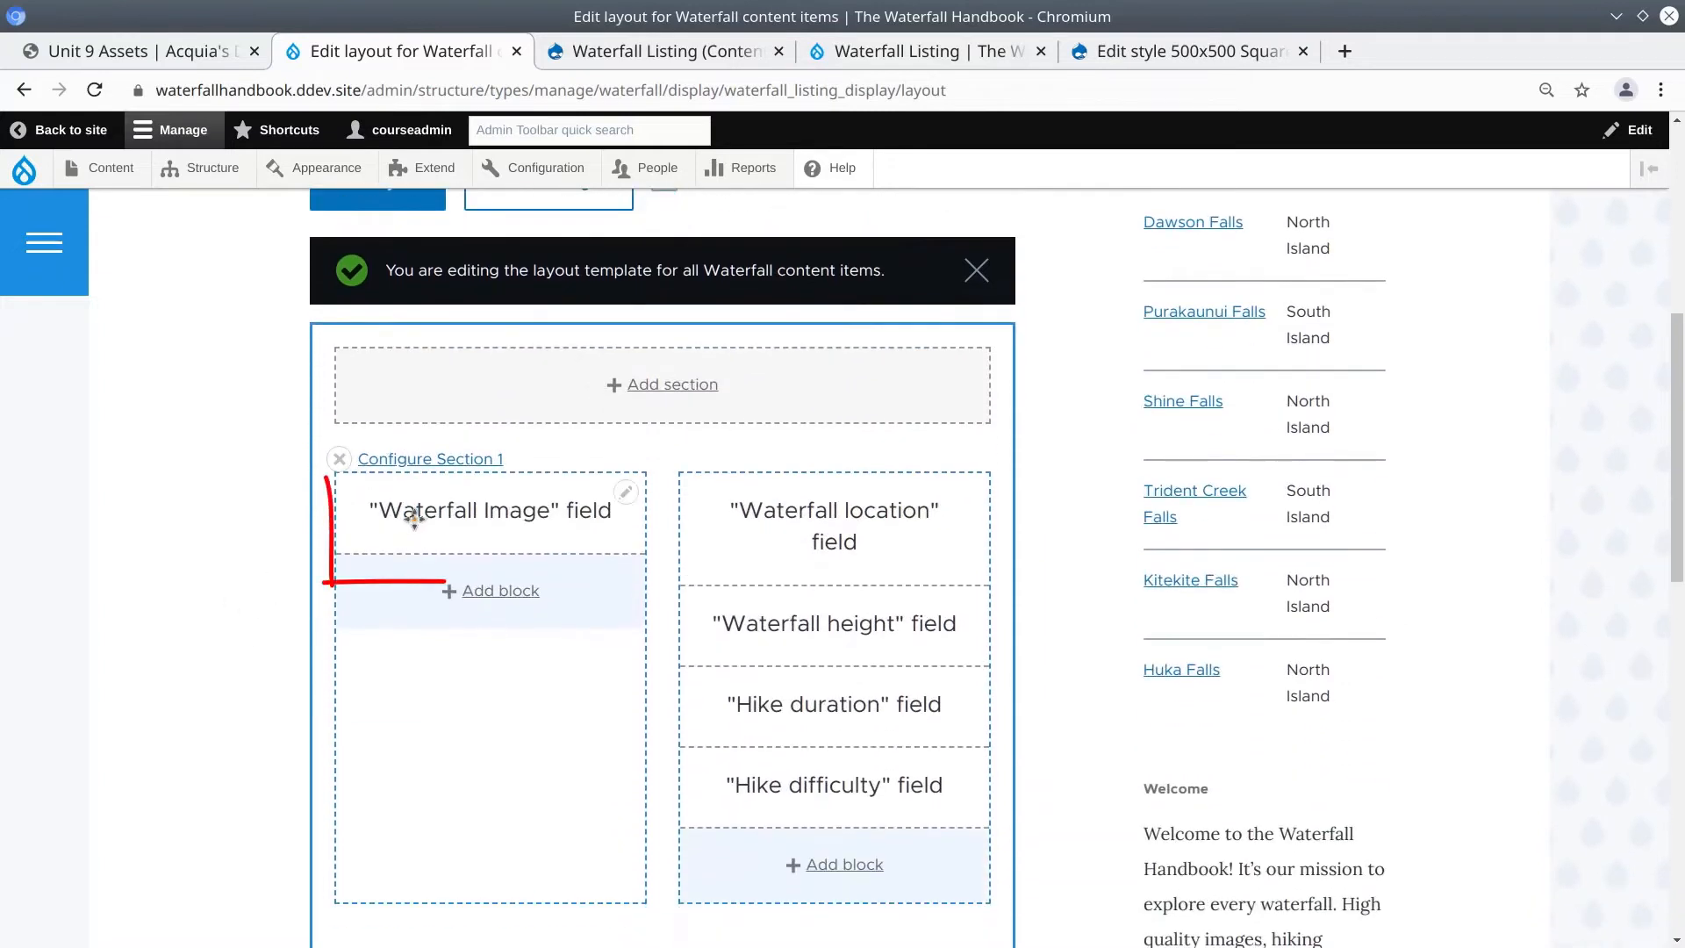
click(626, 498)
click(626, 498)
click(626, 499)
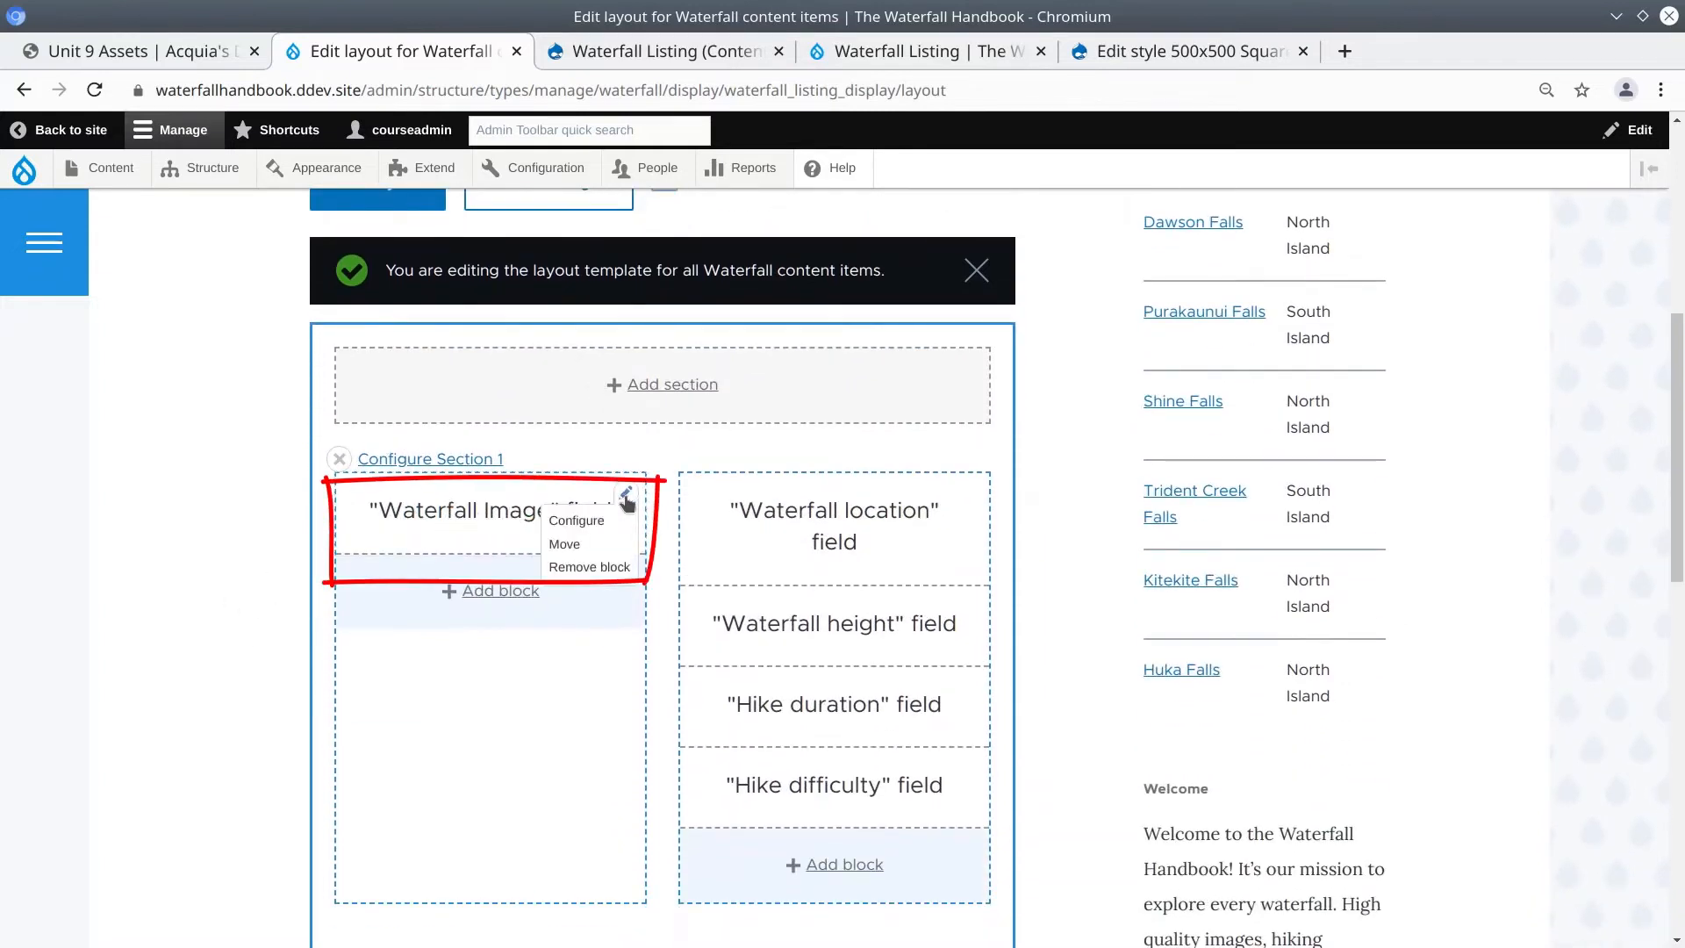
click(576, 521)
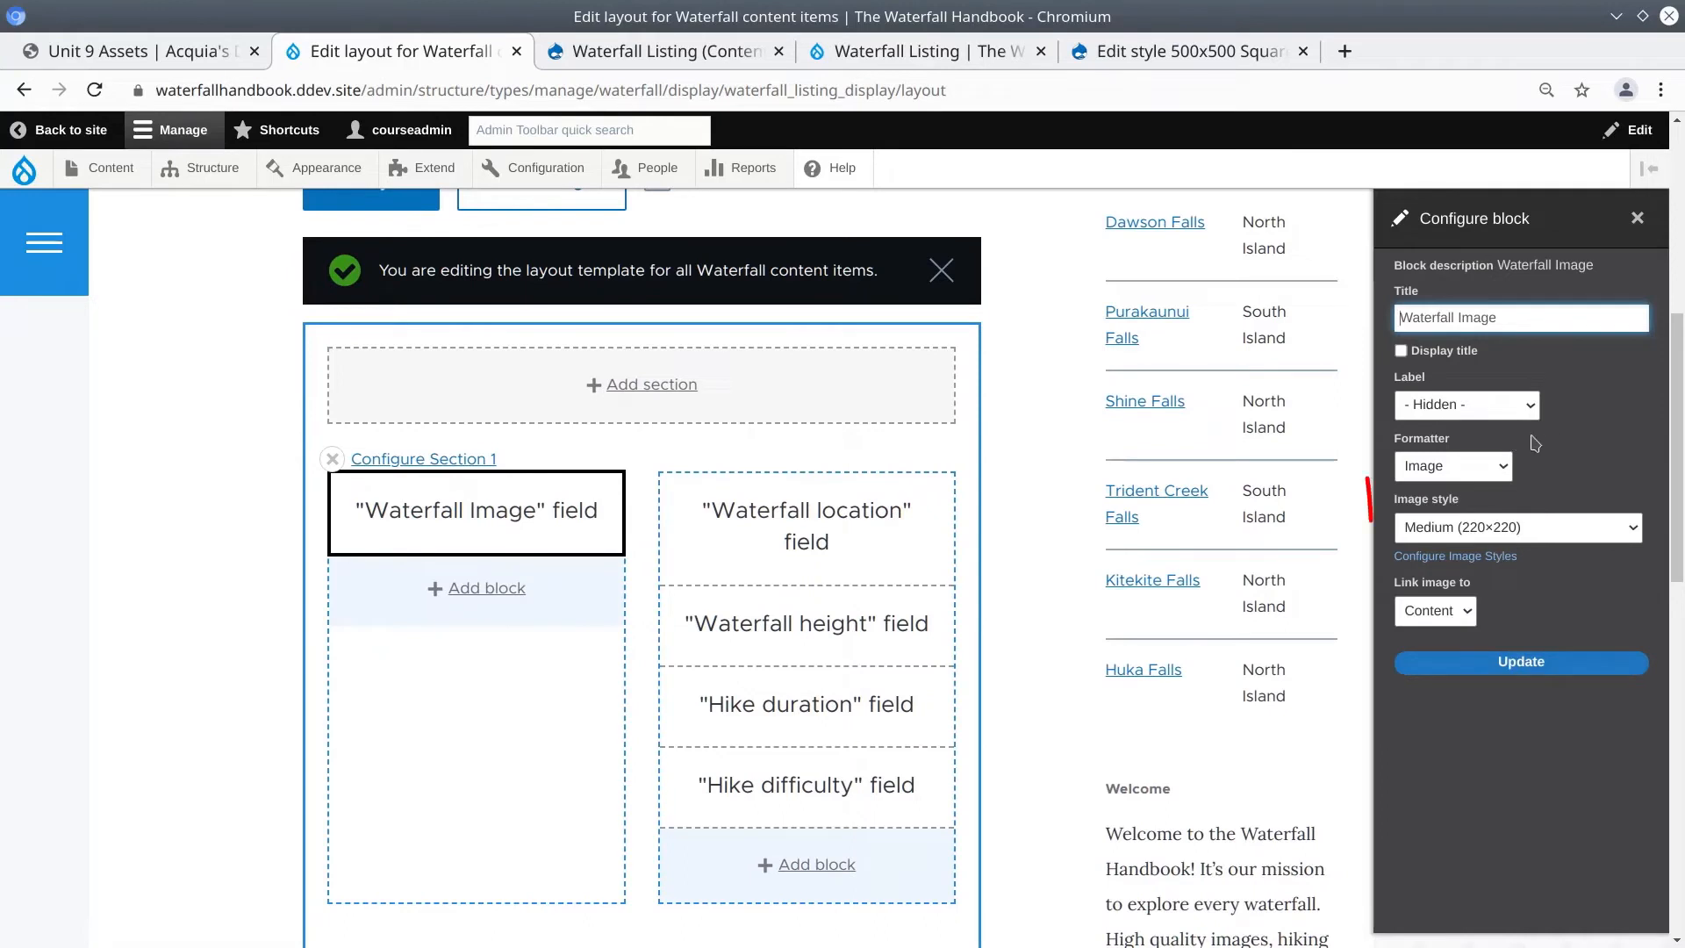
drag(1406, 502, 1451, 501)
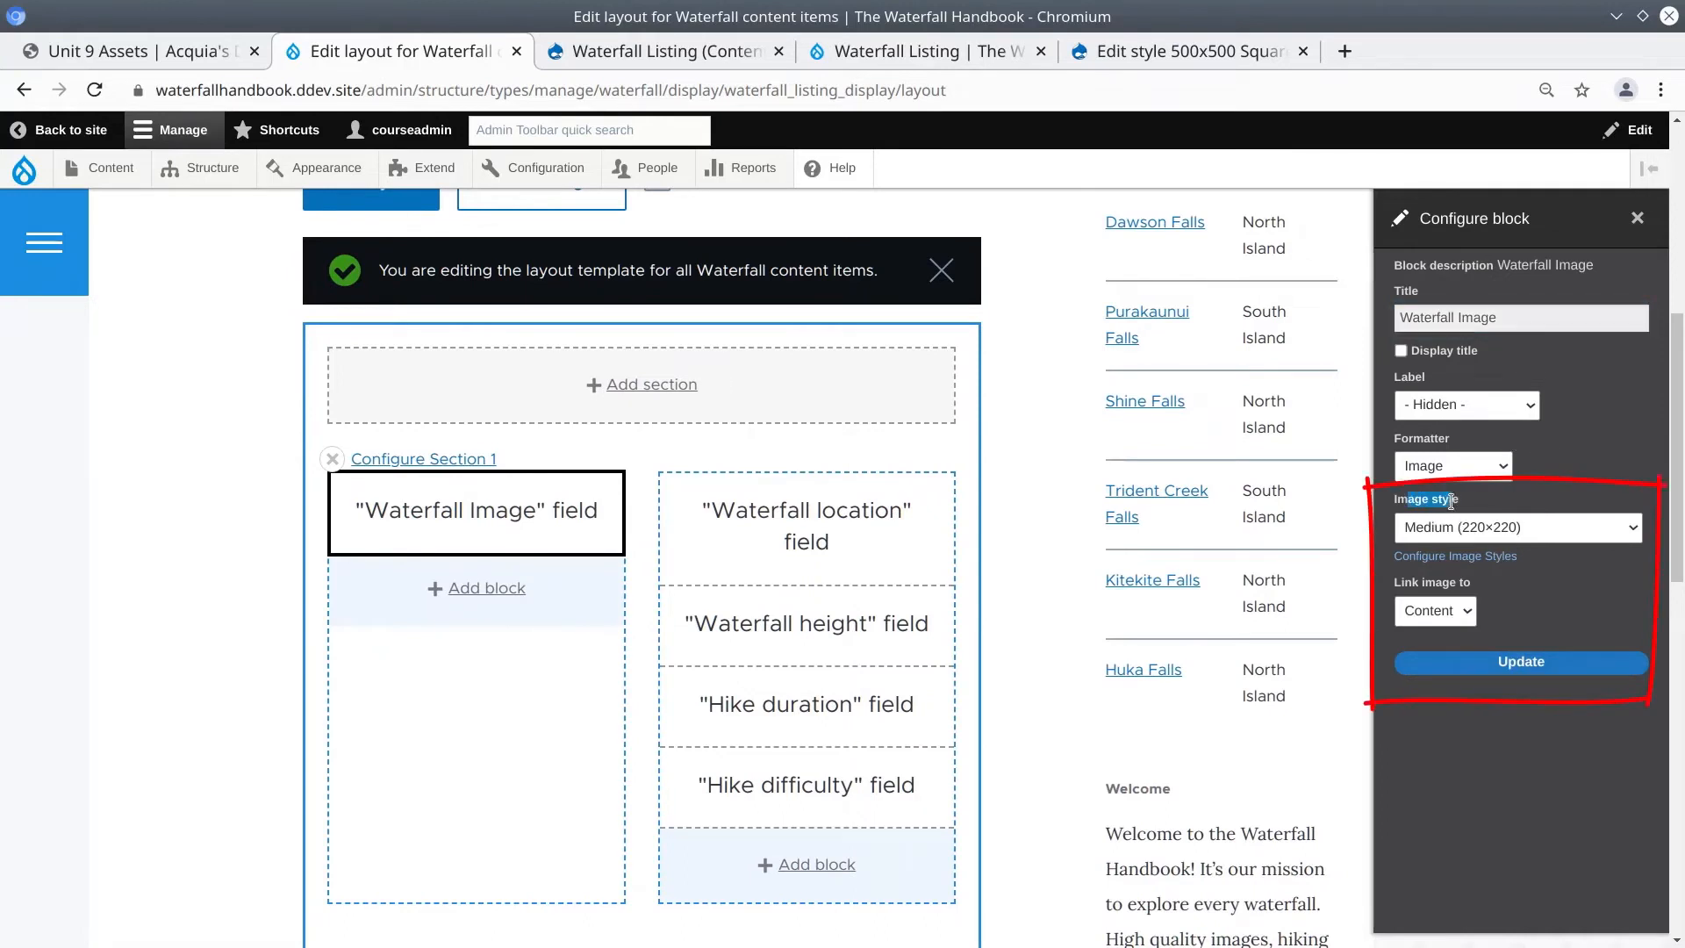
click(1562, 531)
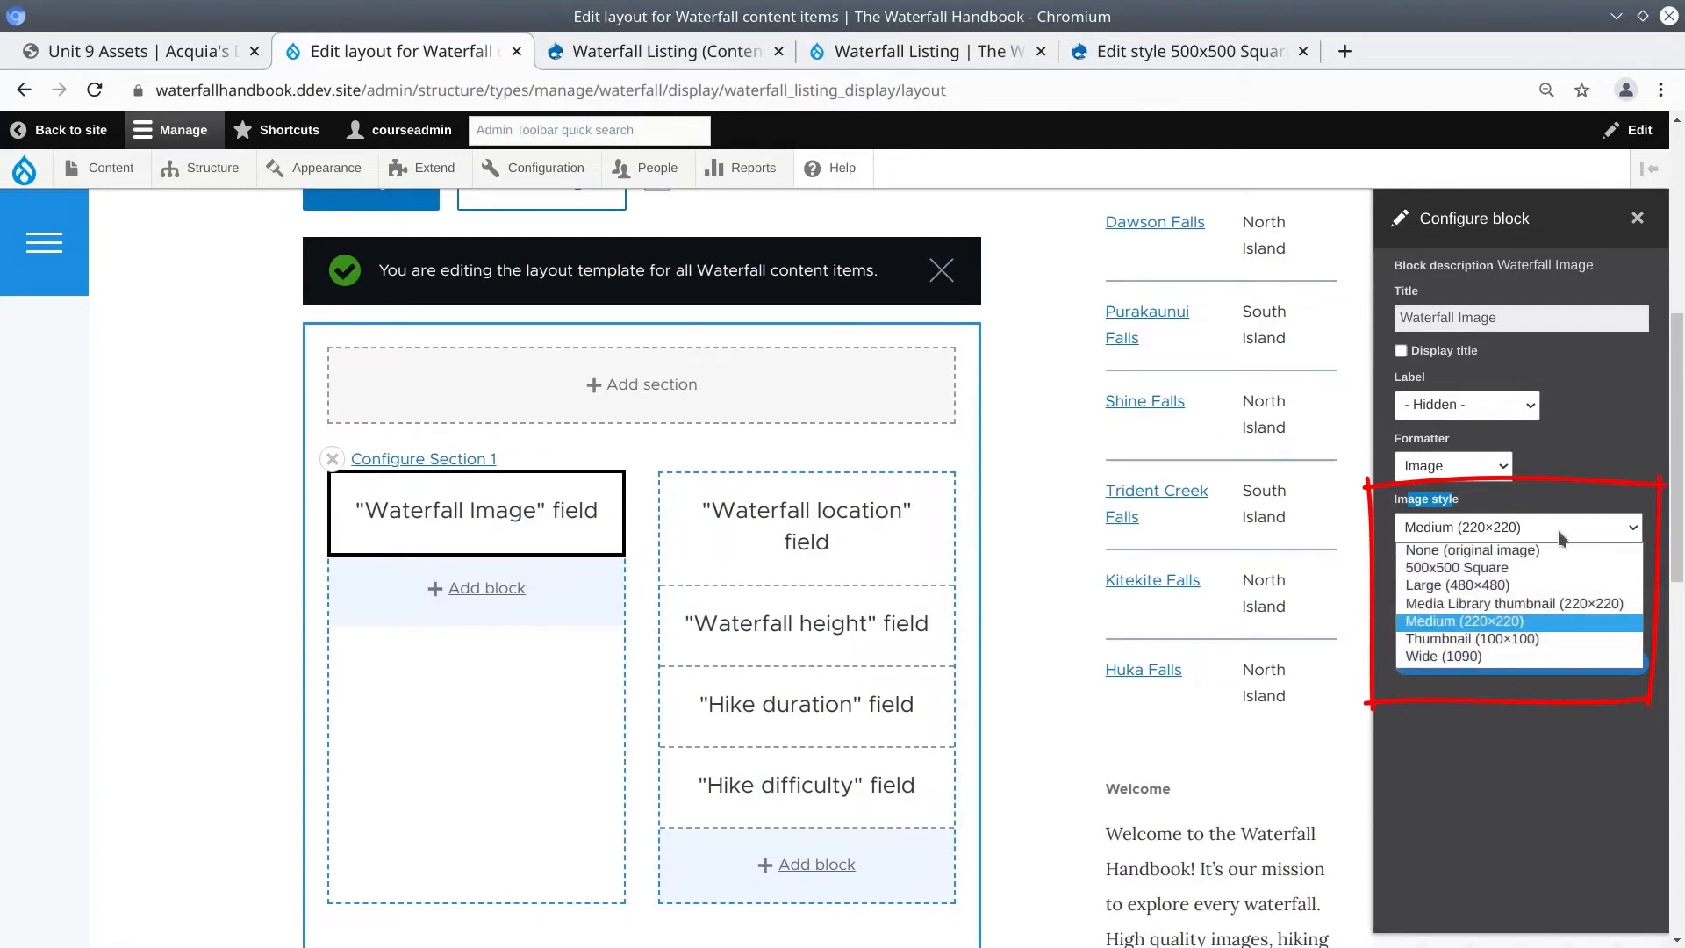
click(1490, 568)
click(1511, 664)
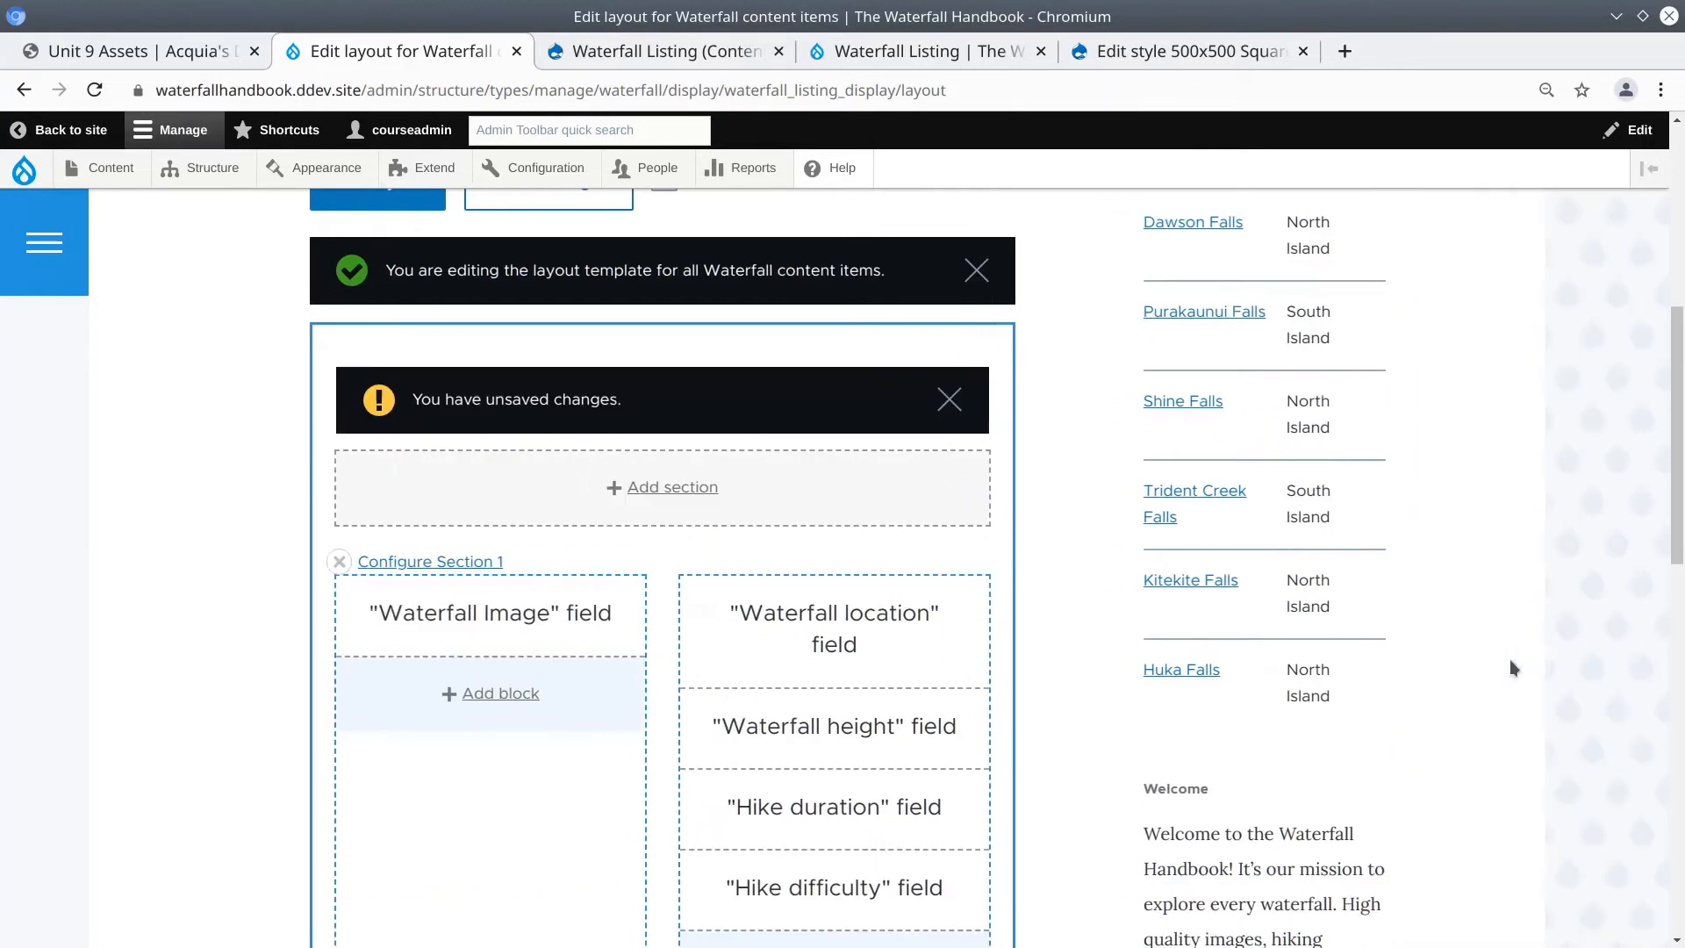
scroll(258, 503, up, 2)
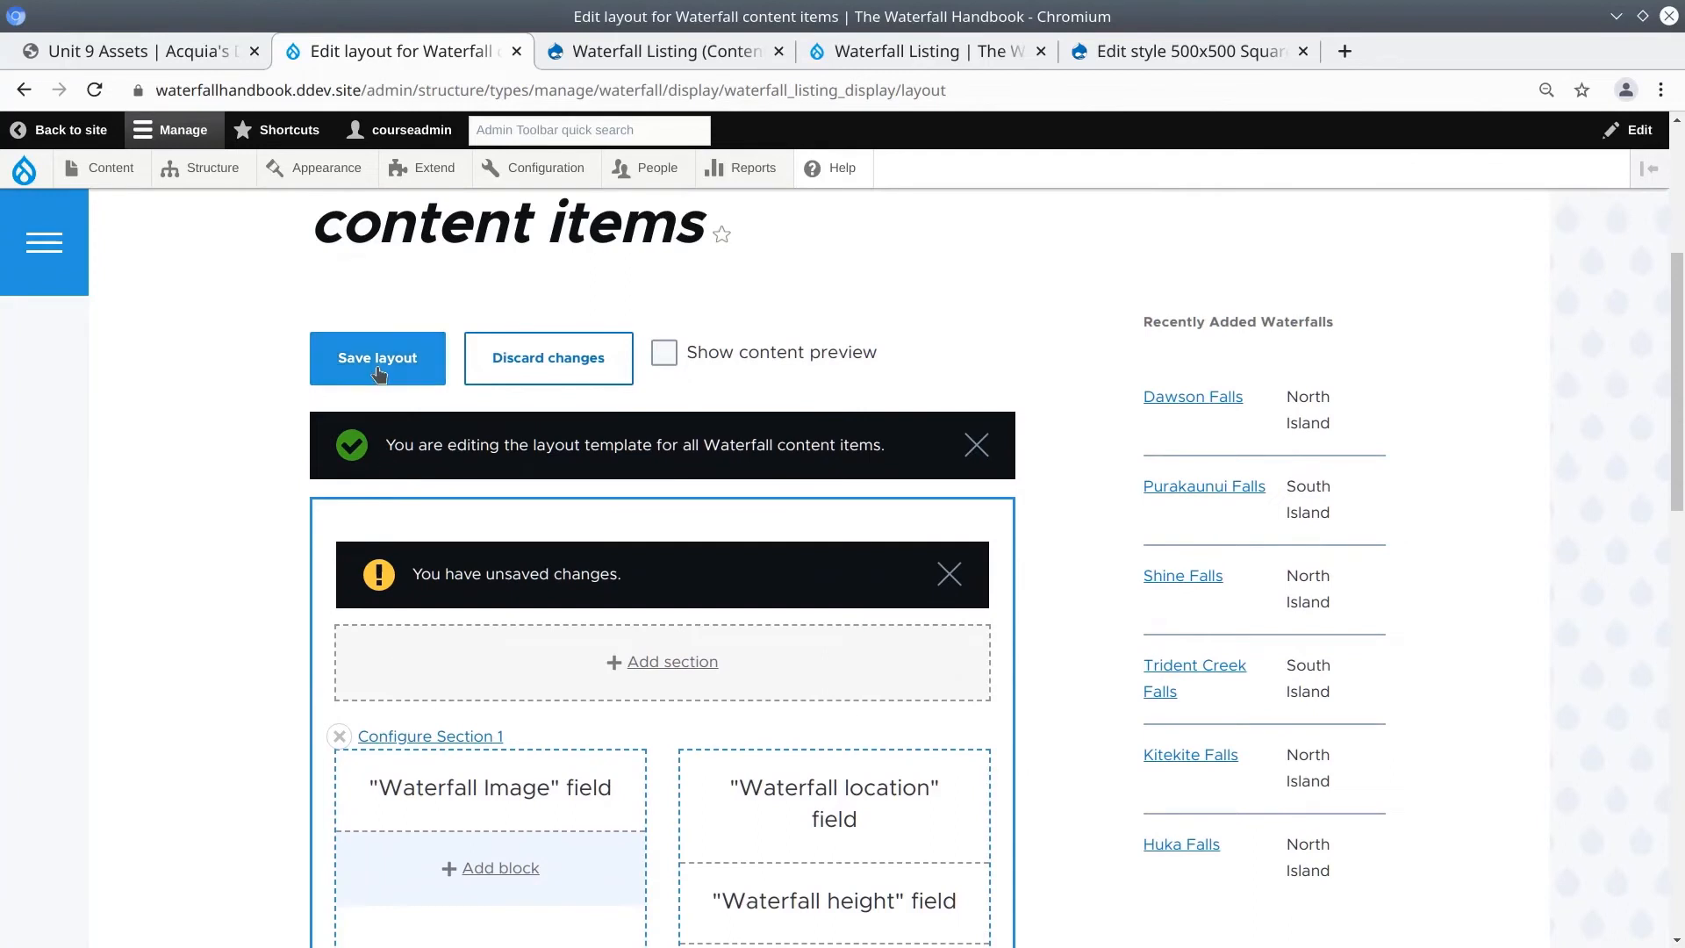
click(378, 373)
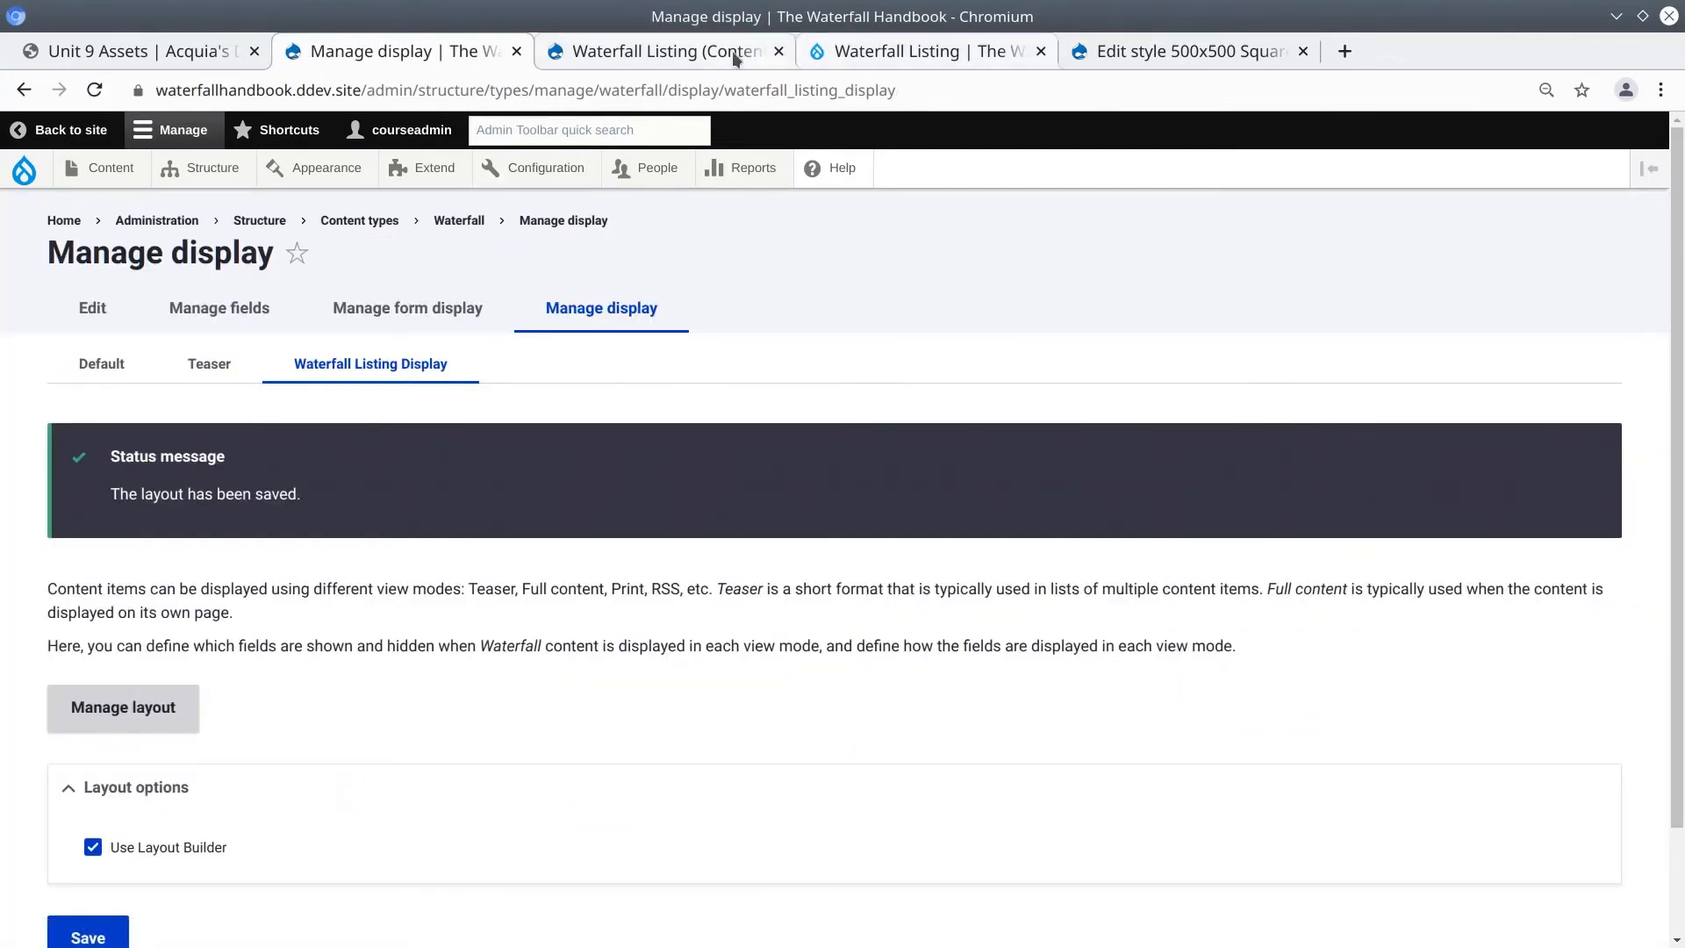
Reload the Waterfall Listing page via the Home page and examine the entries' images from Dawson Falls down to Trident Creek Falls.
click(864, 51)
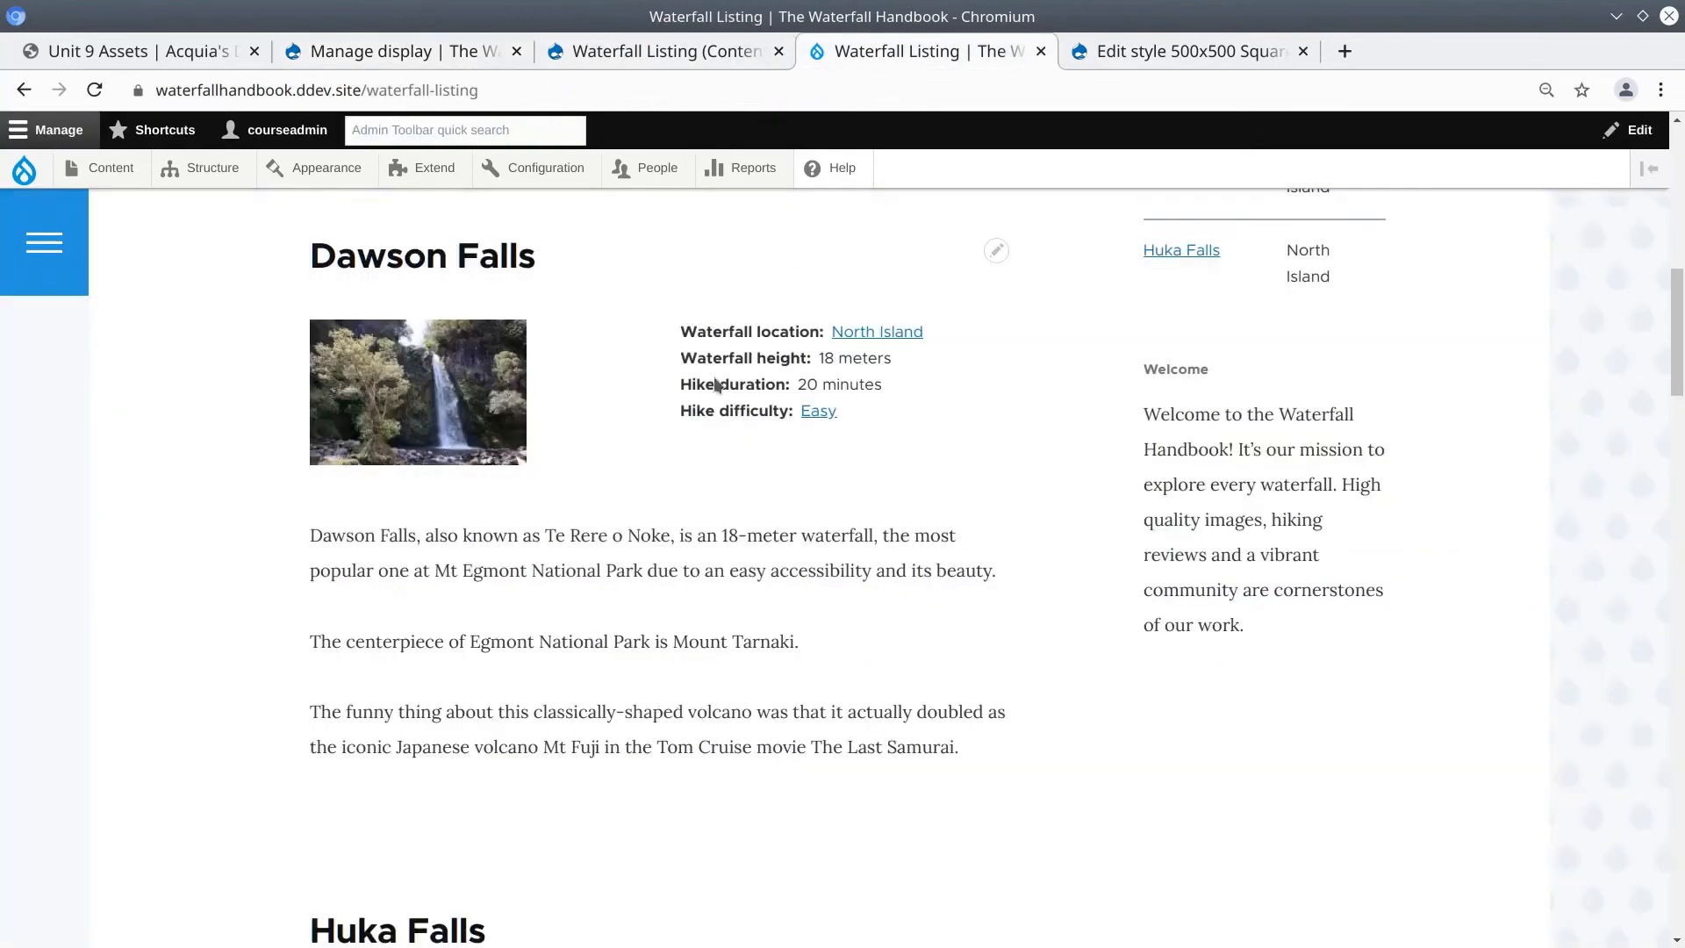
scroll(832, 351, up, 10)
scroll(835, 360, up, 3)
click(798, 324)
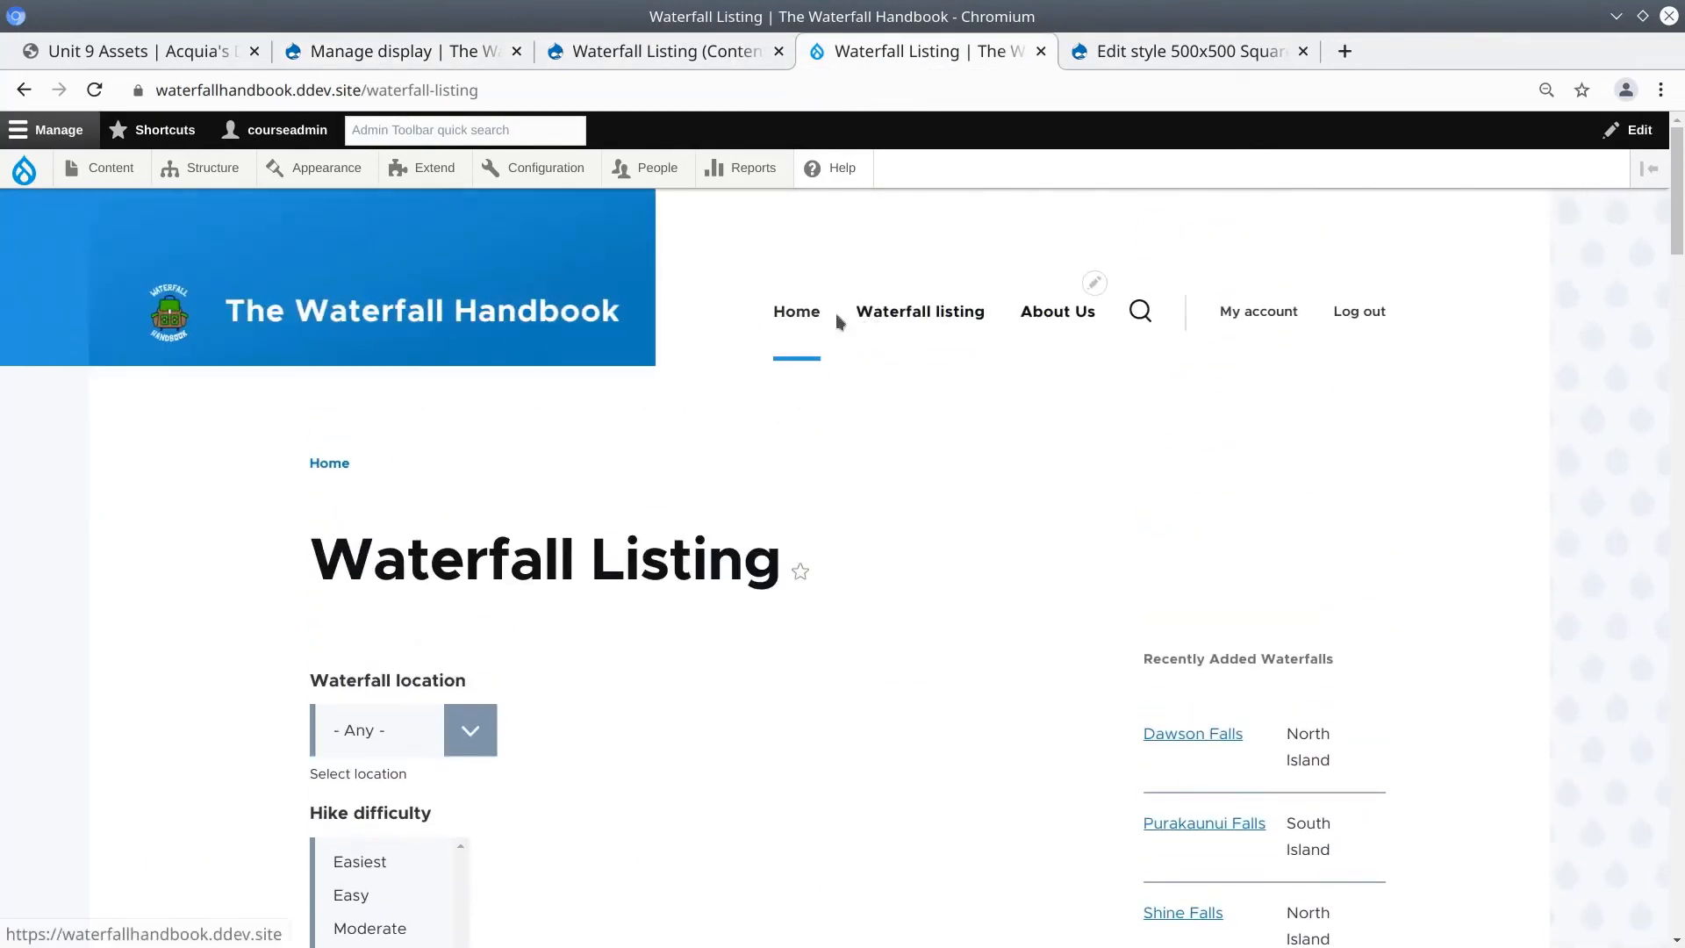
click(976, 339)
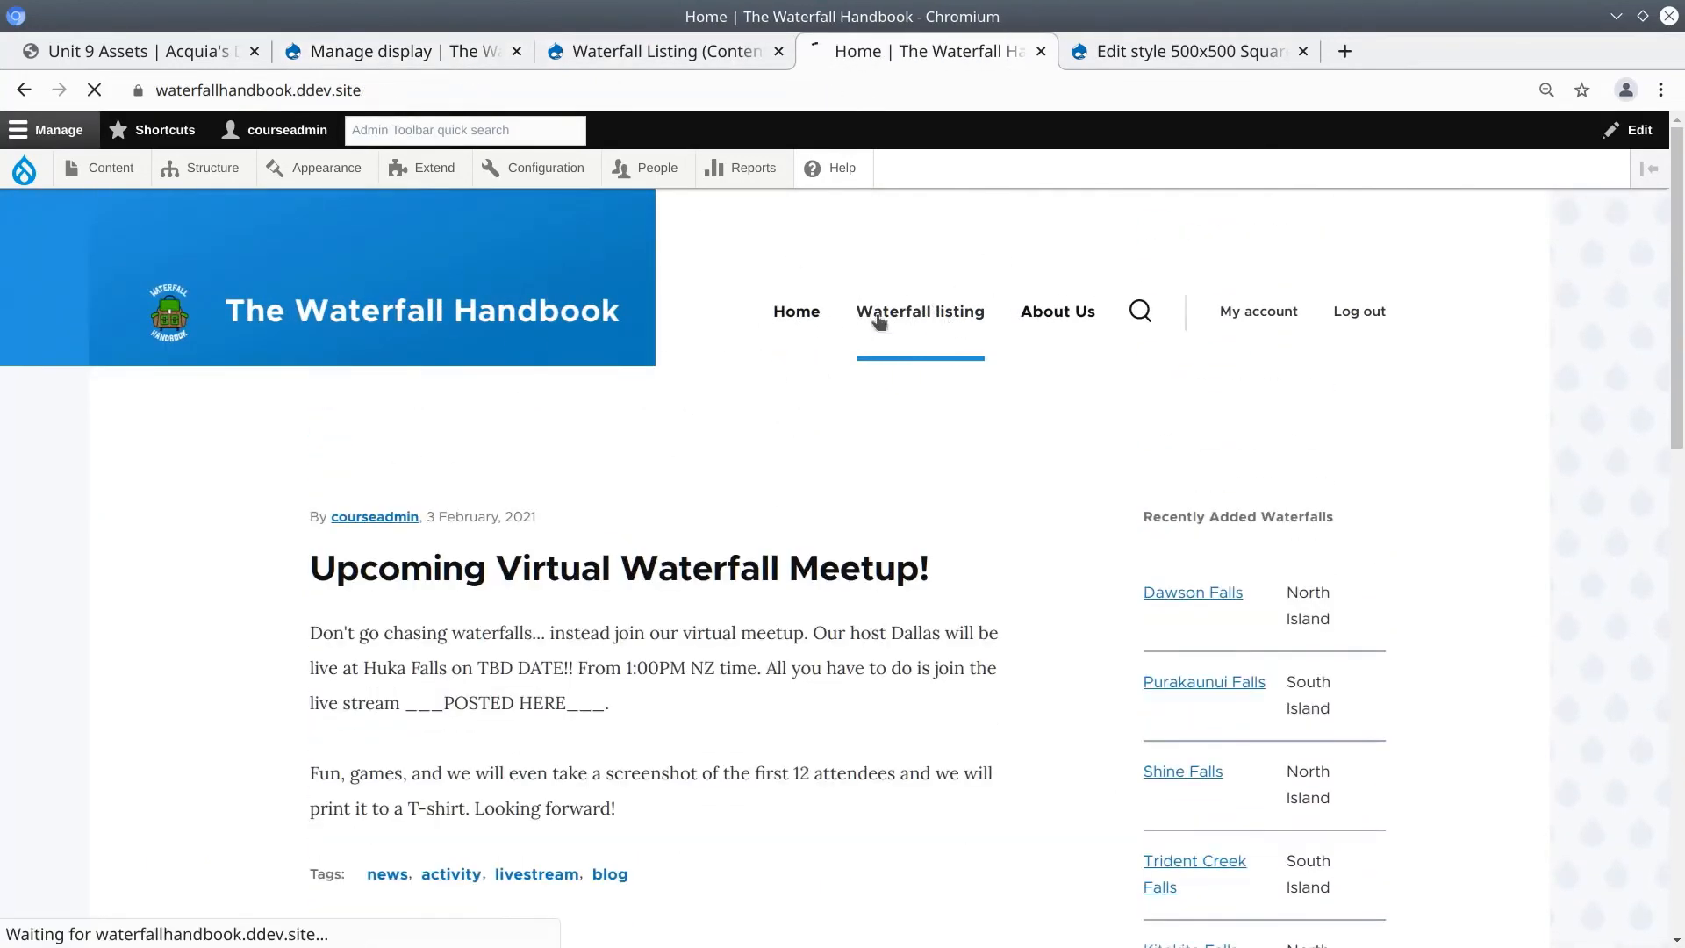
scroll(228, 587, down, 5)
scroll(210, 571, down, 10)
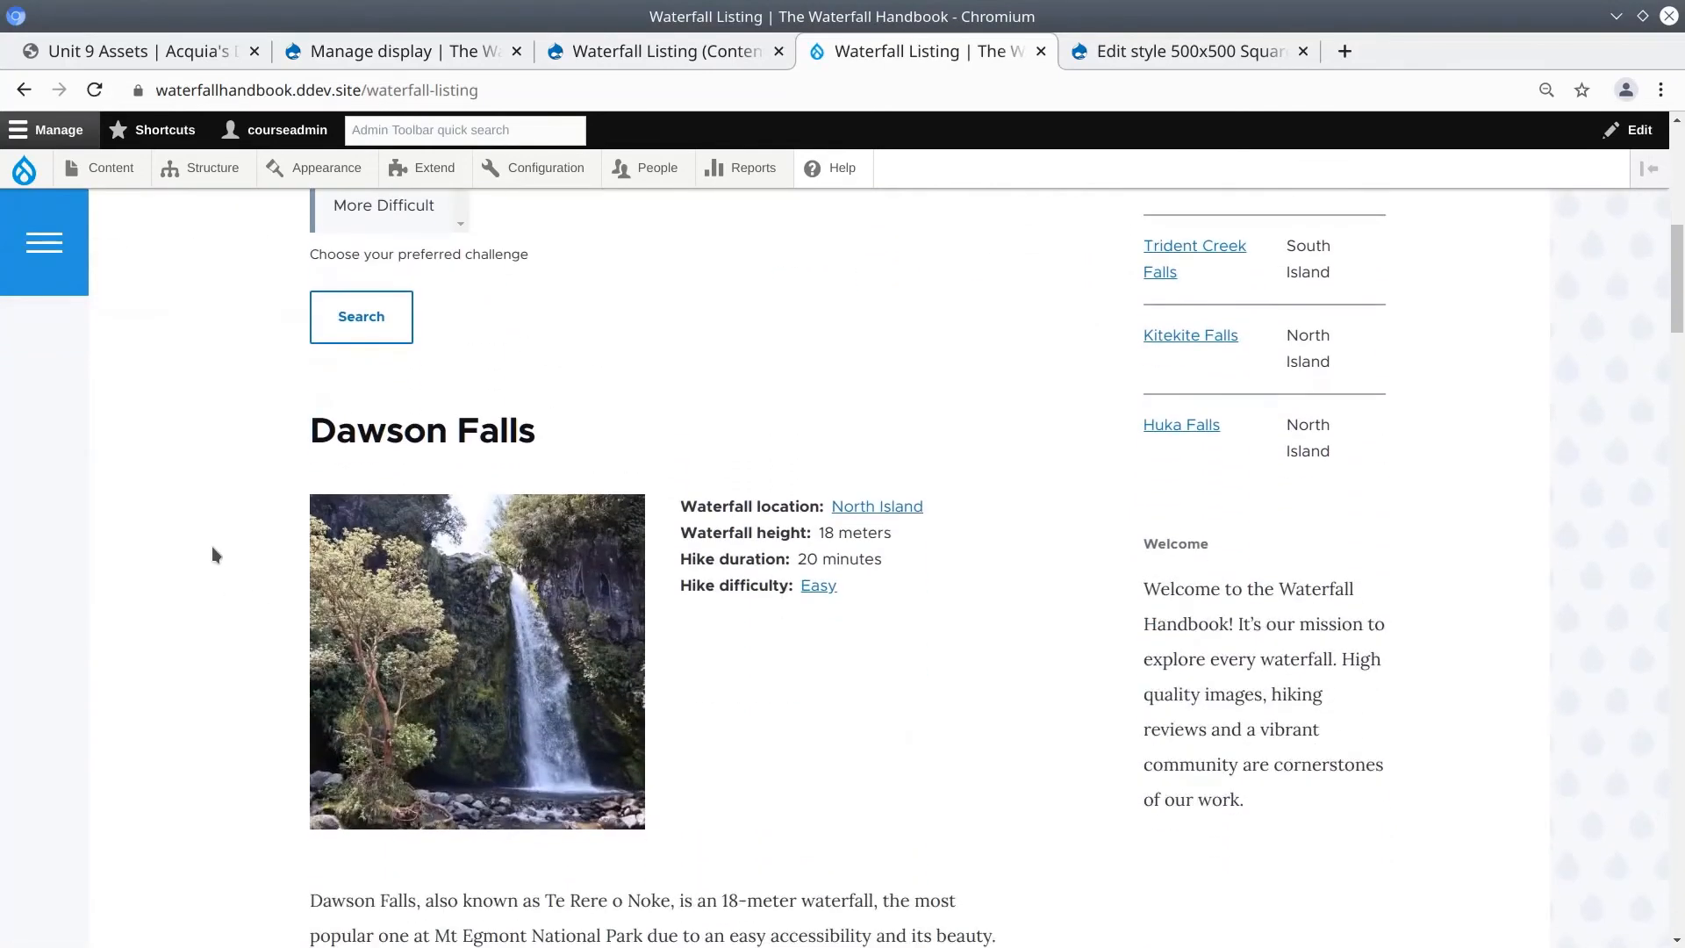
scroll(211, 531, down, 10)
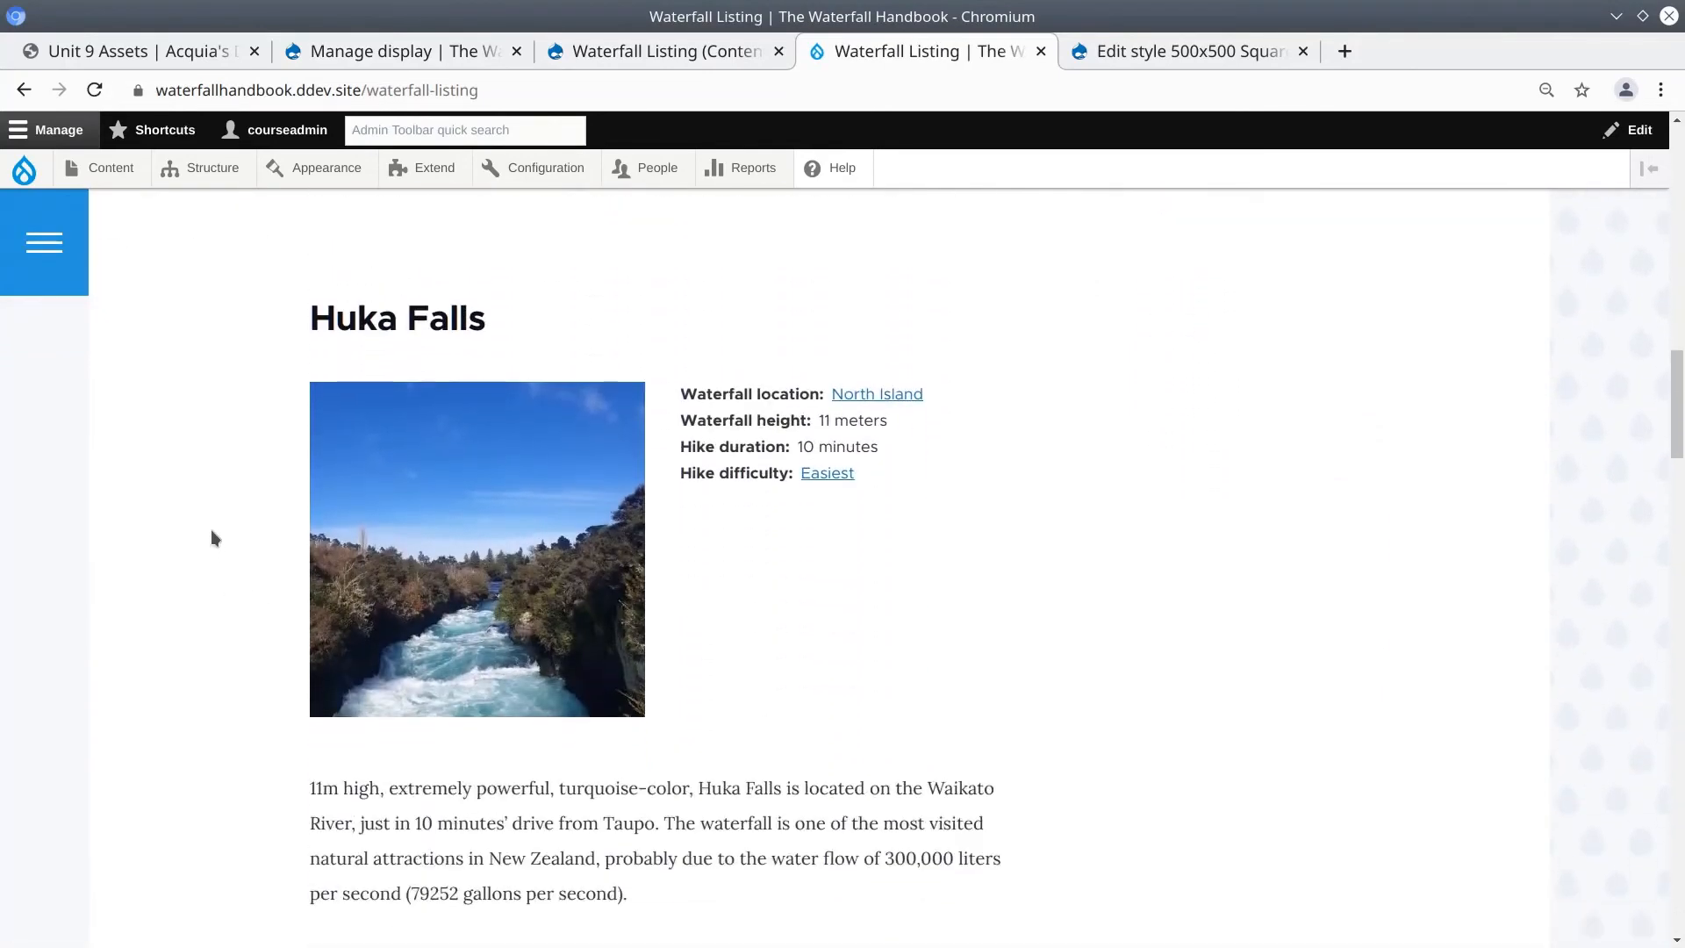
scroll(214, 519, down, 10)
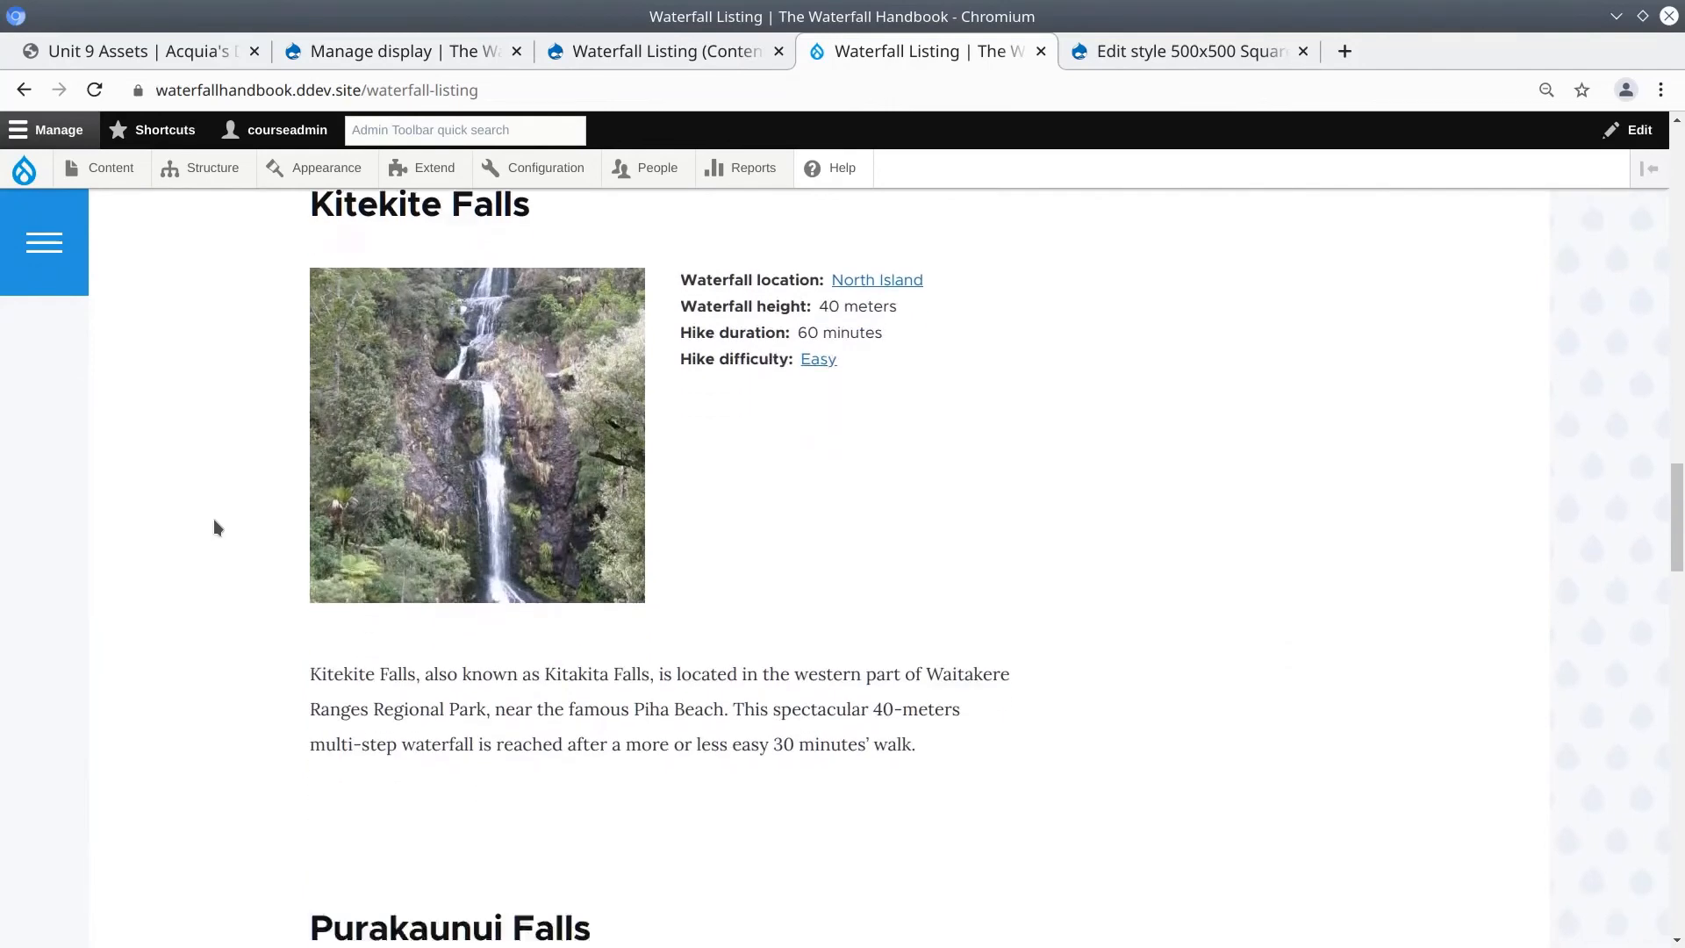
scroll(215, 525, down, 10)
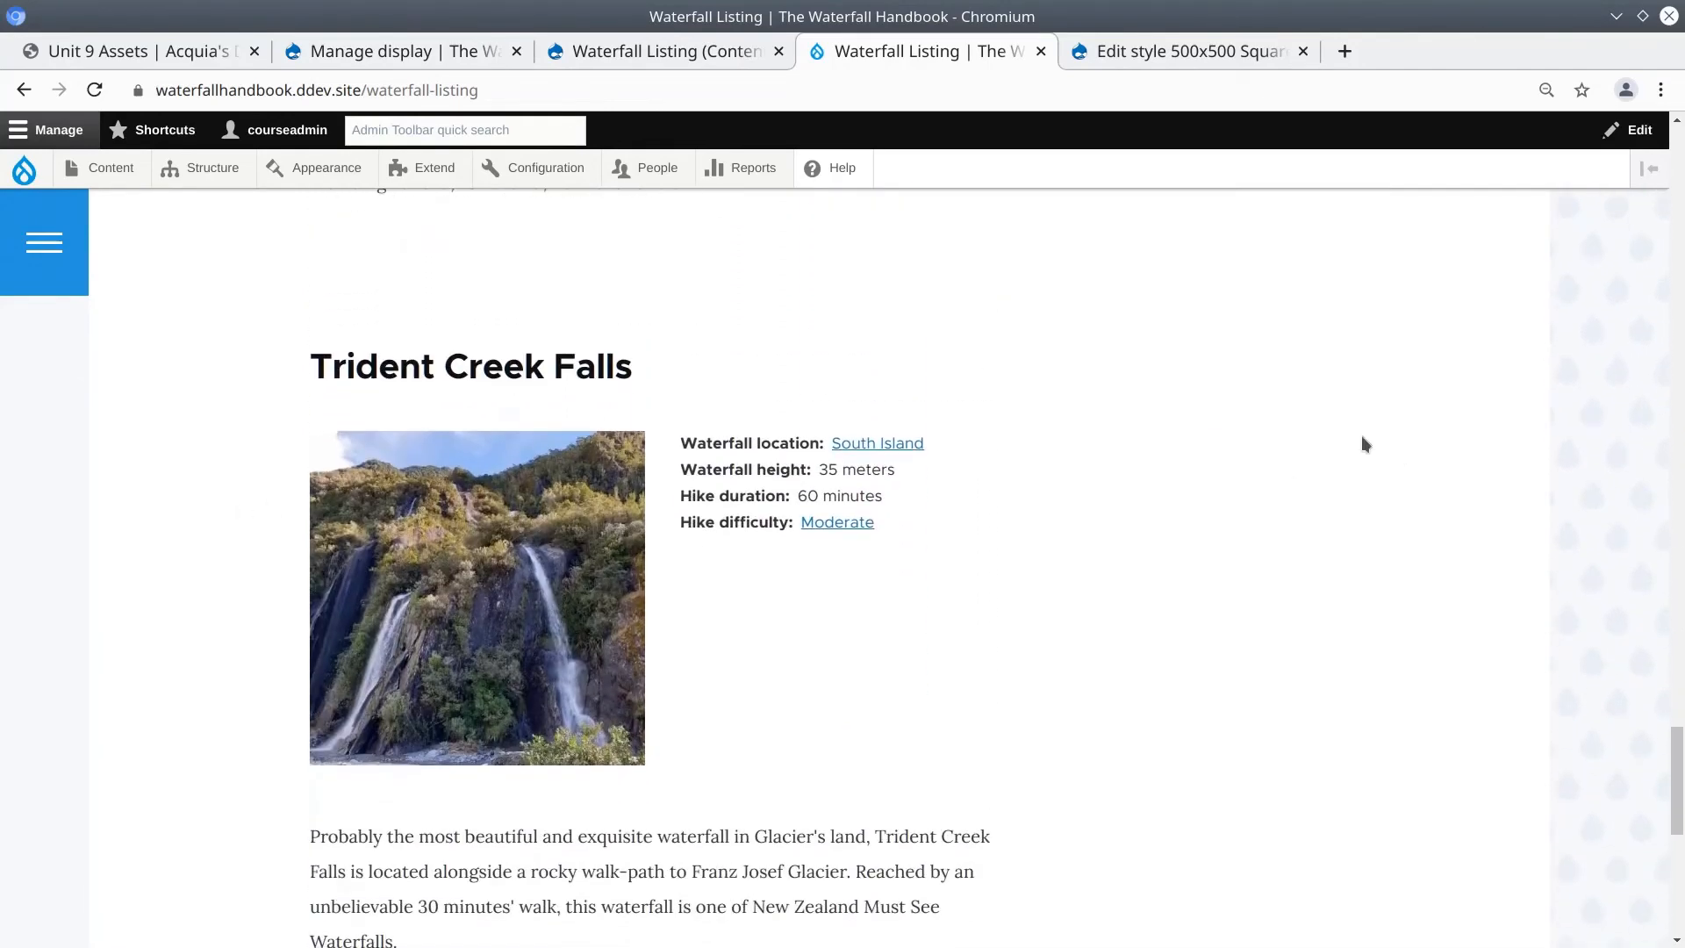
Resize the browser window to examine how the listing's images adapt, maximize it again and review the entries above Trident Creek Falls.
double_click(1424, 27)
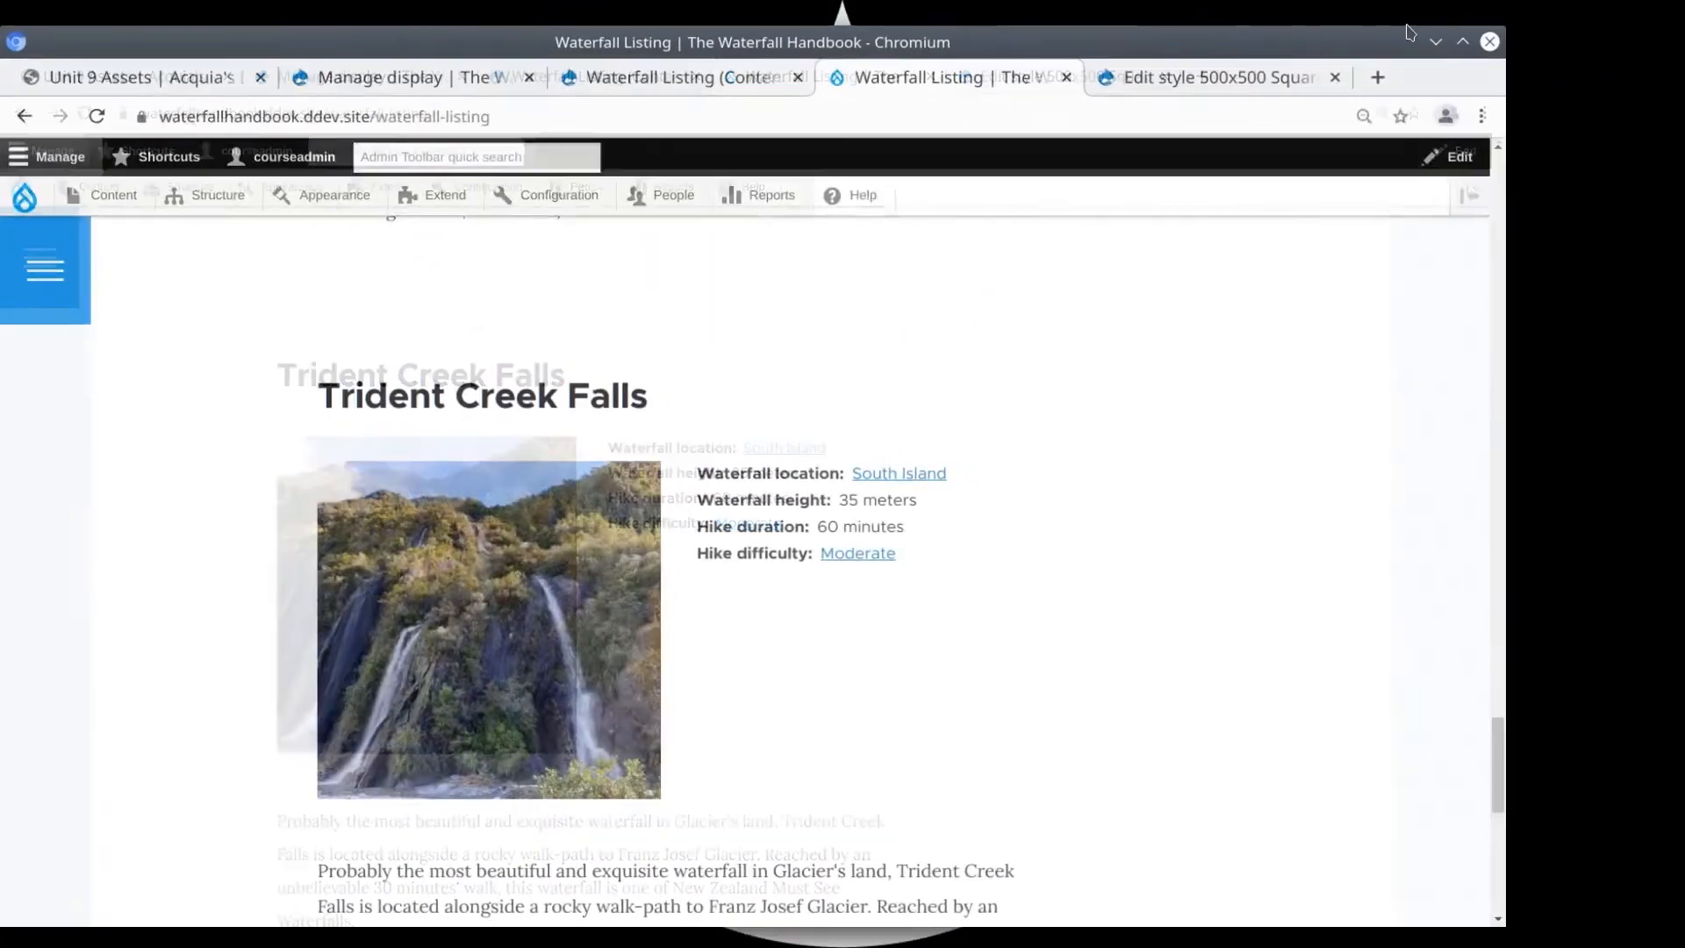
drag(1476, 922, 1674, 943)
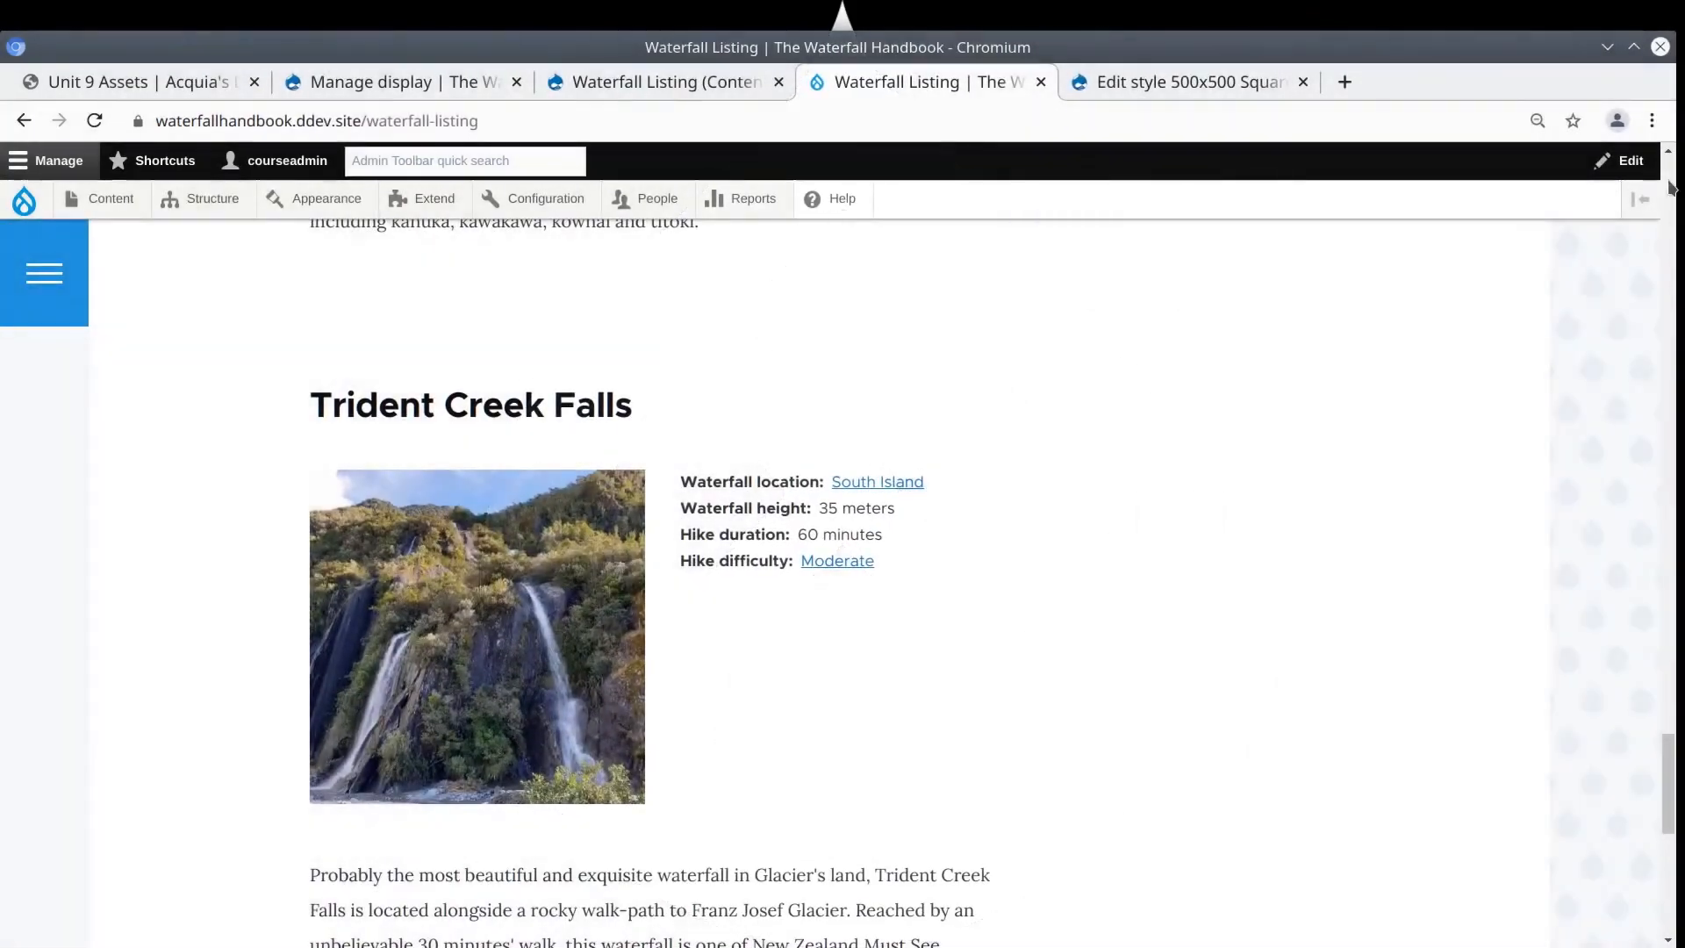
click(1634, 46)
scroll(649, 478, up, 6)
scroll(648, 488, up, 15)
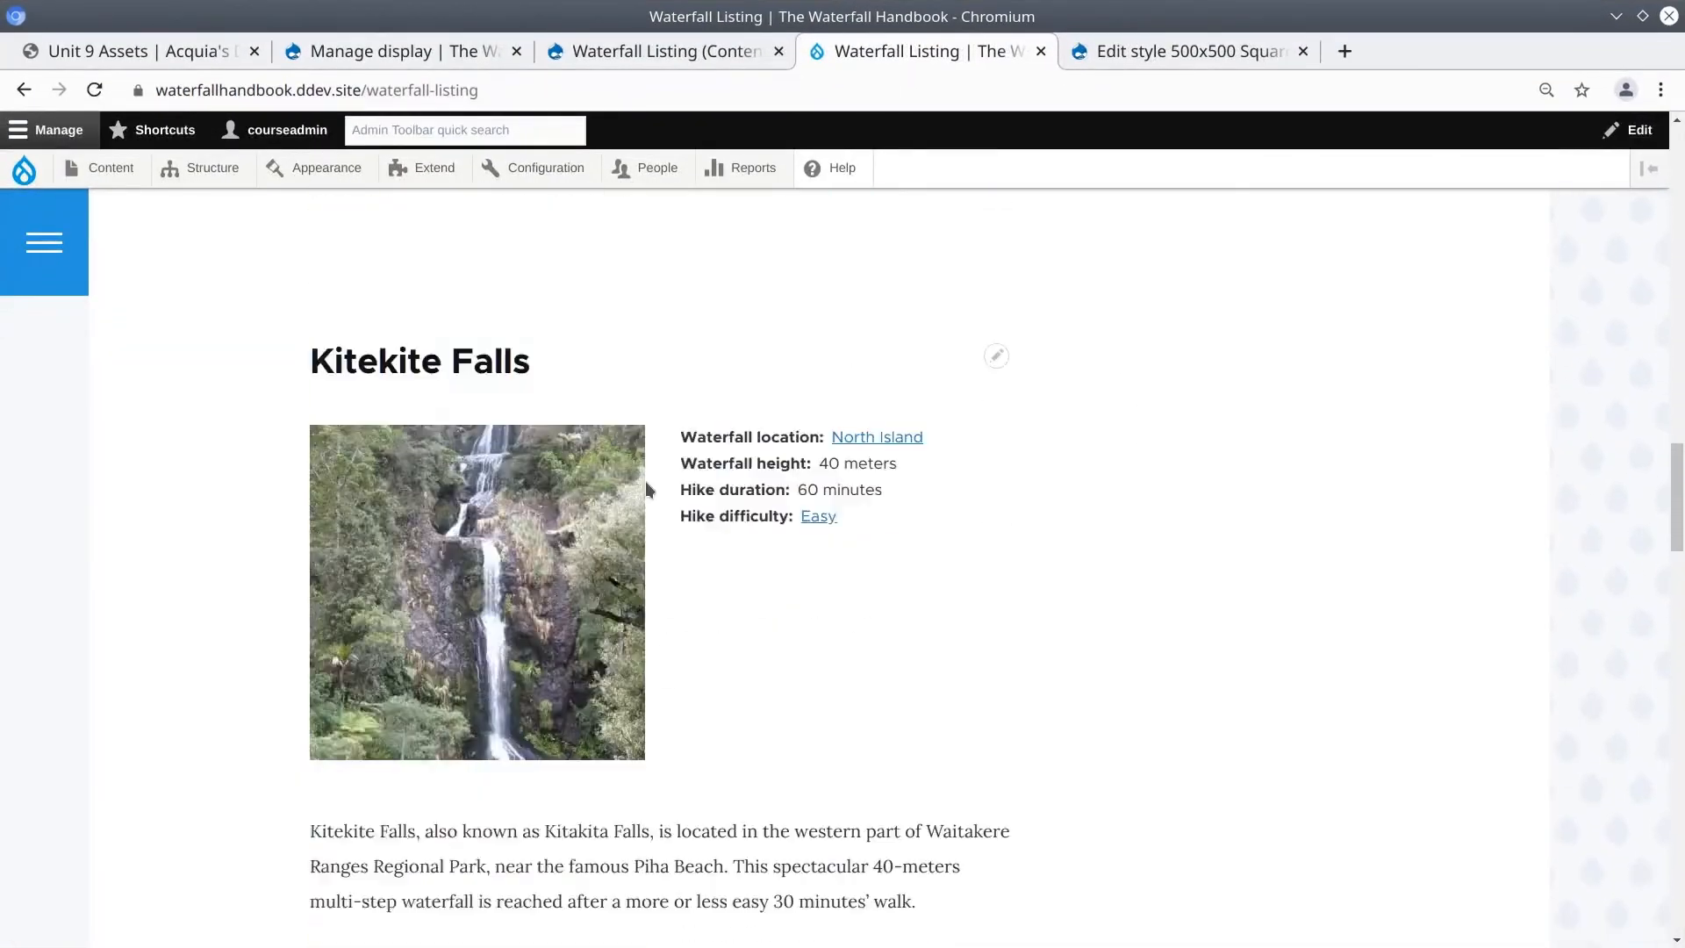